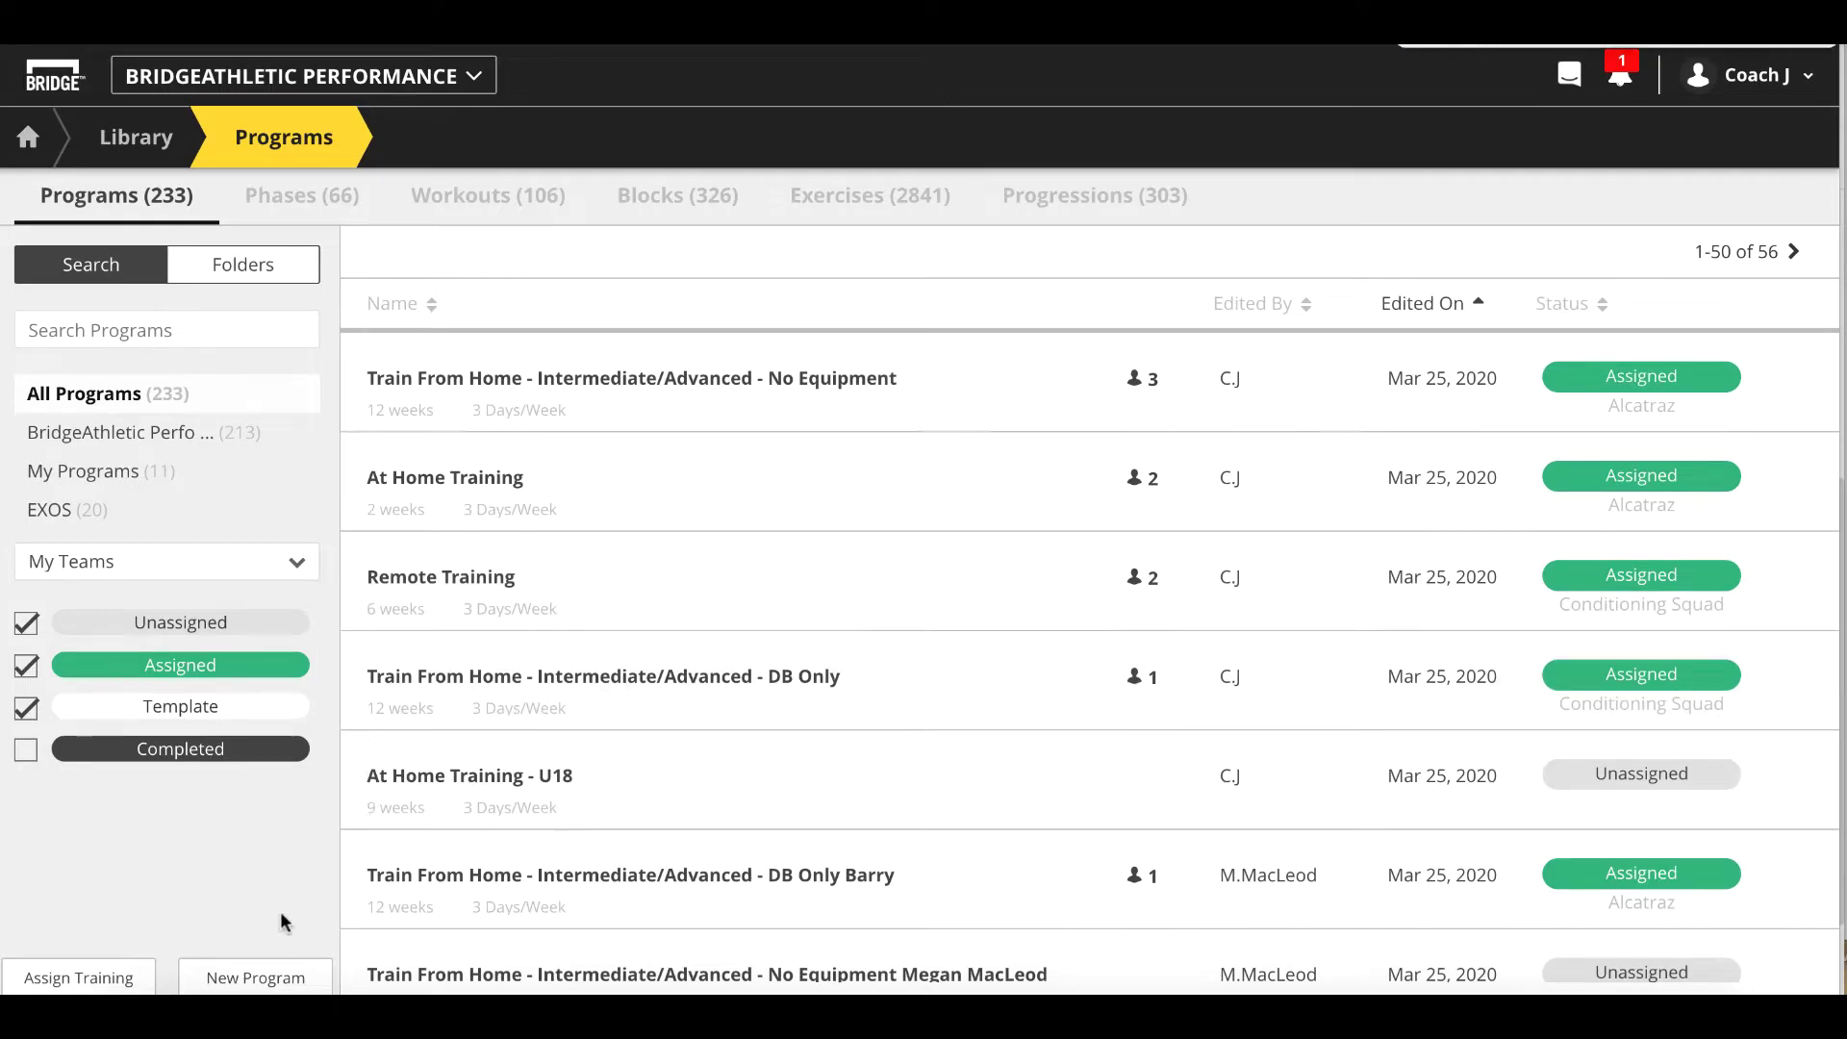
- Create a new program named "Train From Home" and save it
{"action": "left_click", "coordinate": [257, 978]}
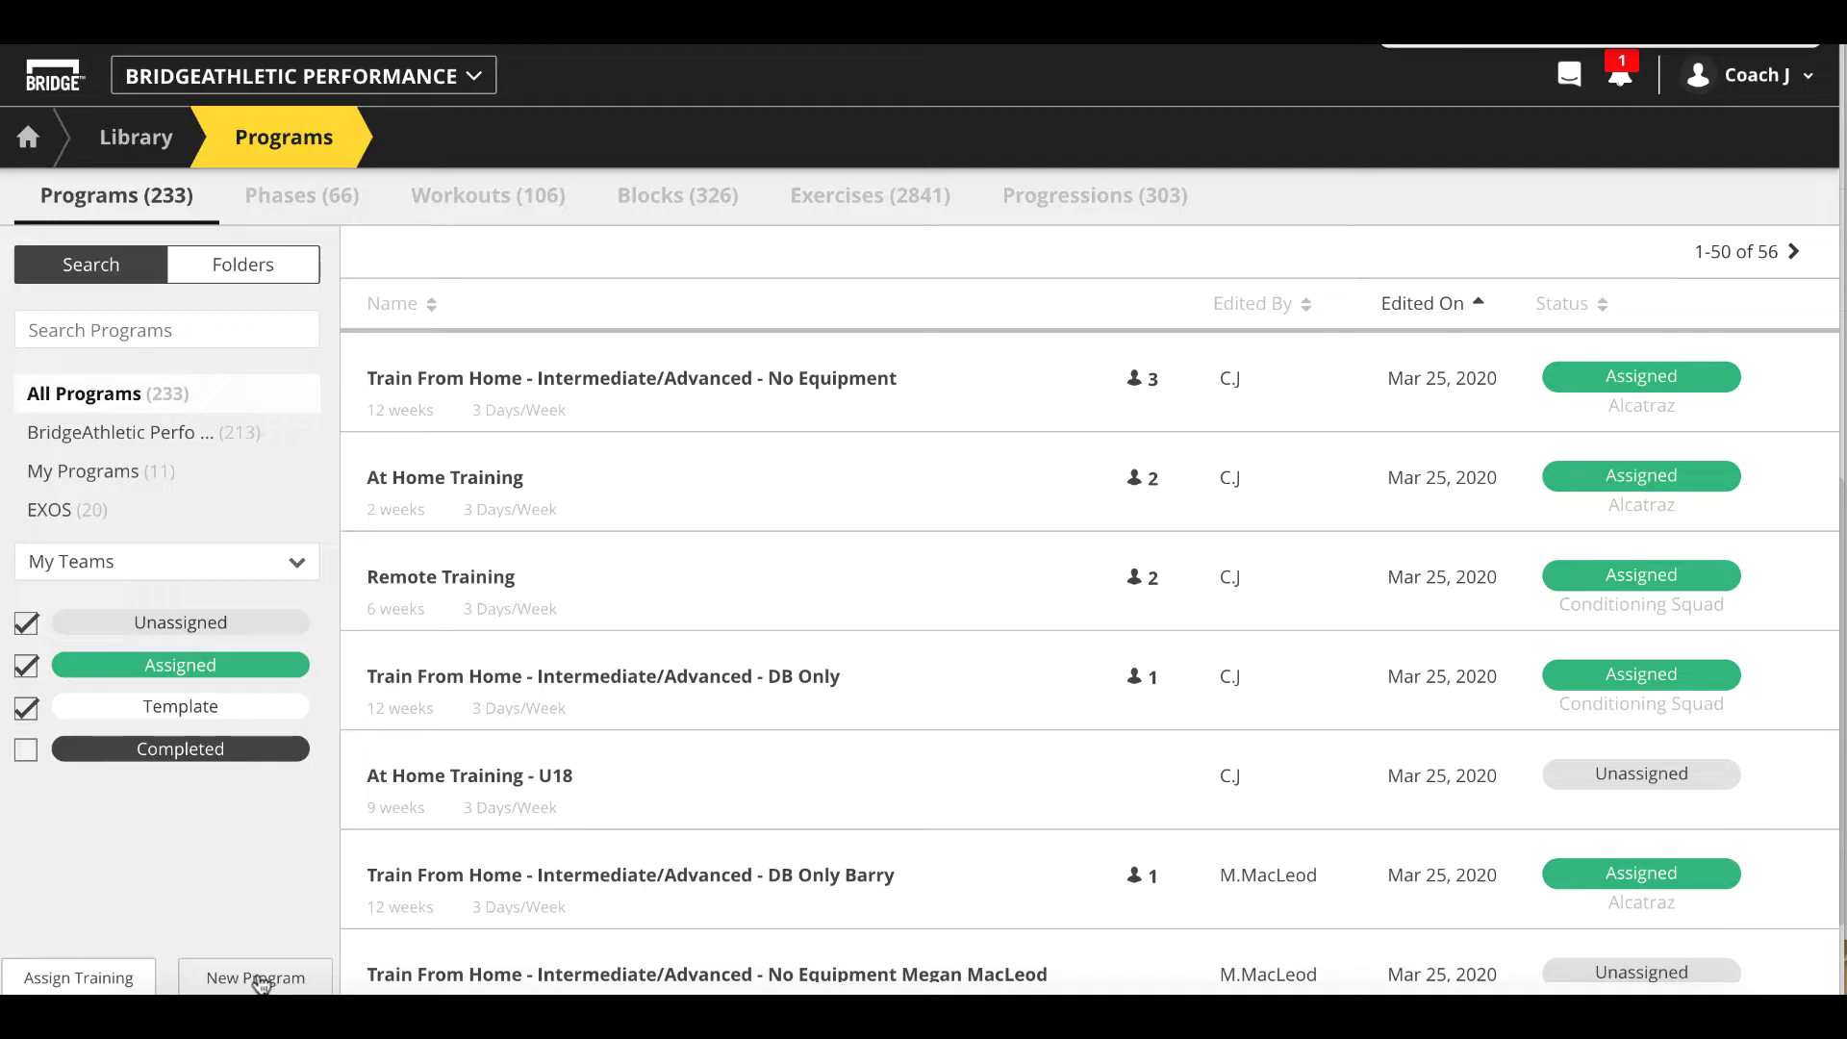
{"action": "left_click", "coordinate": [259, 979]}
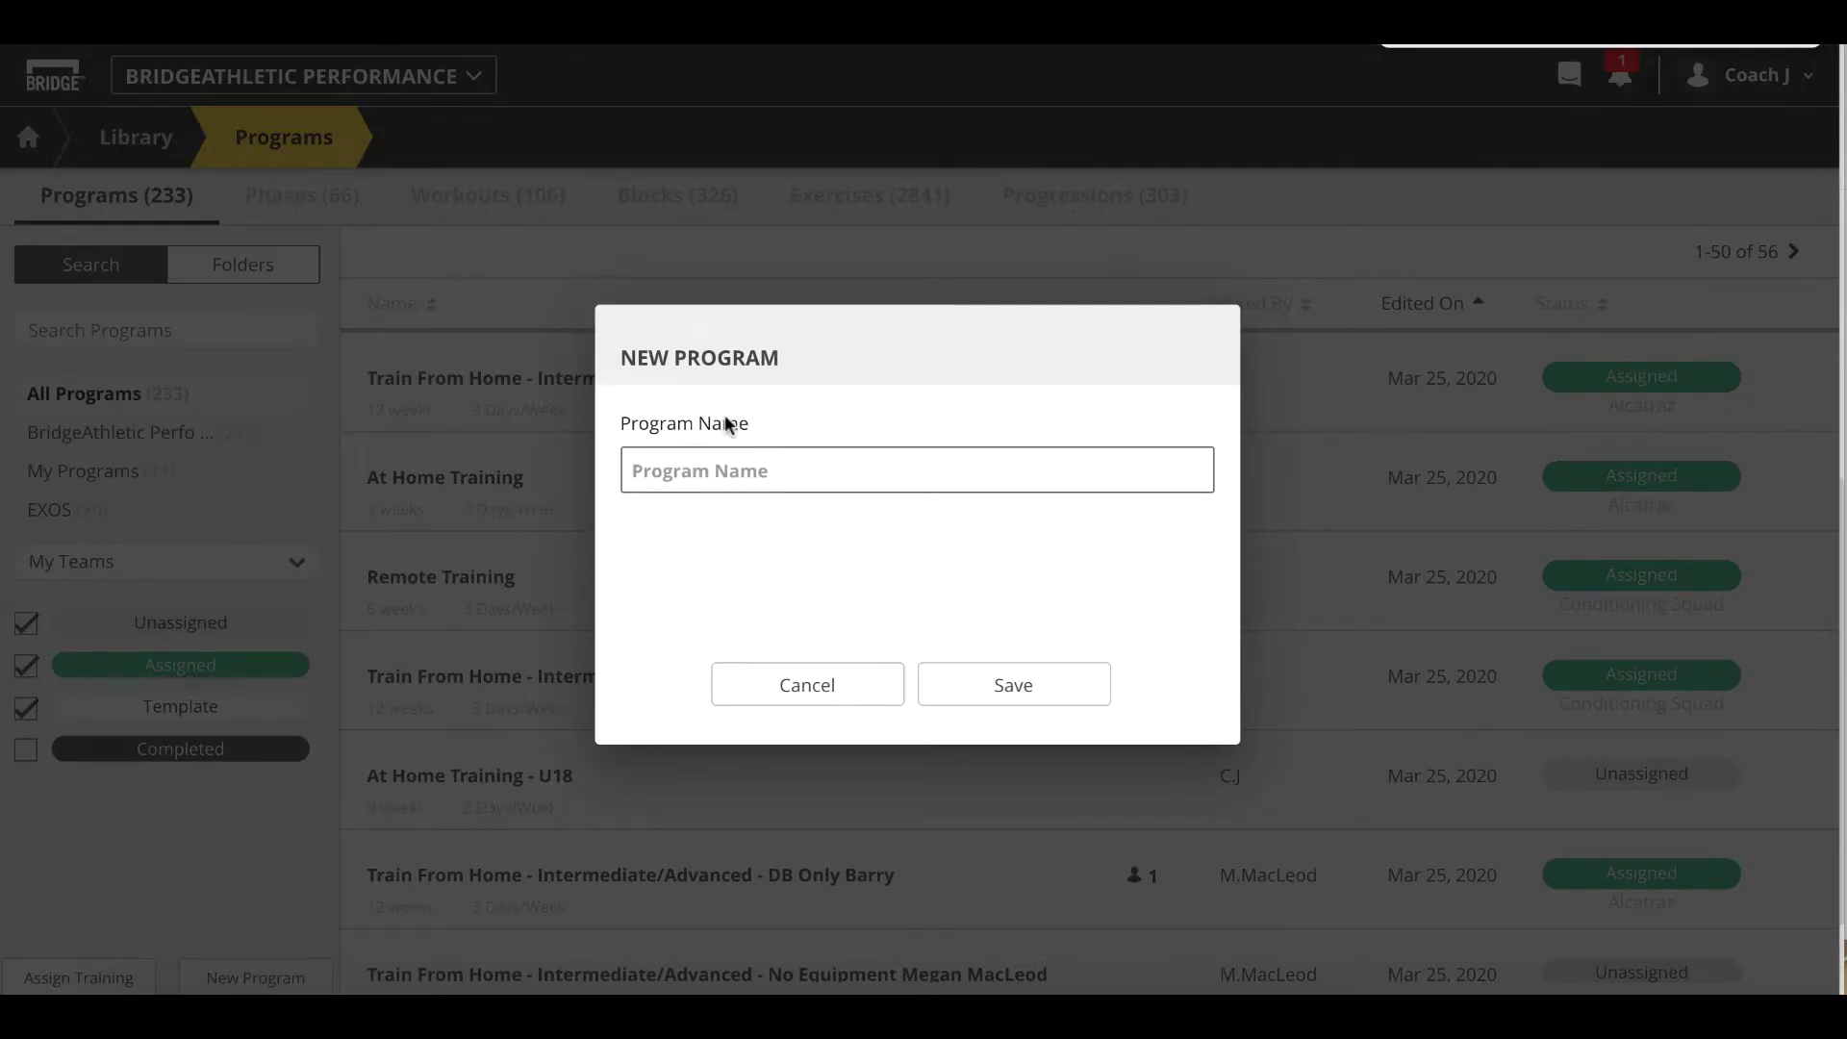
{"action": "type", "text": "Train Fr"}
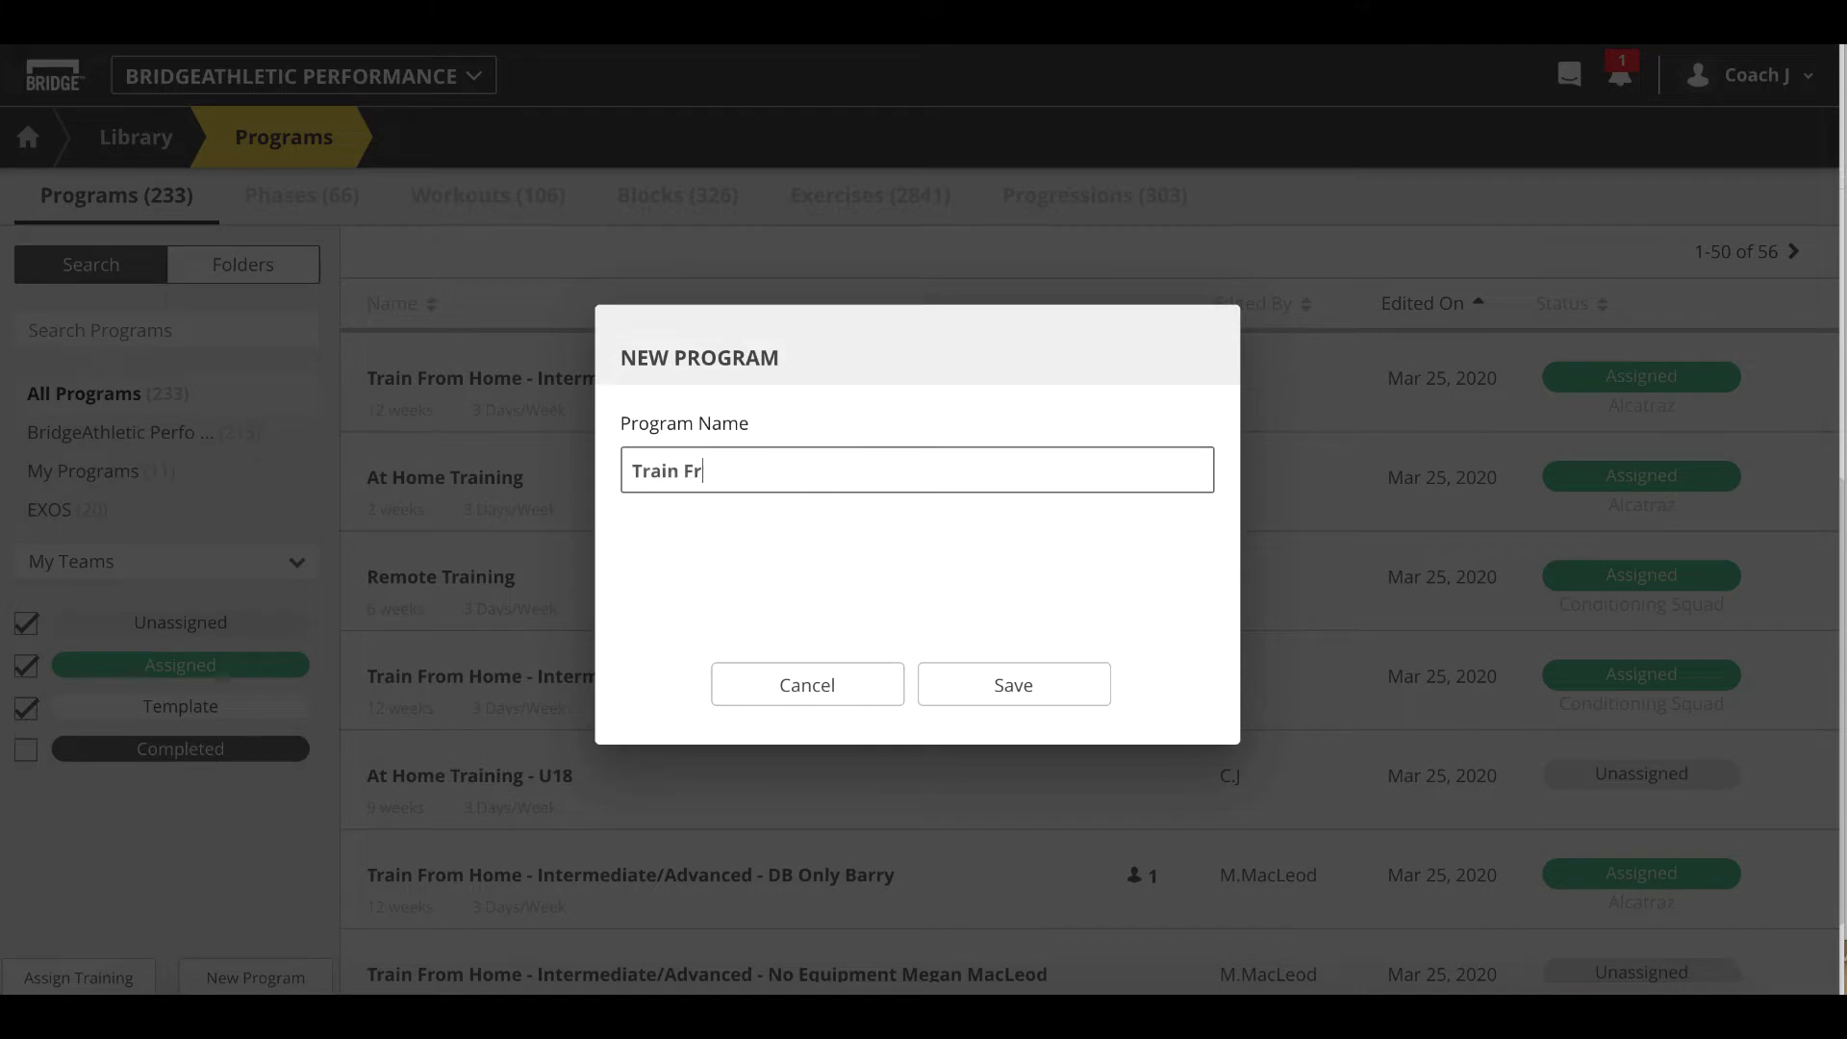
{"action": "type", "text": "om Home"}
{"action": "left_click", "coordinate": [977, 682]}
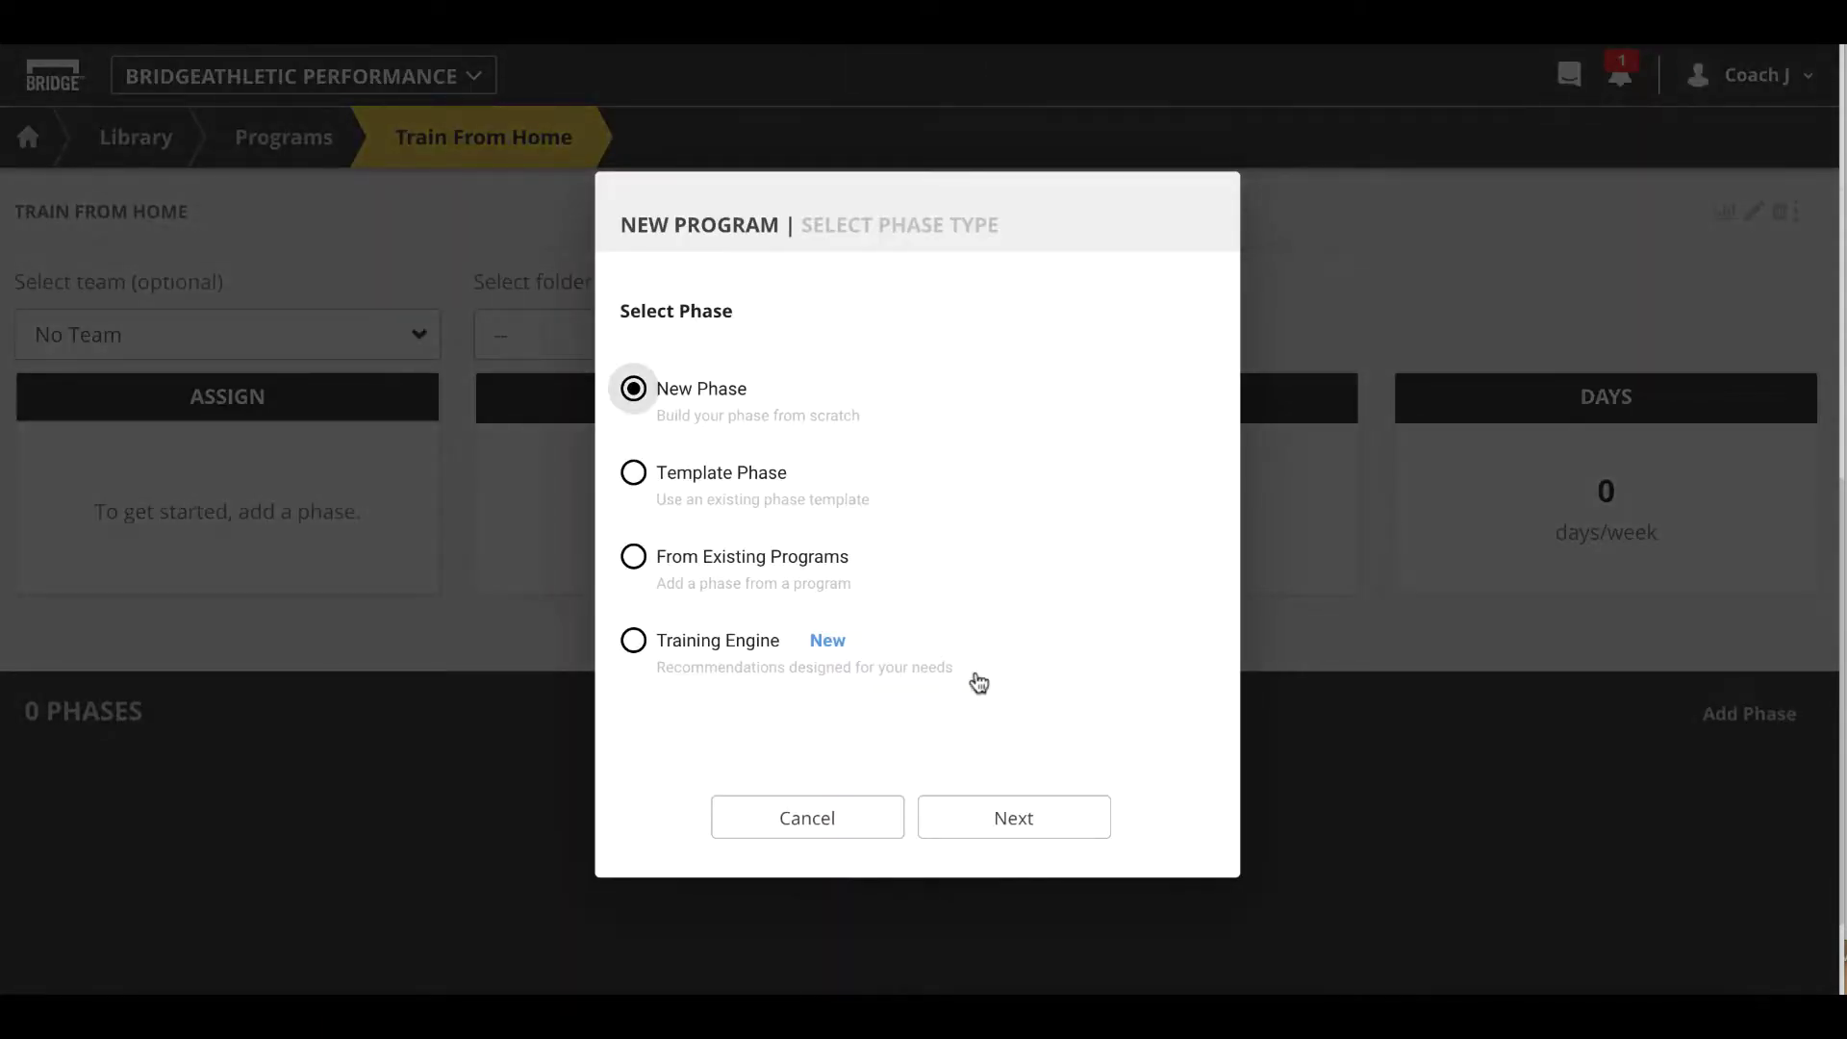
- Add a new phase built from scratch to the program, naming it "Limited Equipment Training"
{"action": "left_click", "coordinate": [996, 818]}
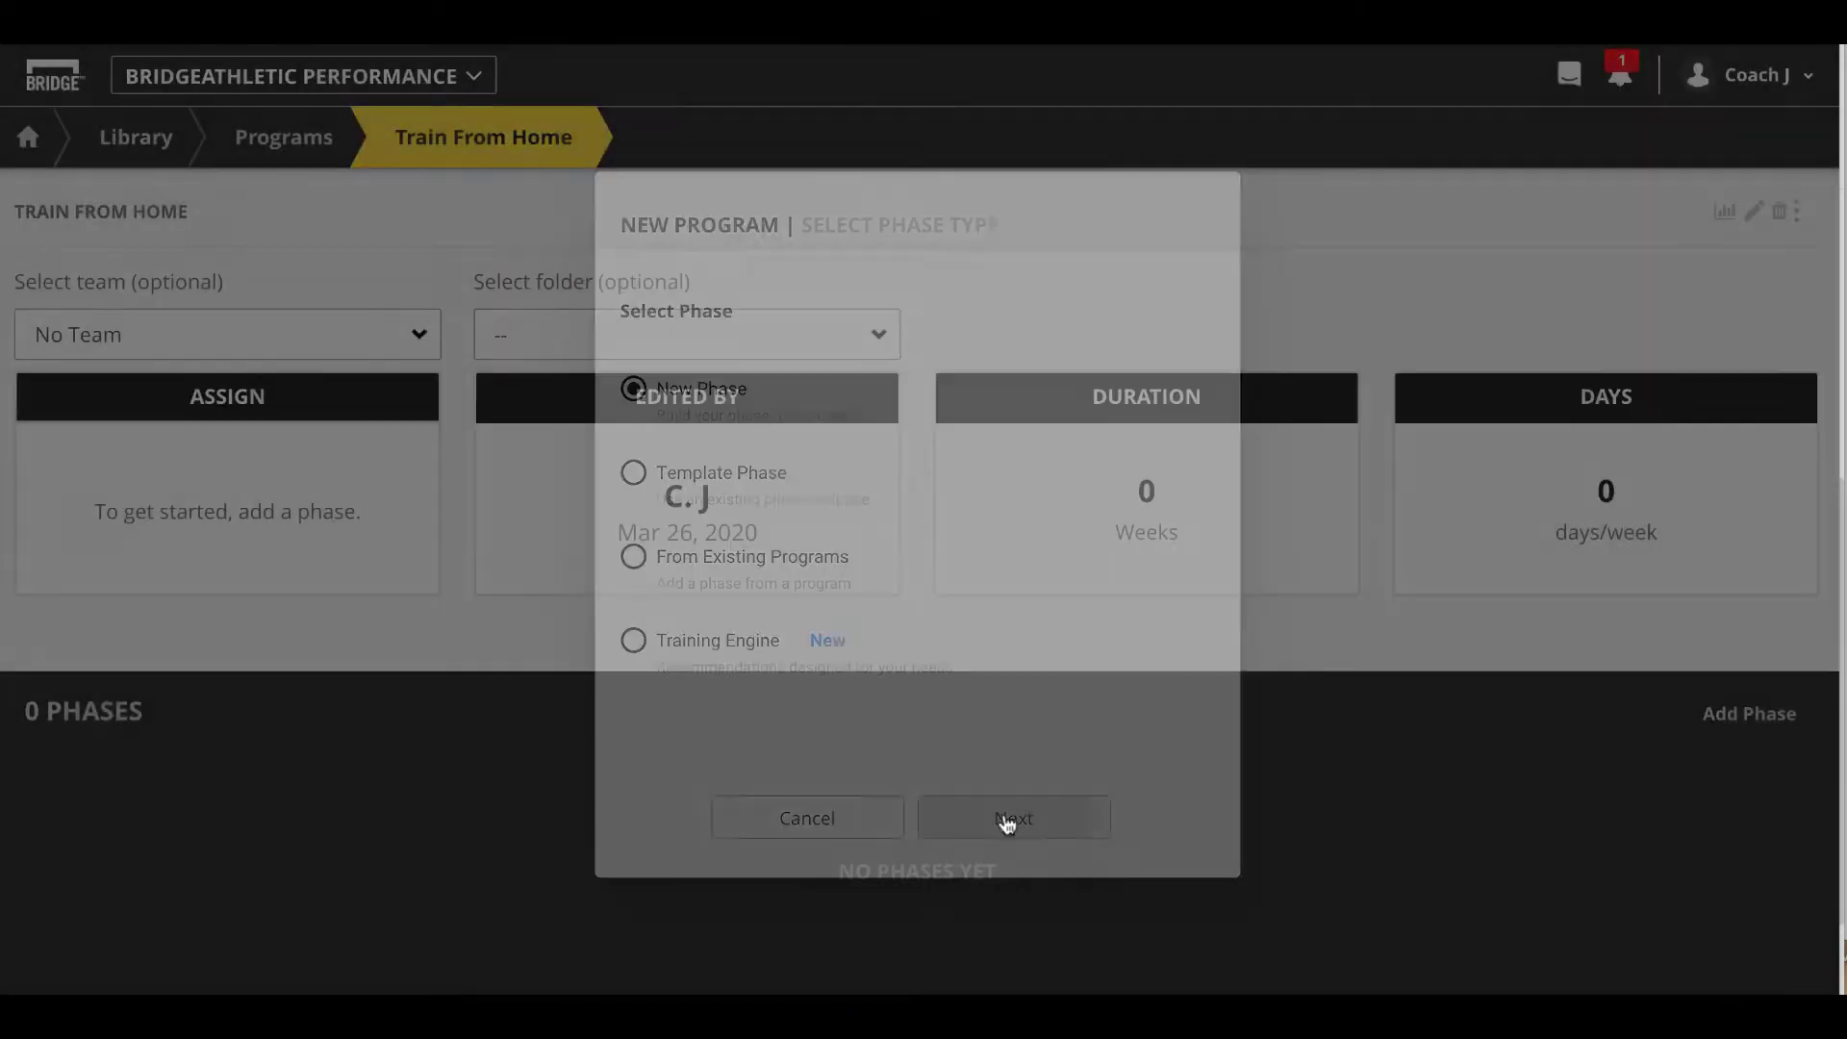
{"action": "type", "text": "Limited Equipment Training"}
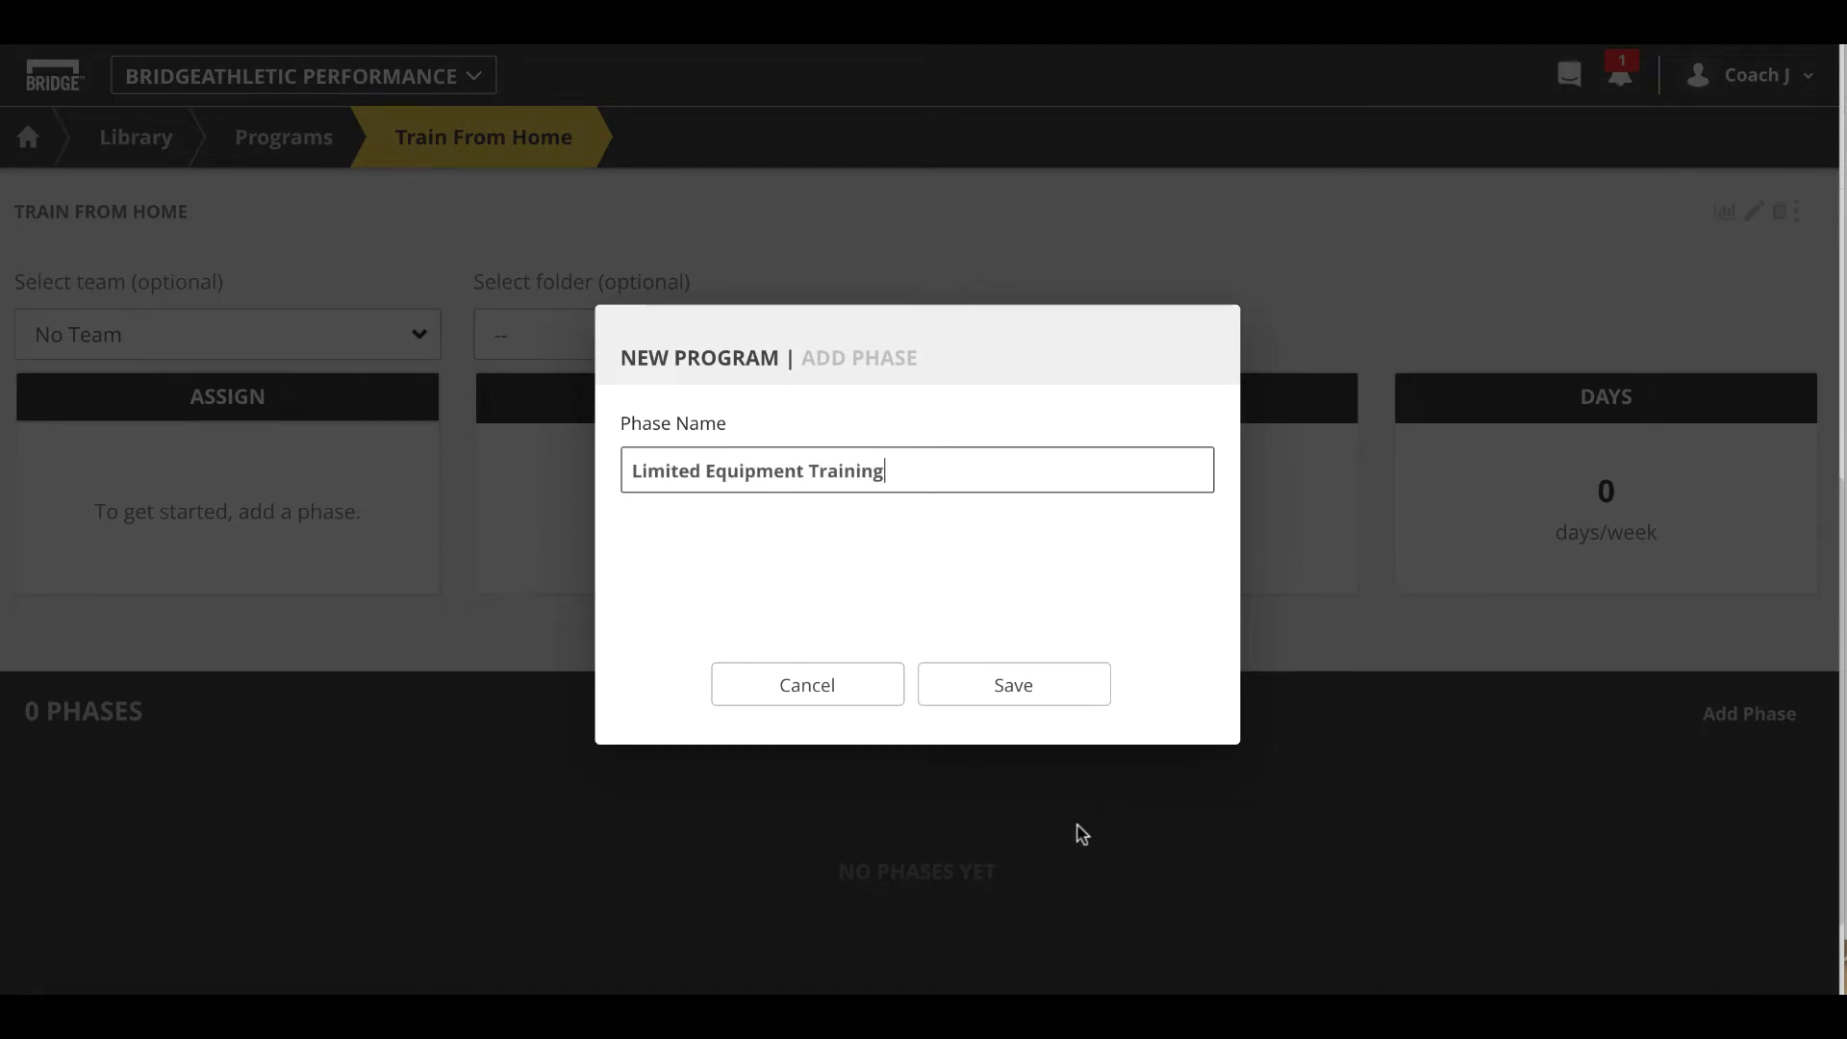
{"action": "left_click", "coordinate": [1022, 692]}
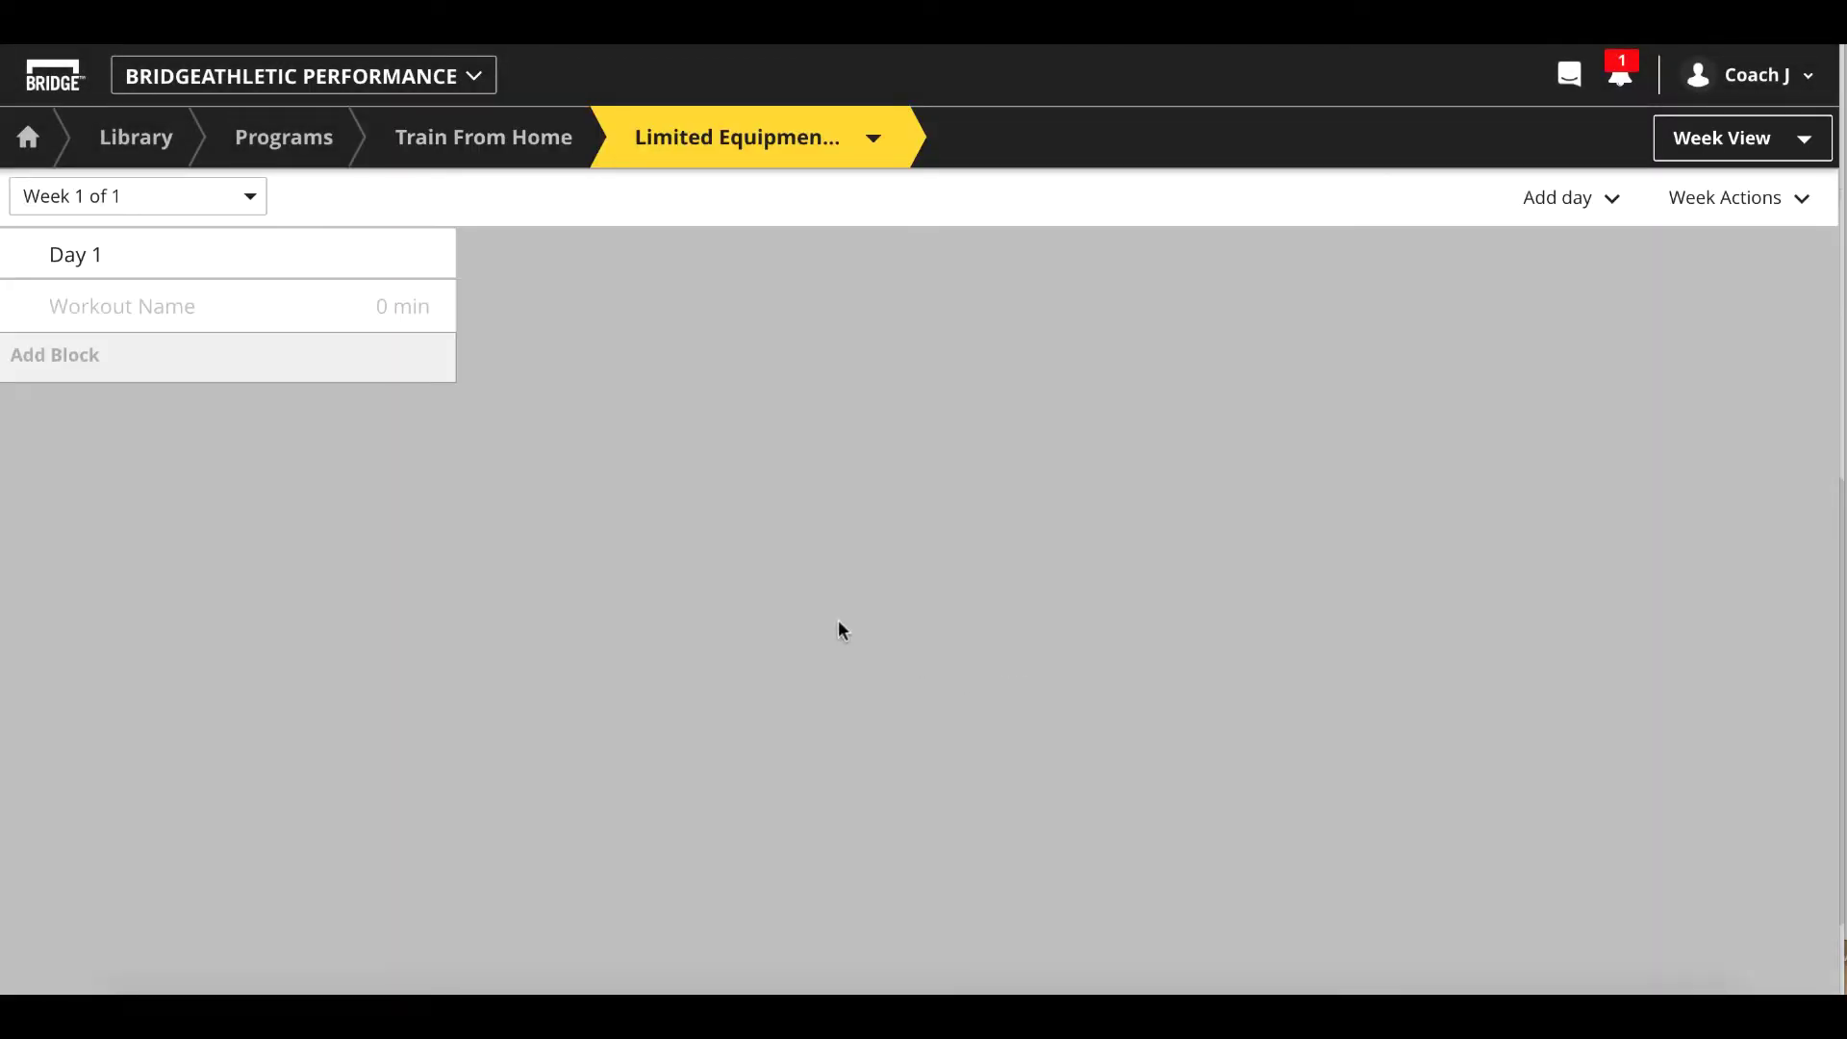
- Add a new block named "Warm up" to the Day 1 workout
{"action": "left_click", "coordinate": [73, 356]}
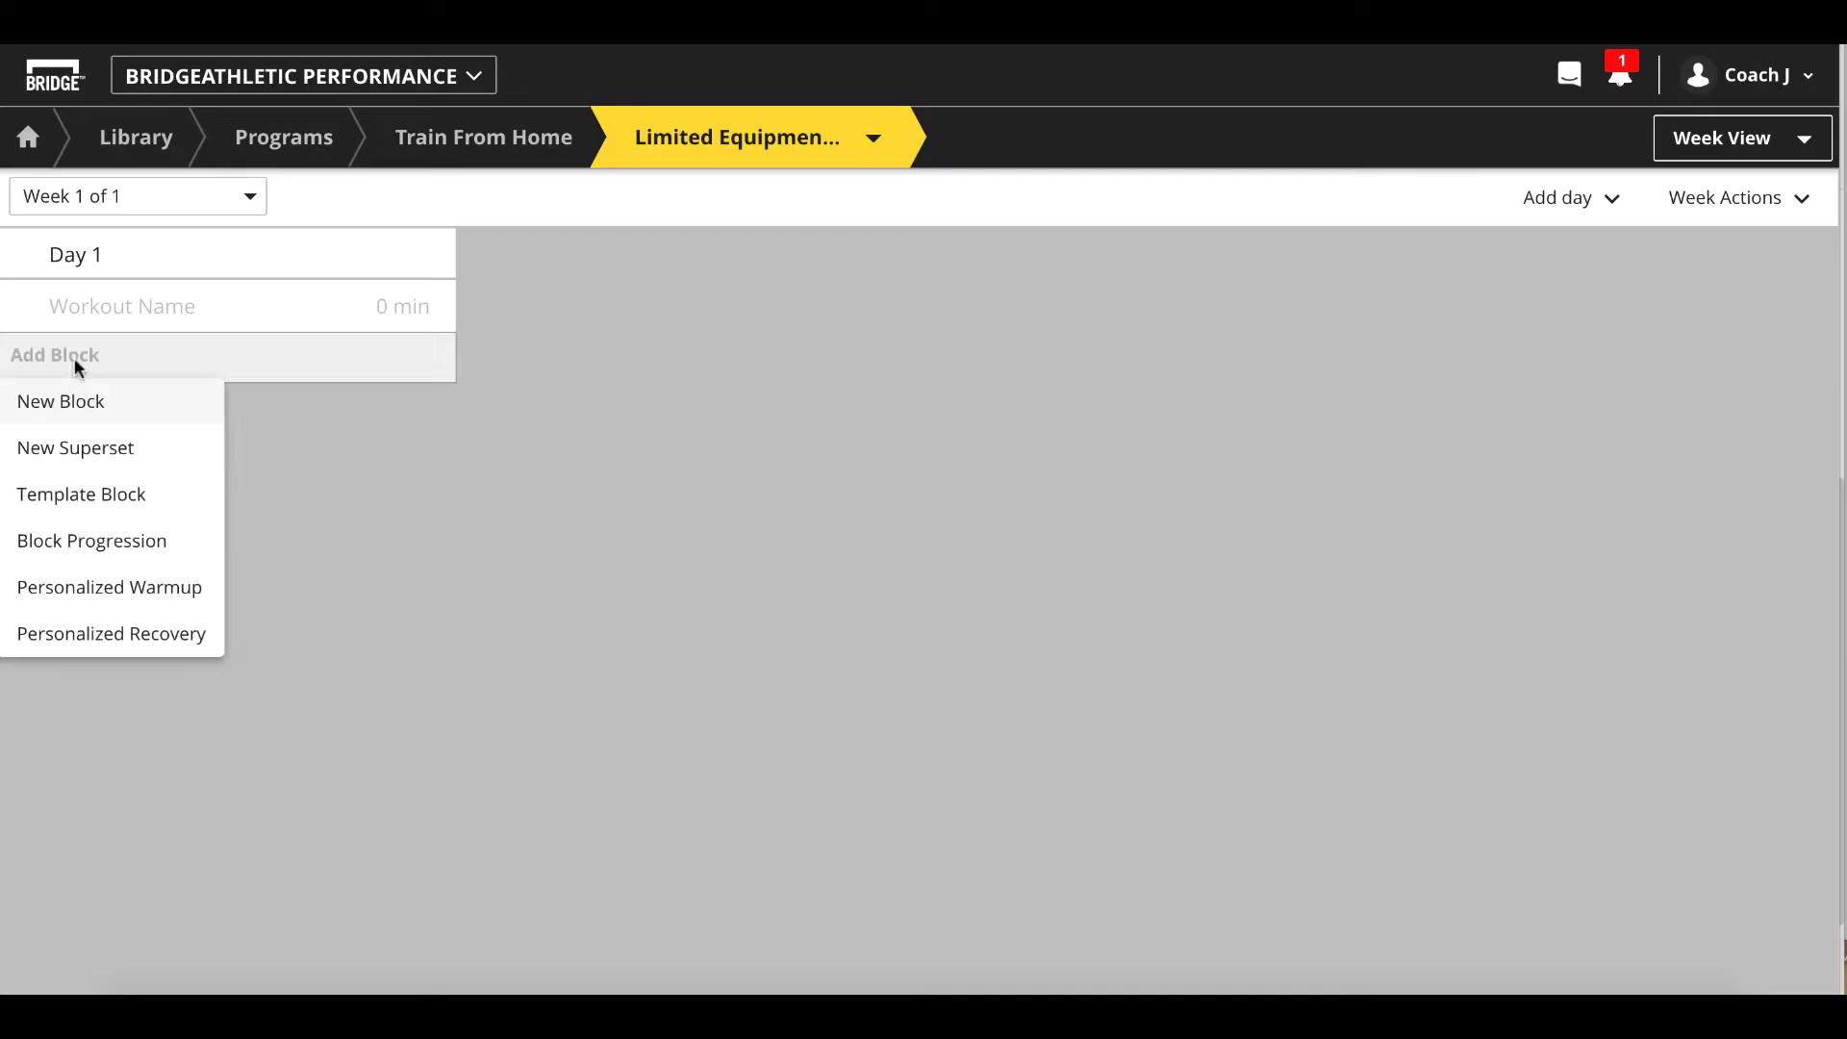
{"action": "left_click", "coordinate": [73, 408]}
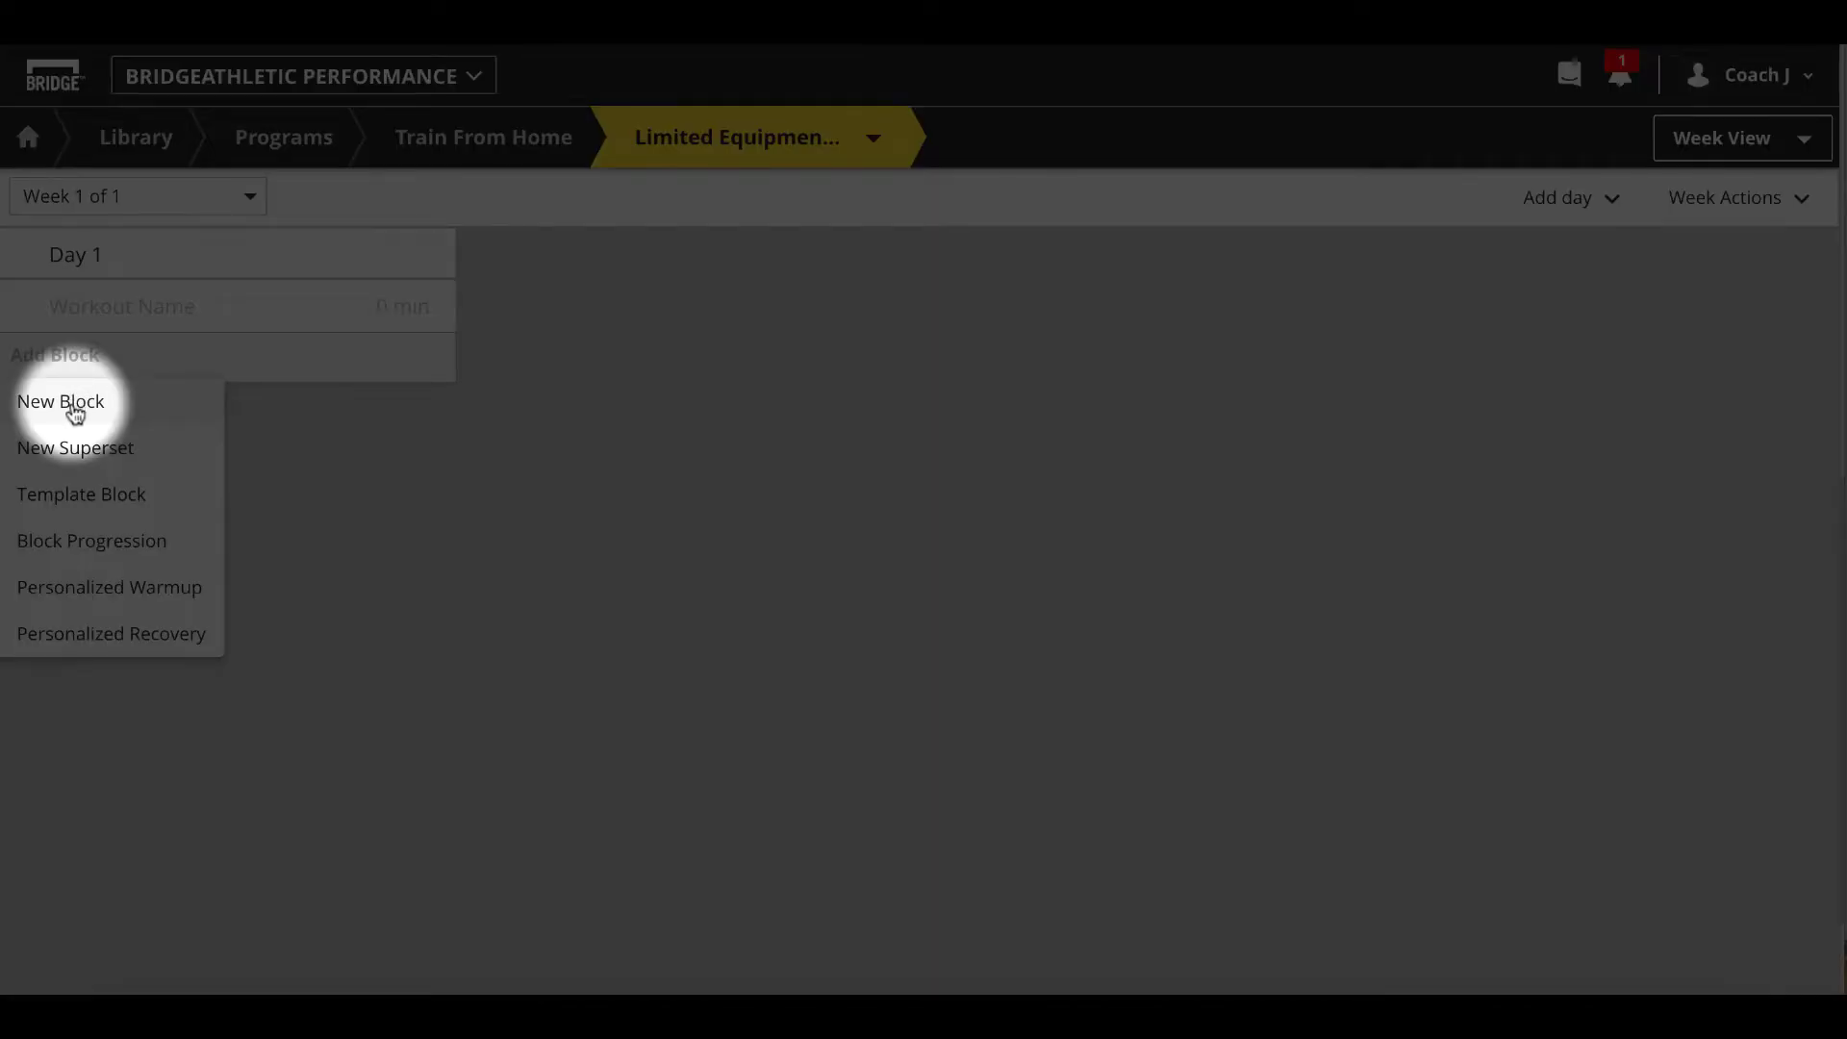
{"action": "type", "text": "Warm"}
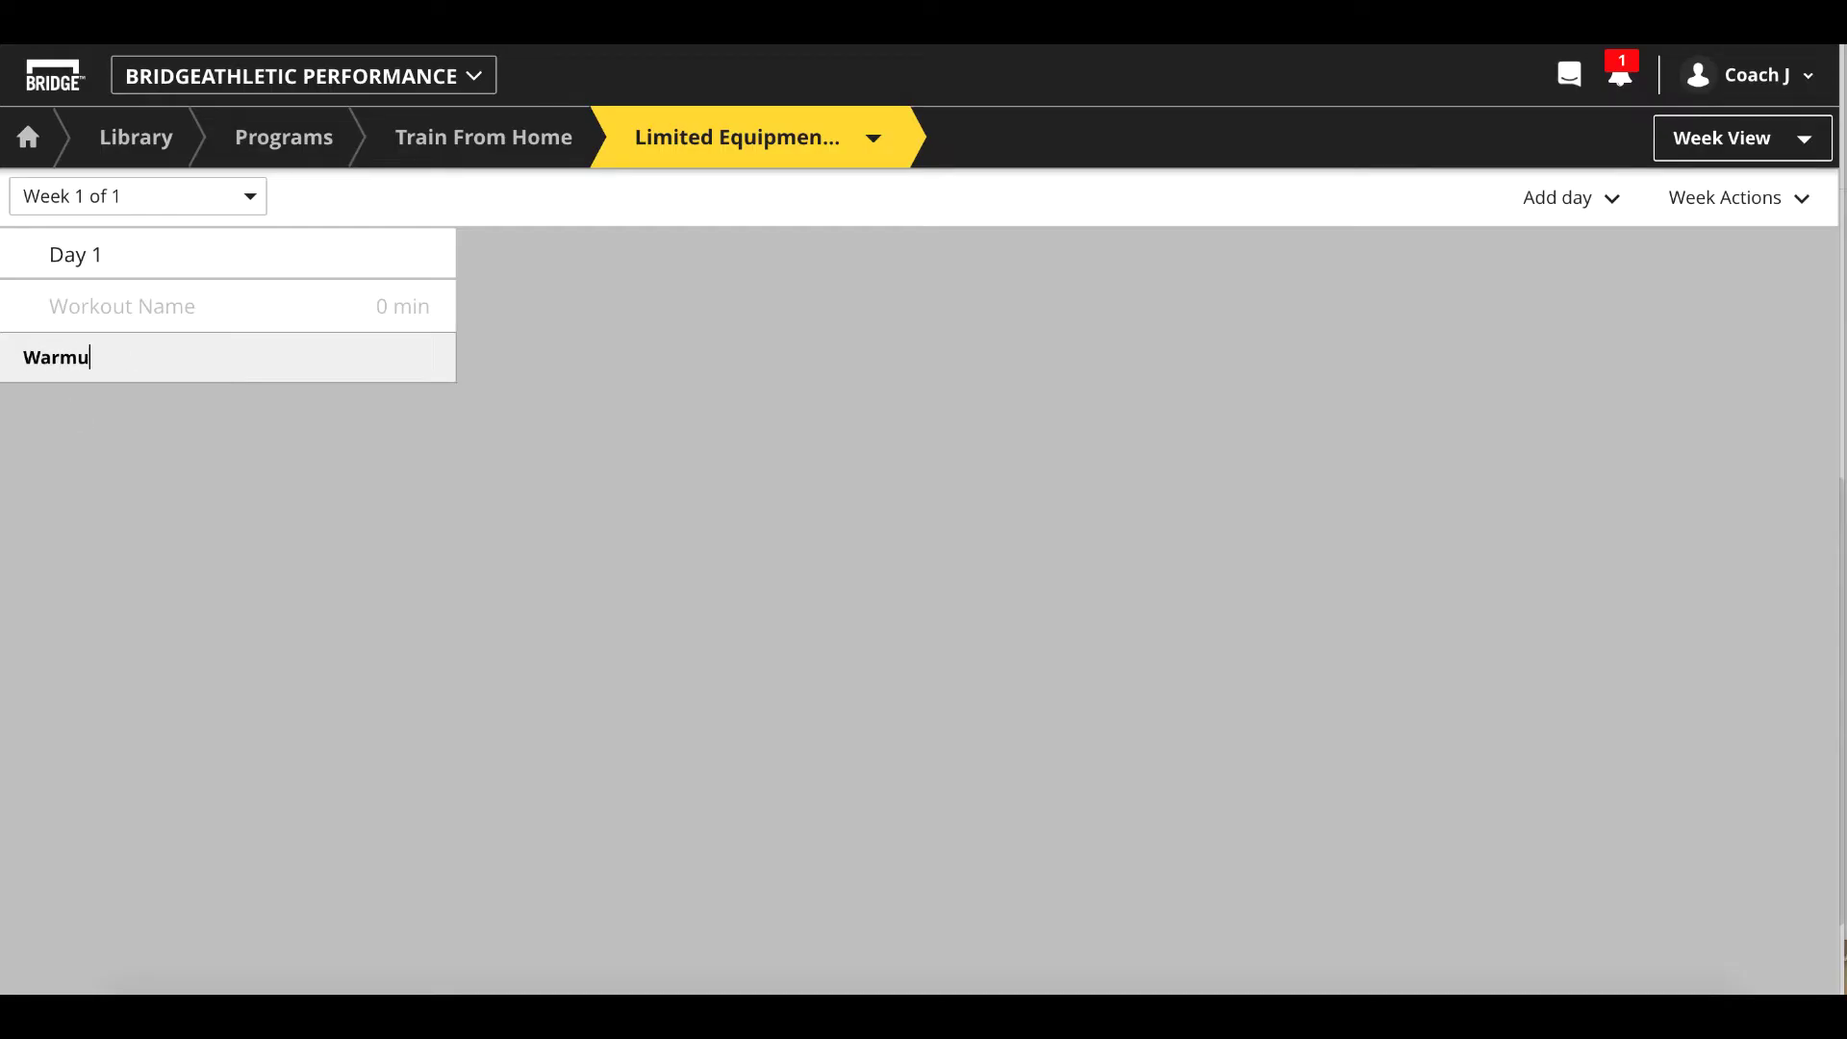
{"action": "type", "text": " up"}
{"action": "key", "text": "Return"}
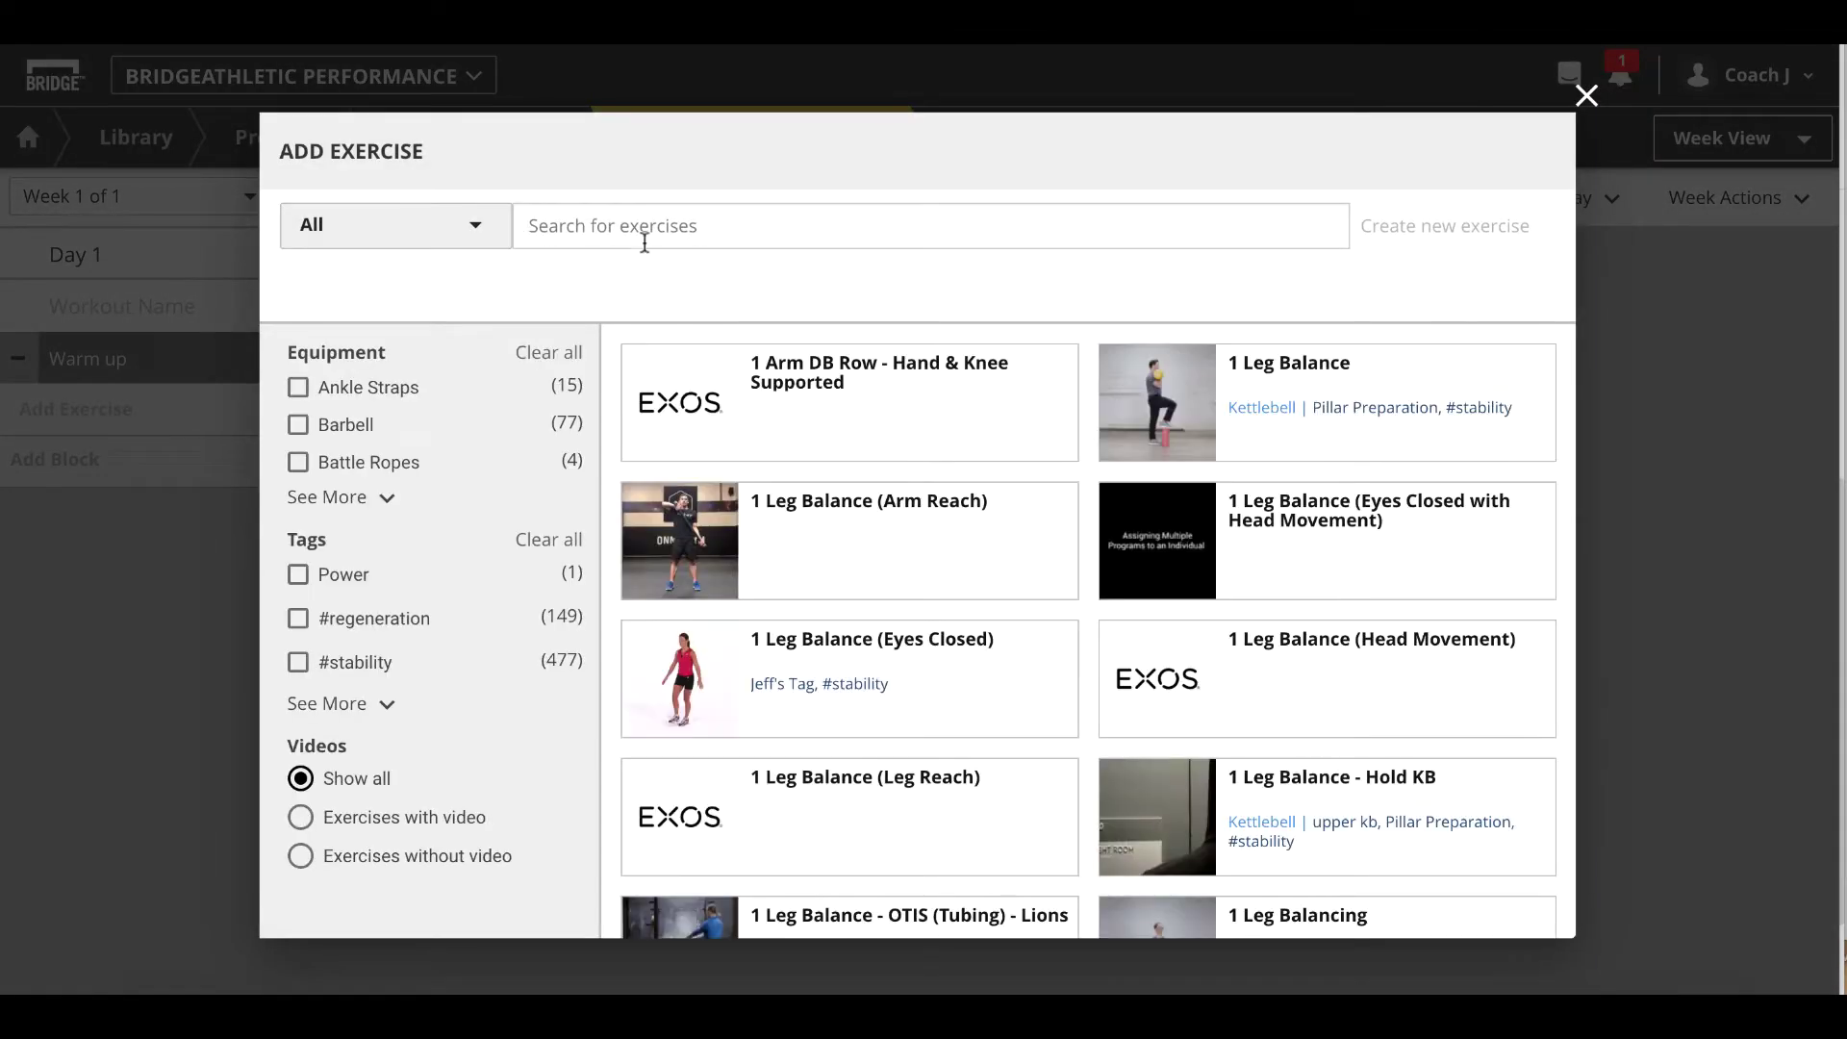
- Insert Foam Roll - Adductor, Foam Roll - Calf, Foam Roll - Hamstring and Pillar March - In Place into the Warm up block
{"action": "type", "text": "foam r"}
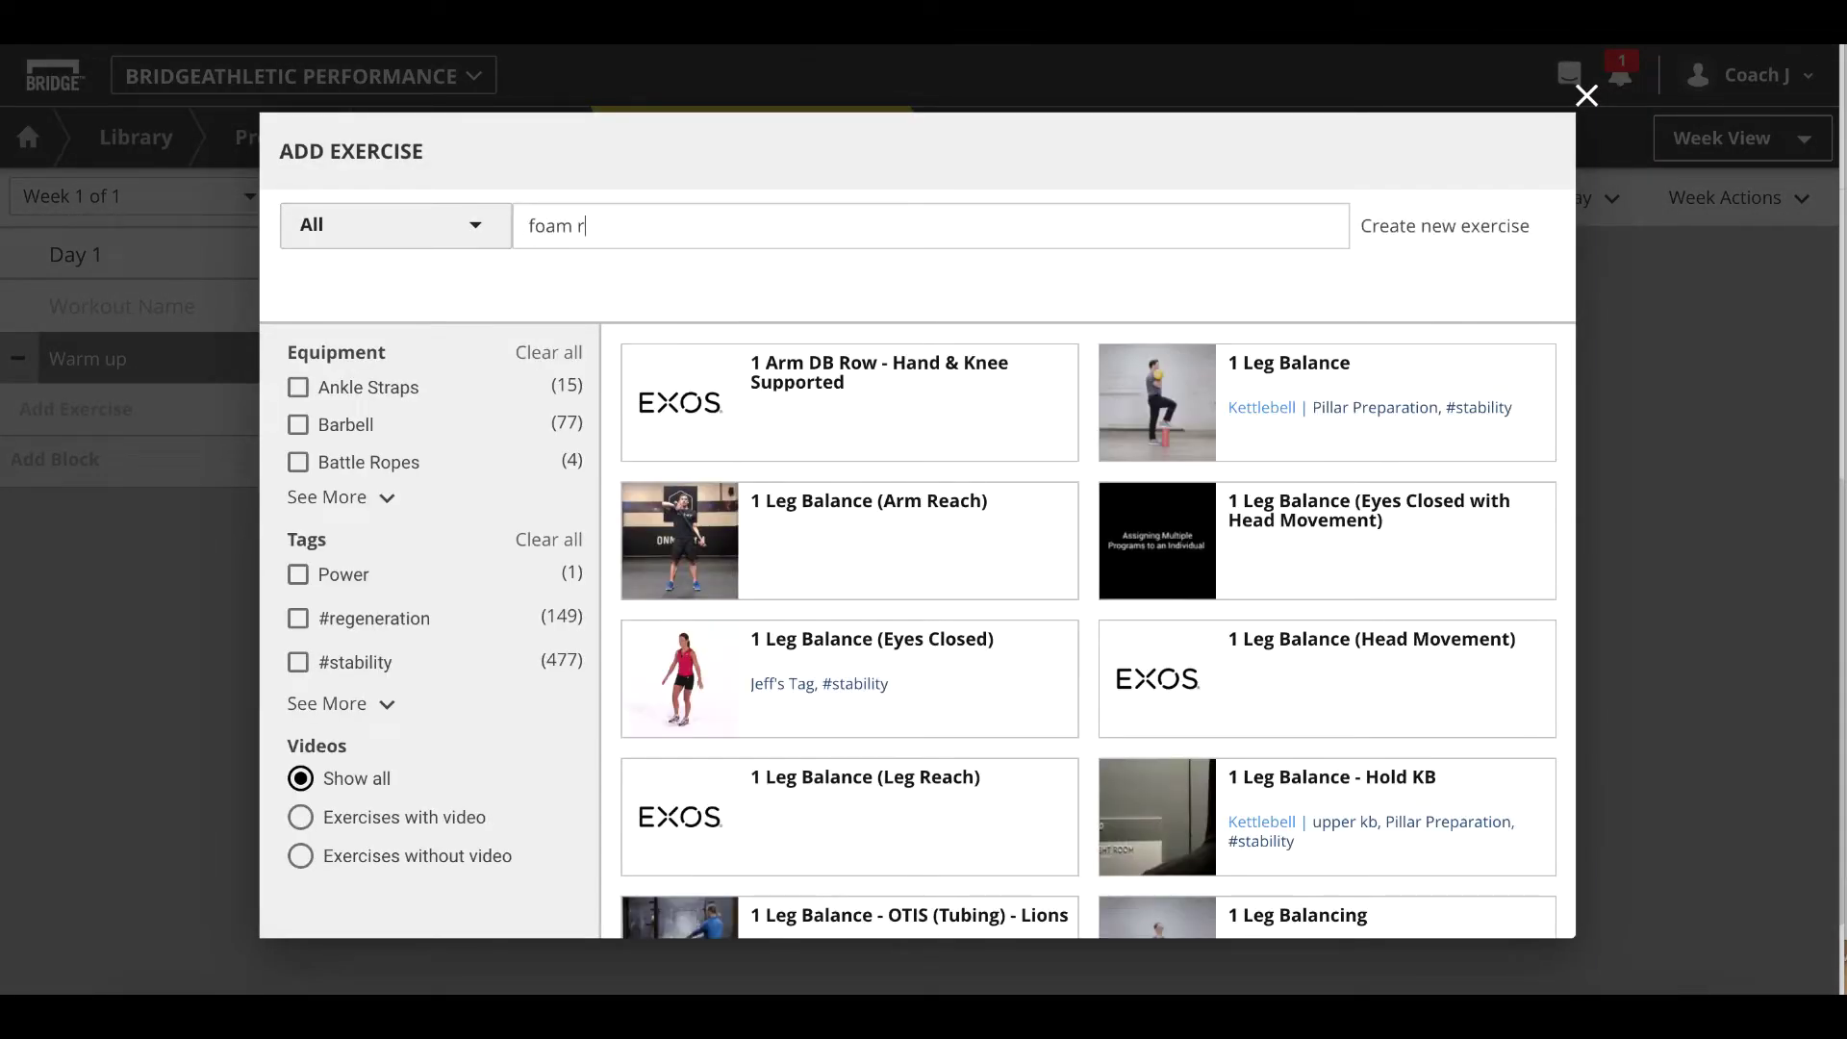
{"action": "type", "text": "oll"}
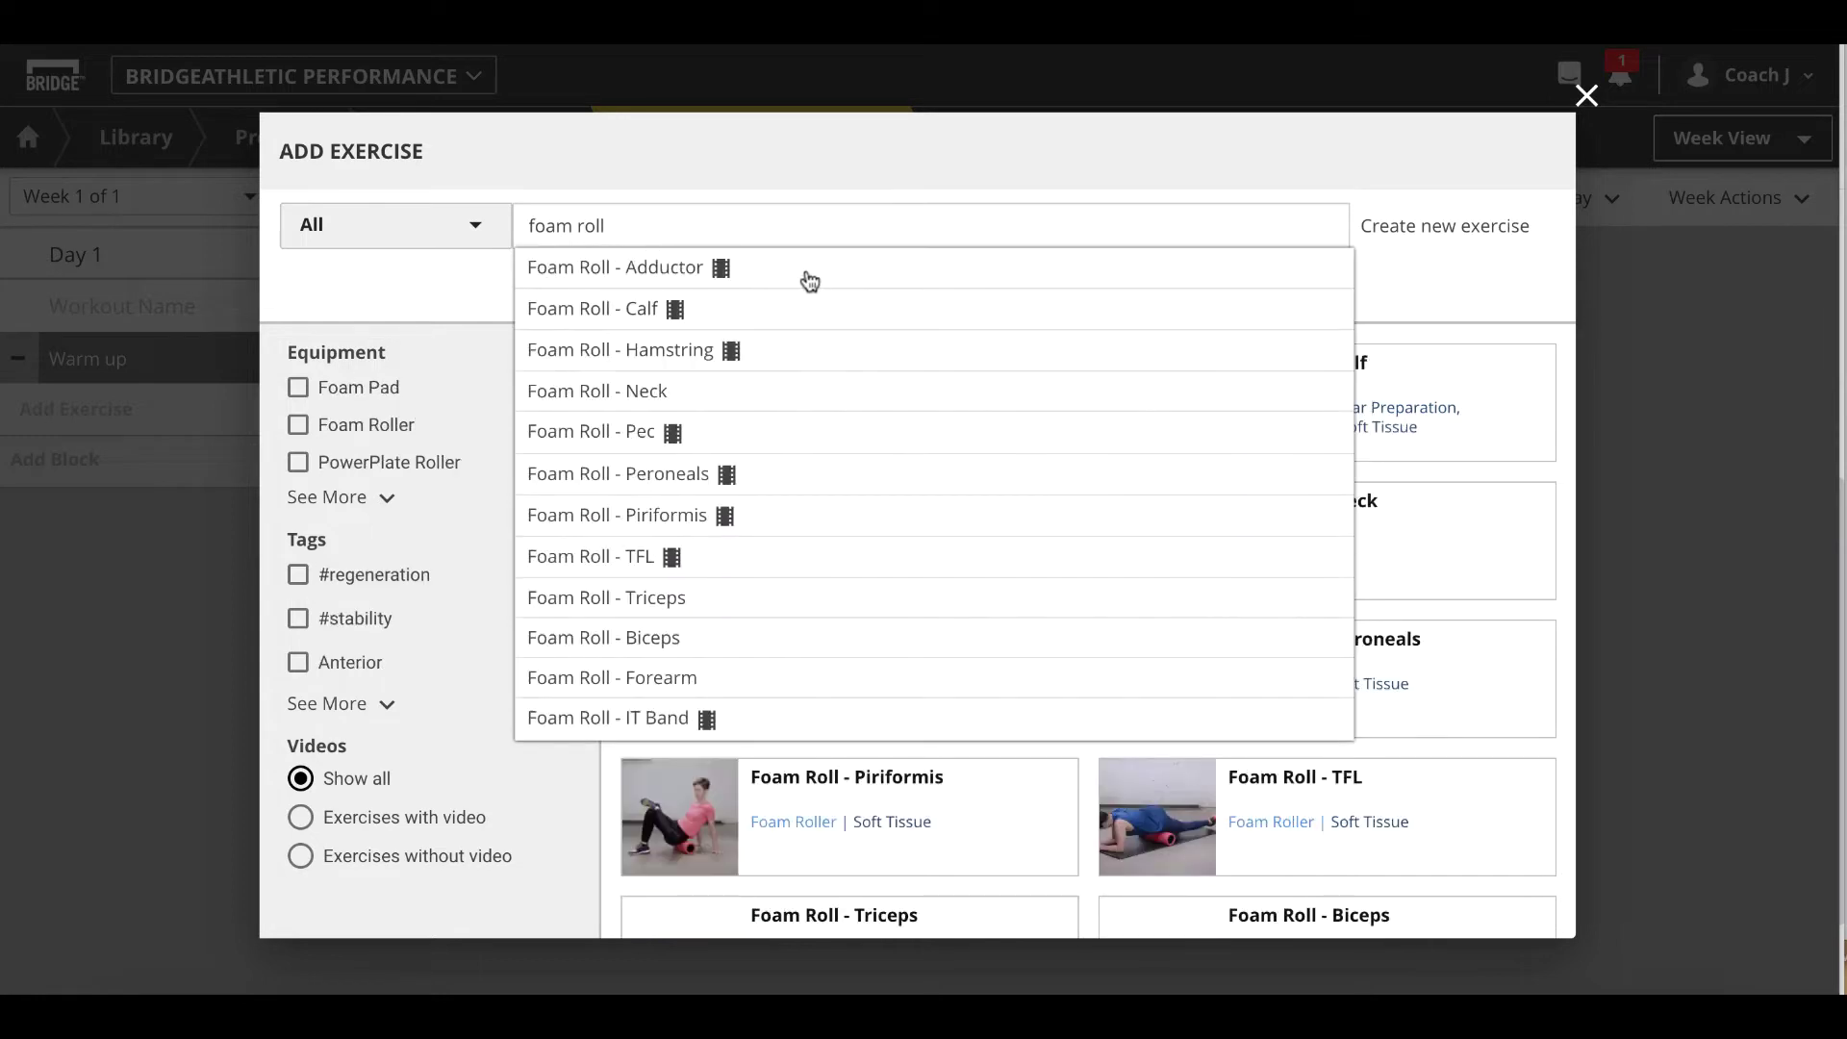
{"action": "left_click", "coordinate": [809, 279]}
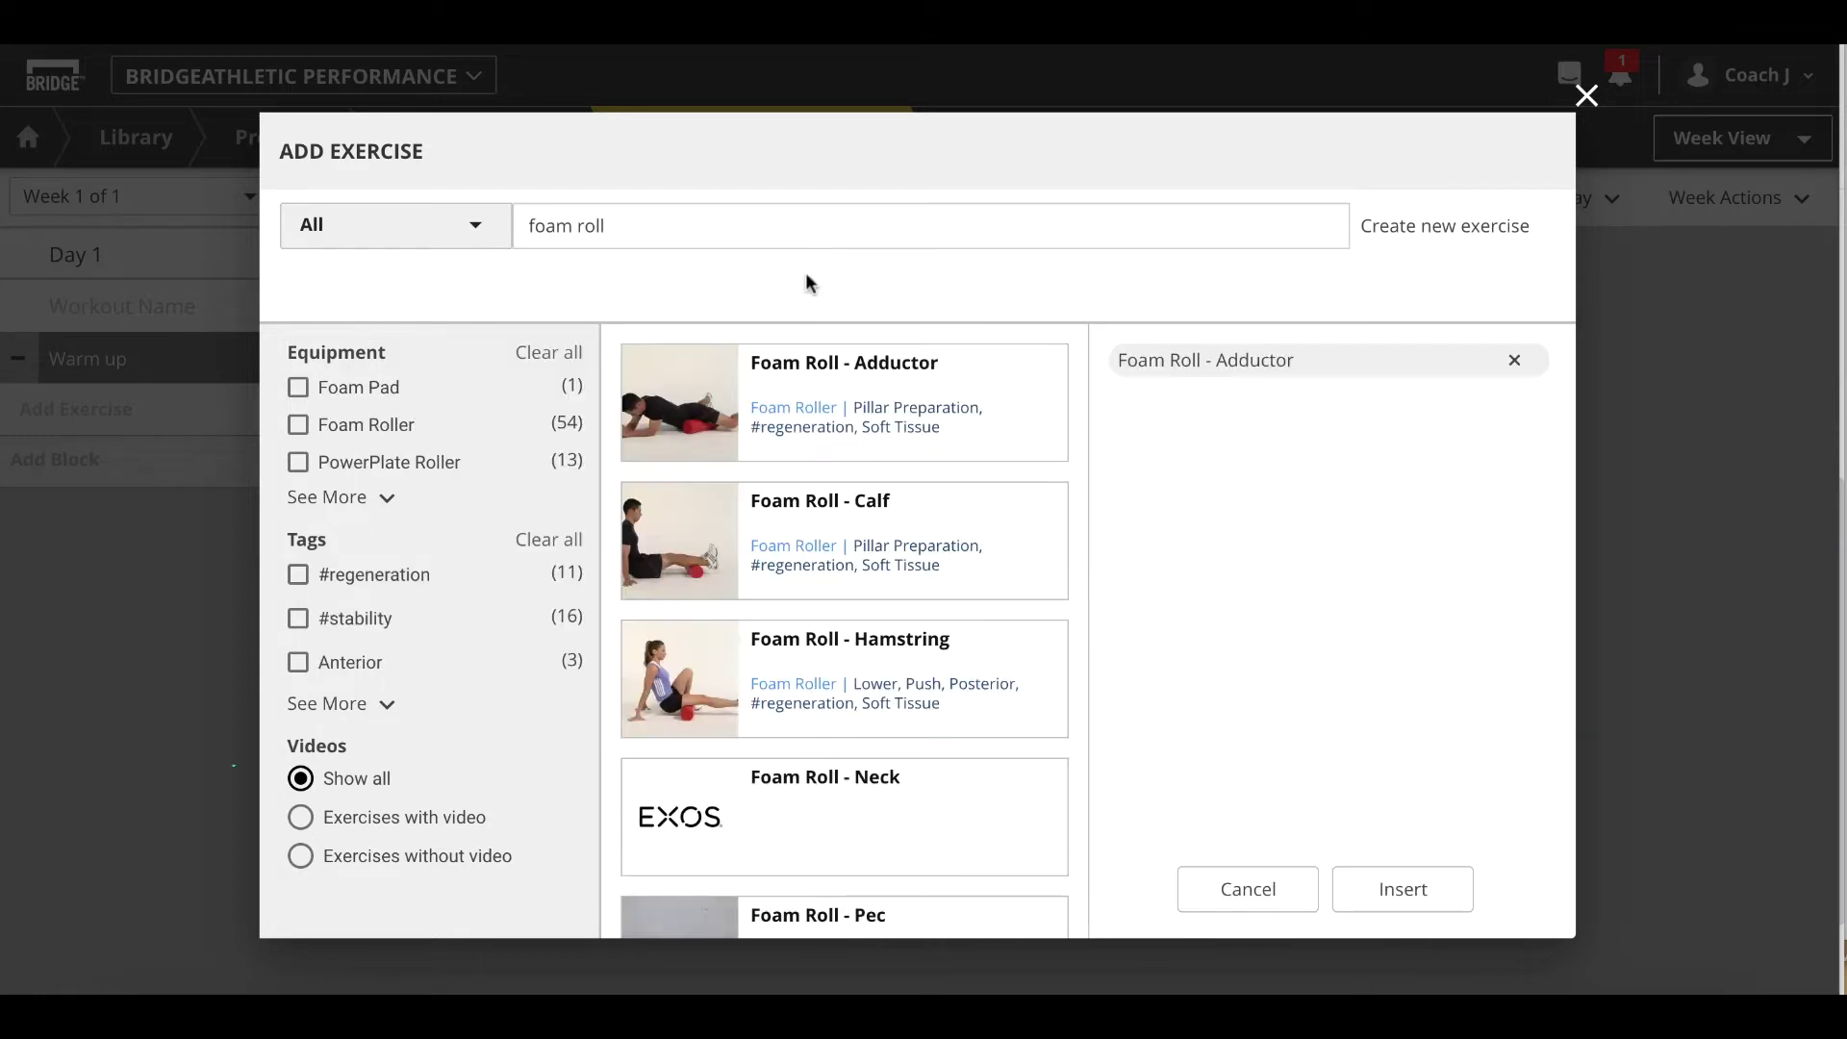
{"action": "left_click", "coordinate": [947, 525]}
{"action": "left_click", "coordinate": [994, 636]}
{"action": "triple_click", "coordinate": [846, 231]}
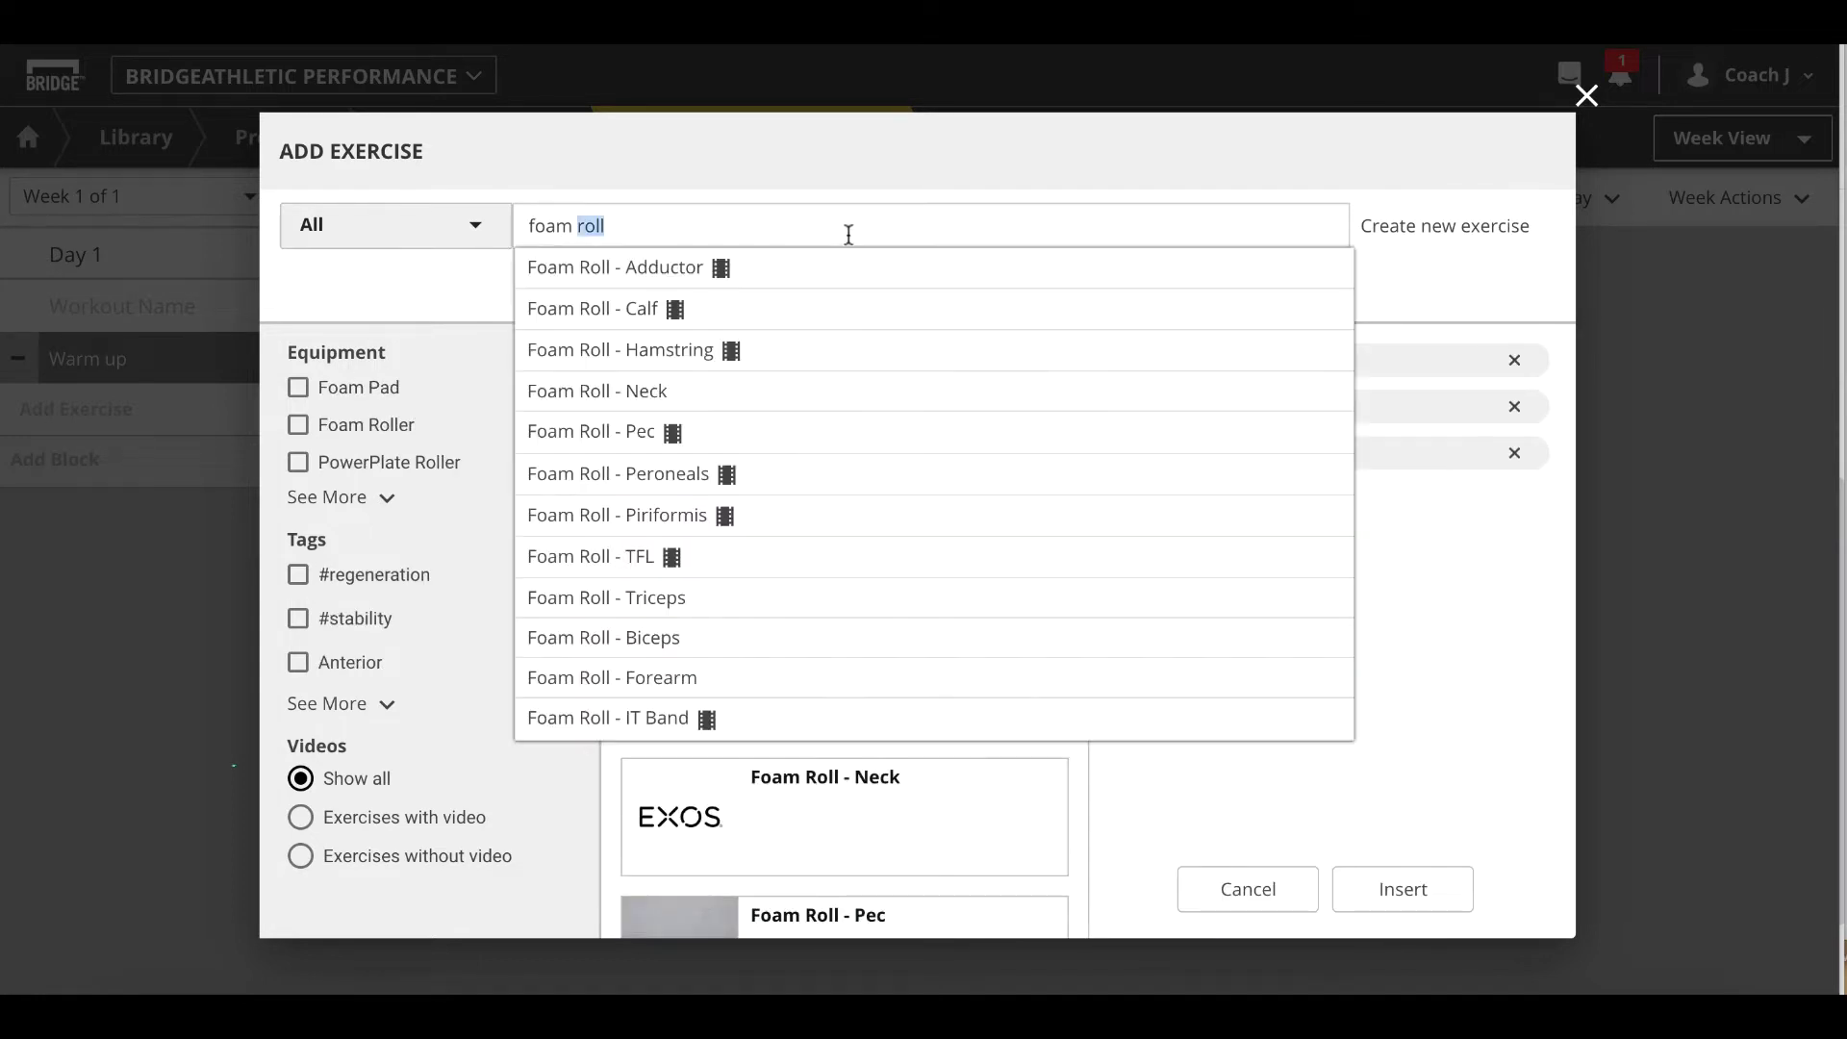
{"action": "type", "text": "Pillar march"}
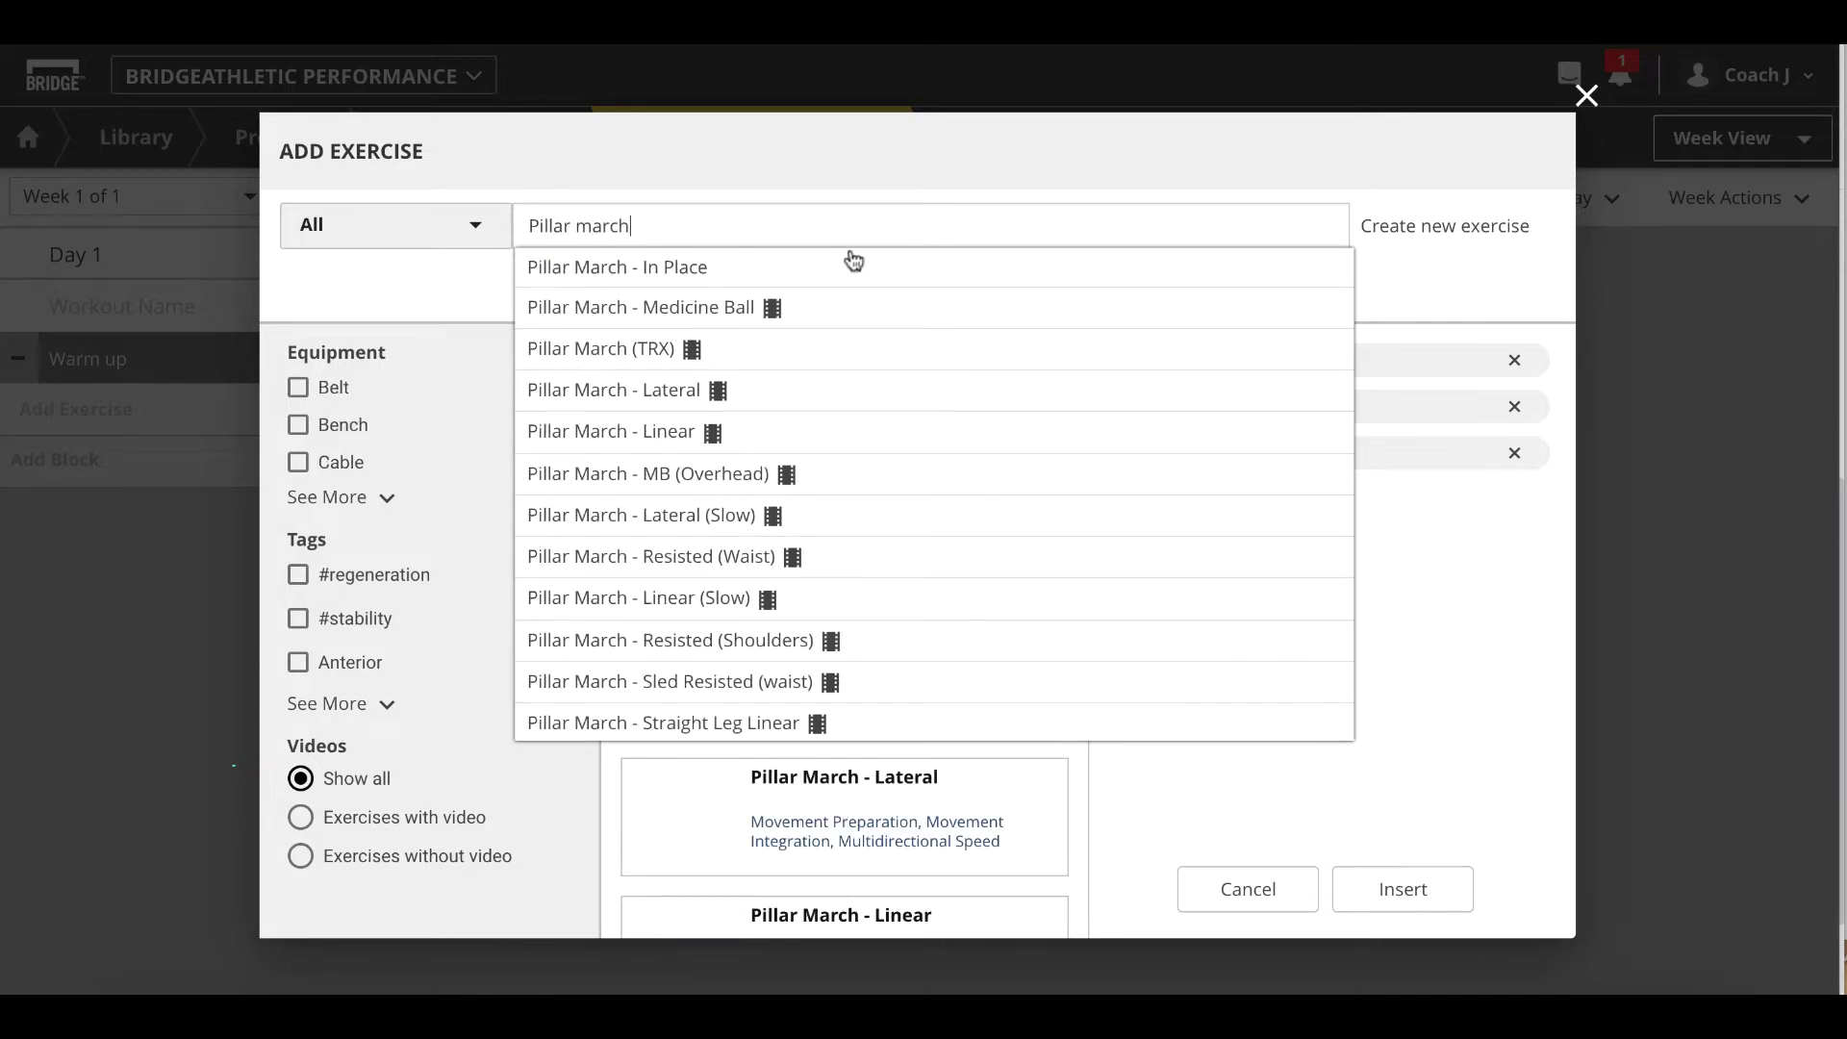
{"action": "left_click", "coordinate": [851, 269]}
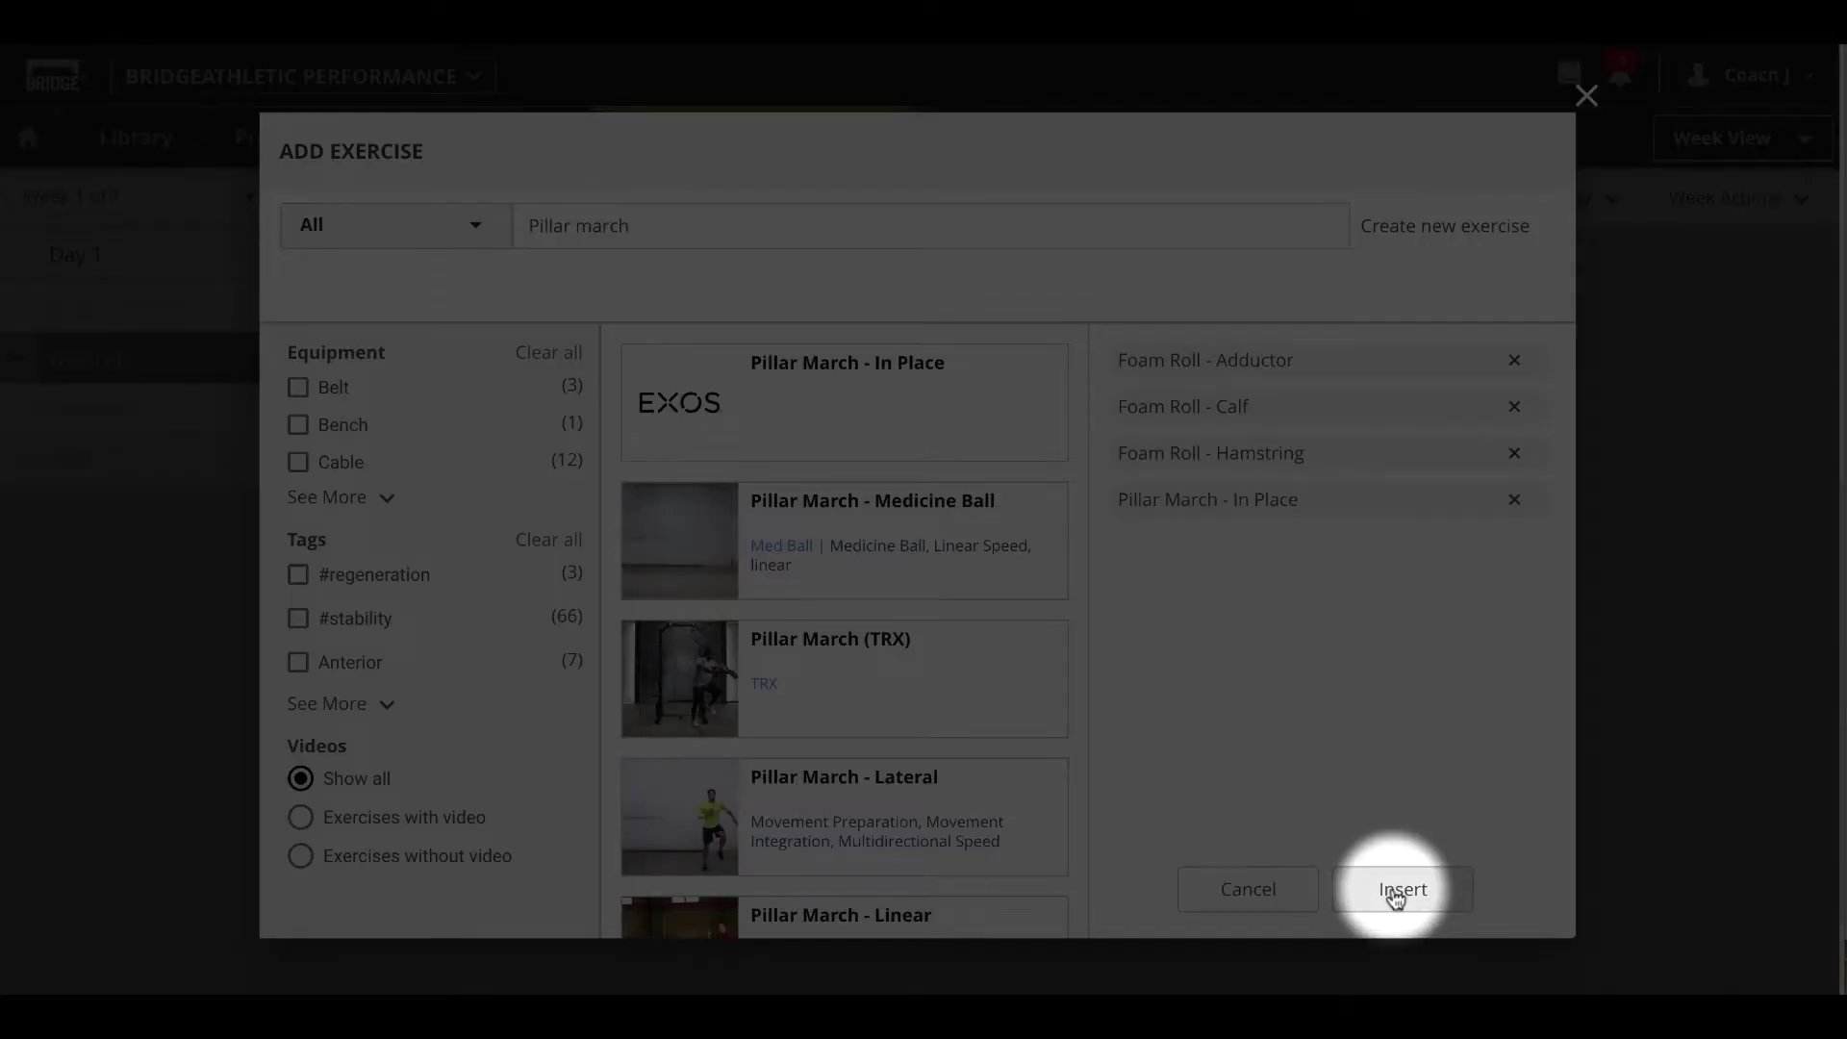
{"action": "left_click", "coordinate": [1395, 887]}
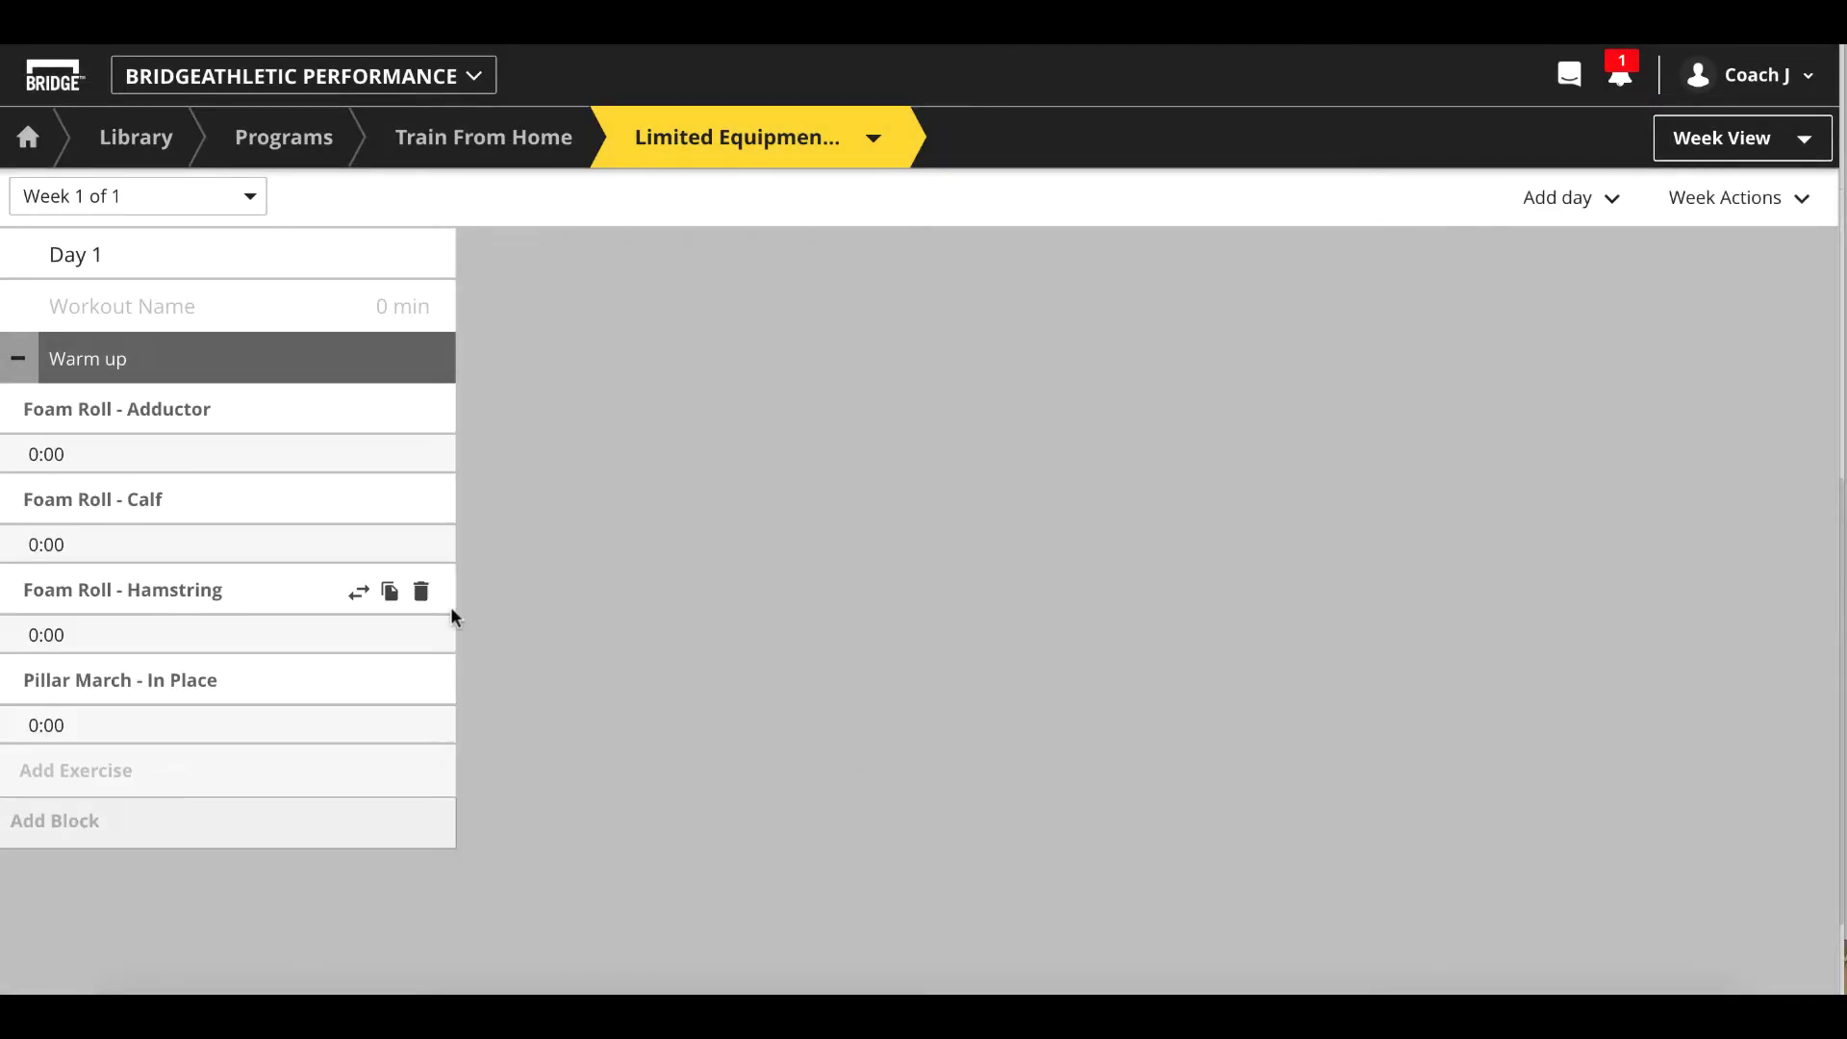
- Set the time of all four Warm up exercises to 0:30
{"action": "left_click", "coordinate": [44, 454]}
{"action": "type", "text": "30"}
{"action": "left_click", "coordinate": [48, 545]}
{"action": "type", "text": "30"}
{"action": "left_click", "coordinate": [48, 635]}
{"action": "type", "text": "30"}
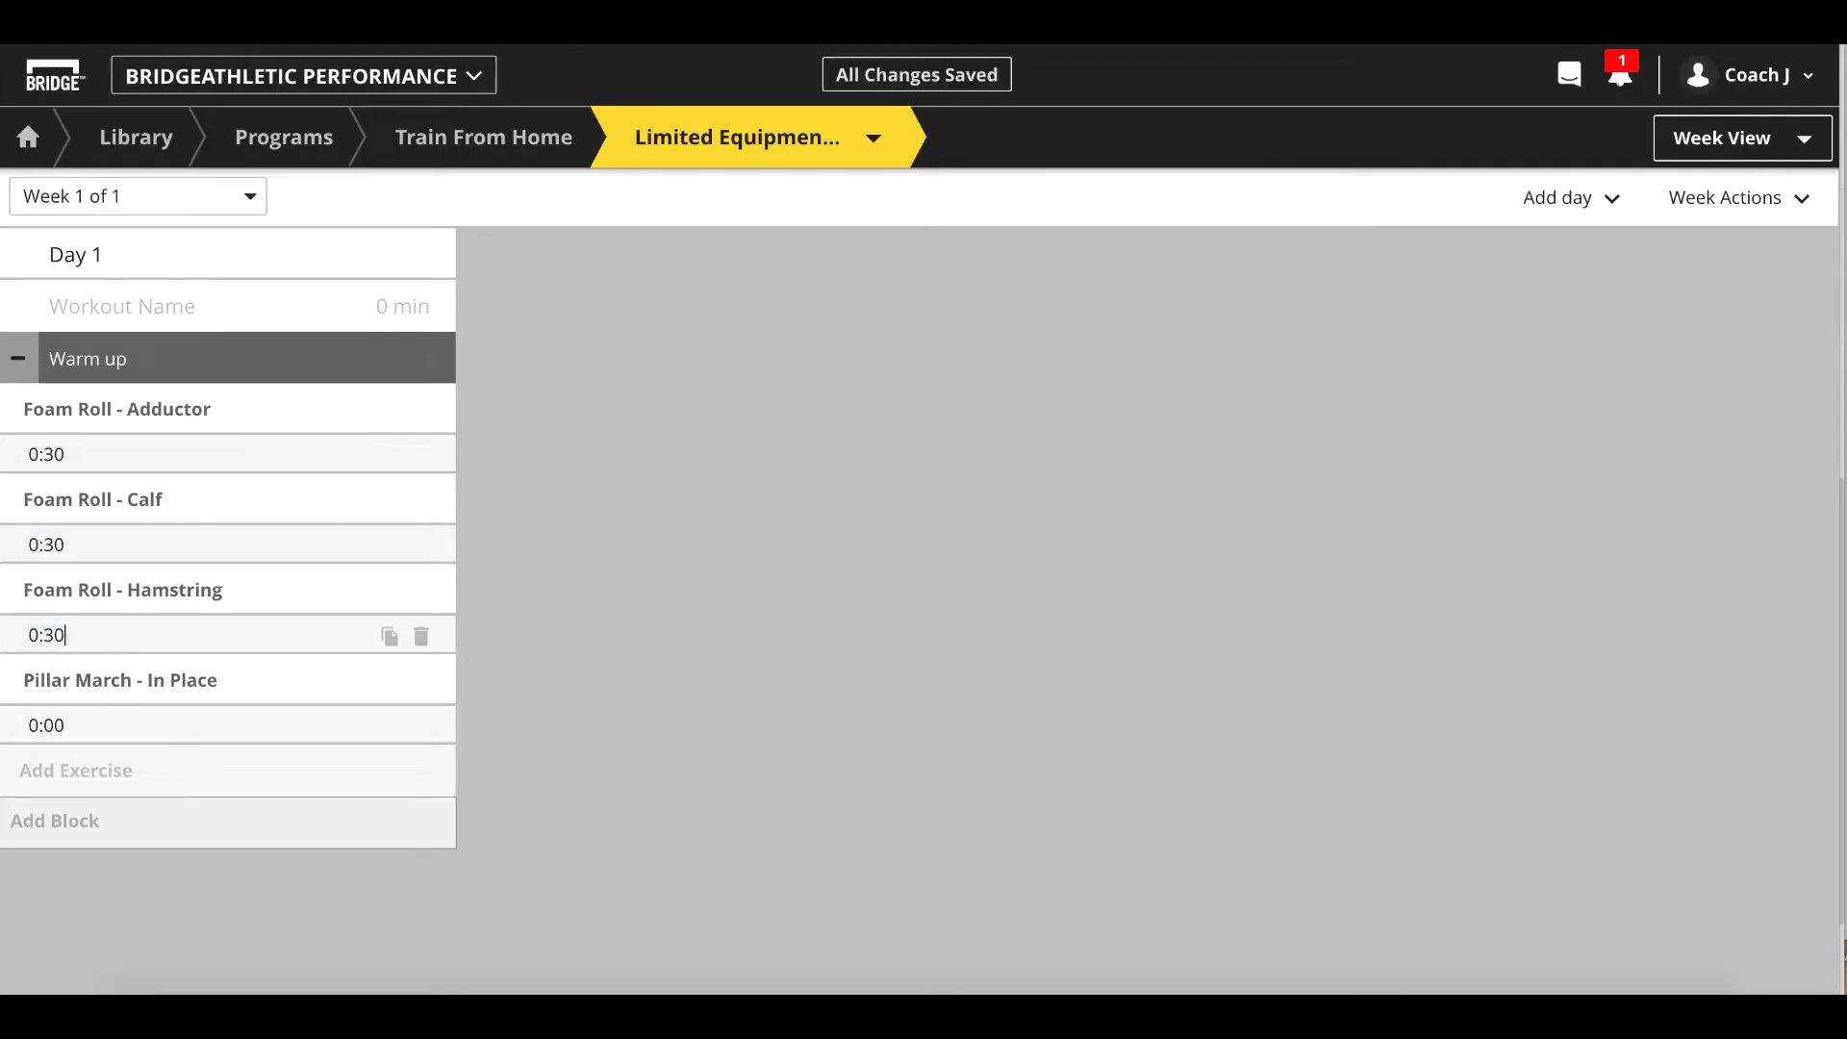
{"action": "left_click", "coordinate": [54, 723]}
{"action": "type", "text": "30"}
- Add a new superset block named "Strength" below the Warm up block on Day 1
{"action": "left_click", "coordinate": [60, 823]}
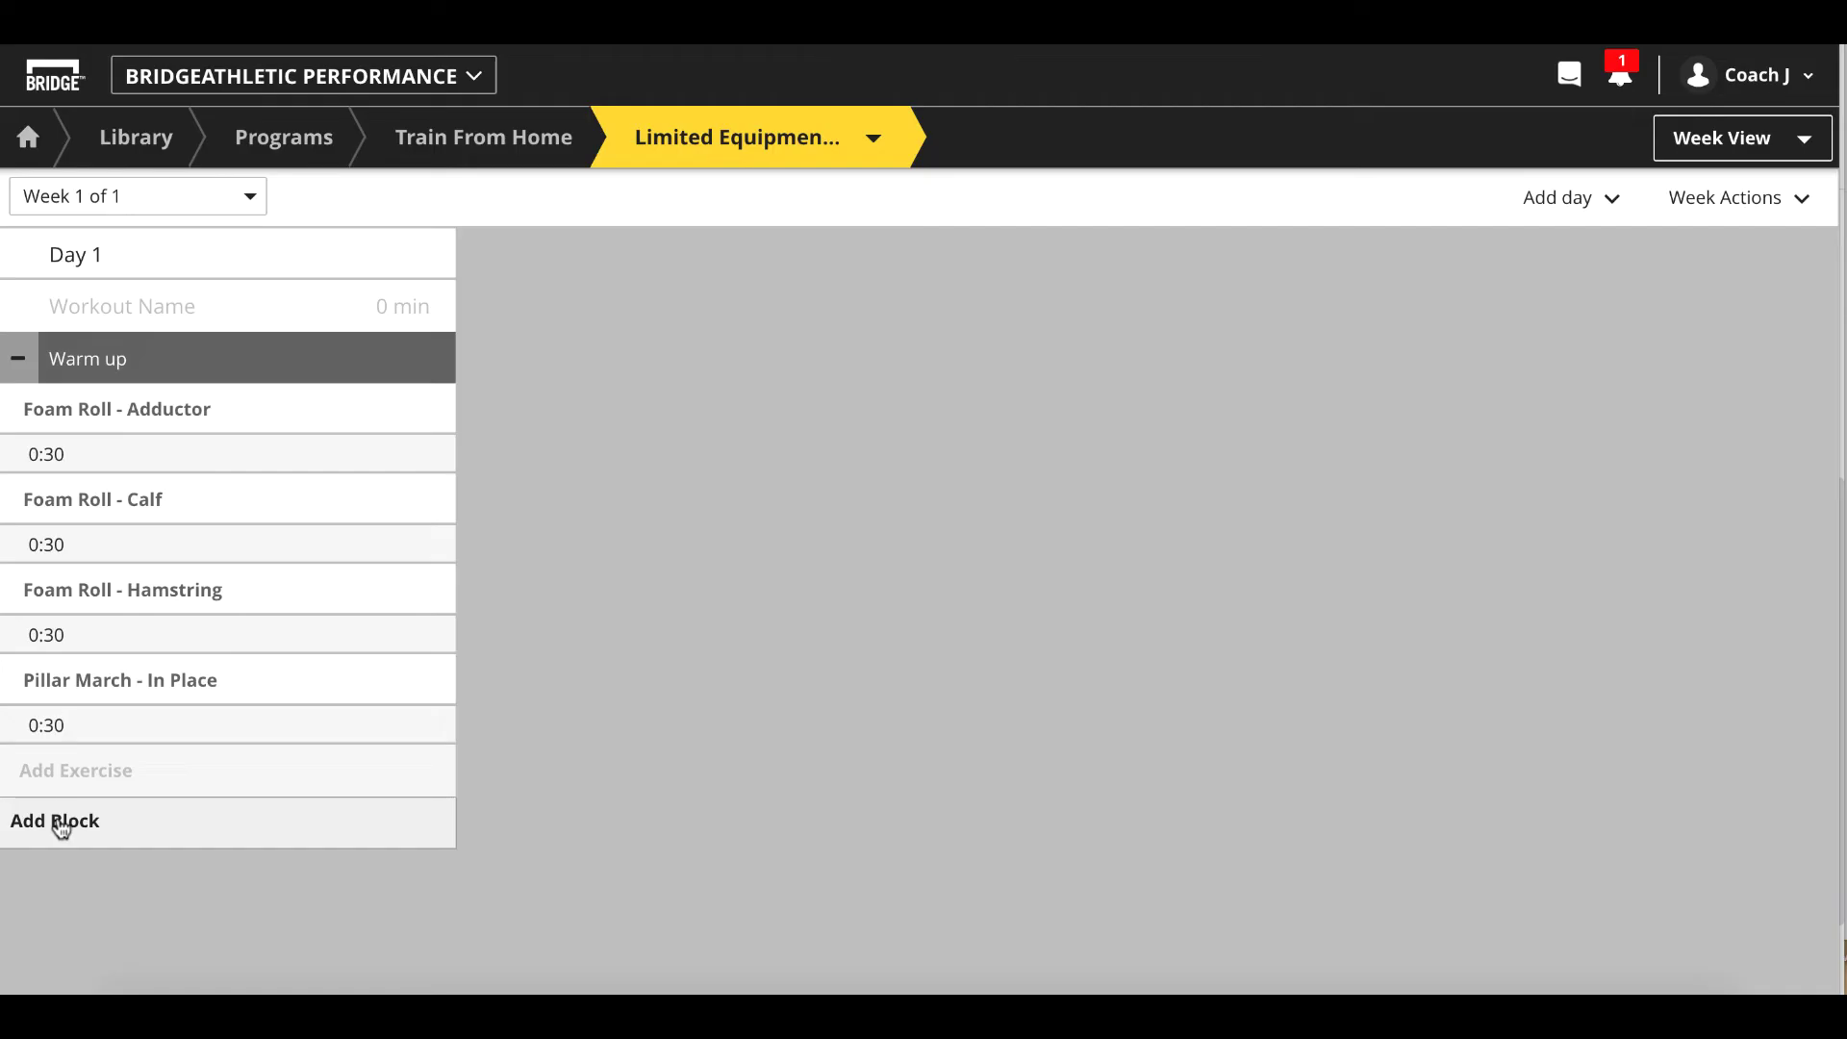
{"action": "left_click", "coordinate": [59, 823]}
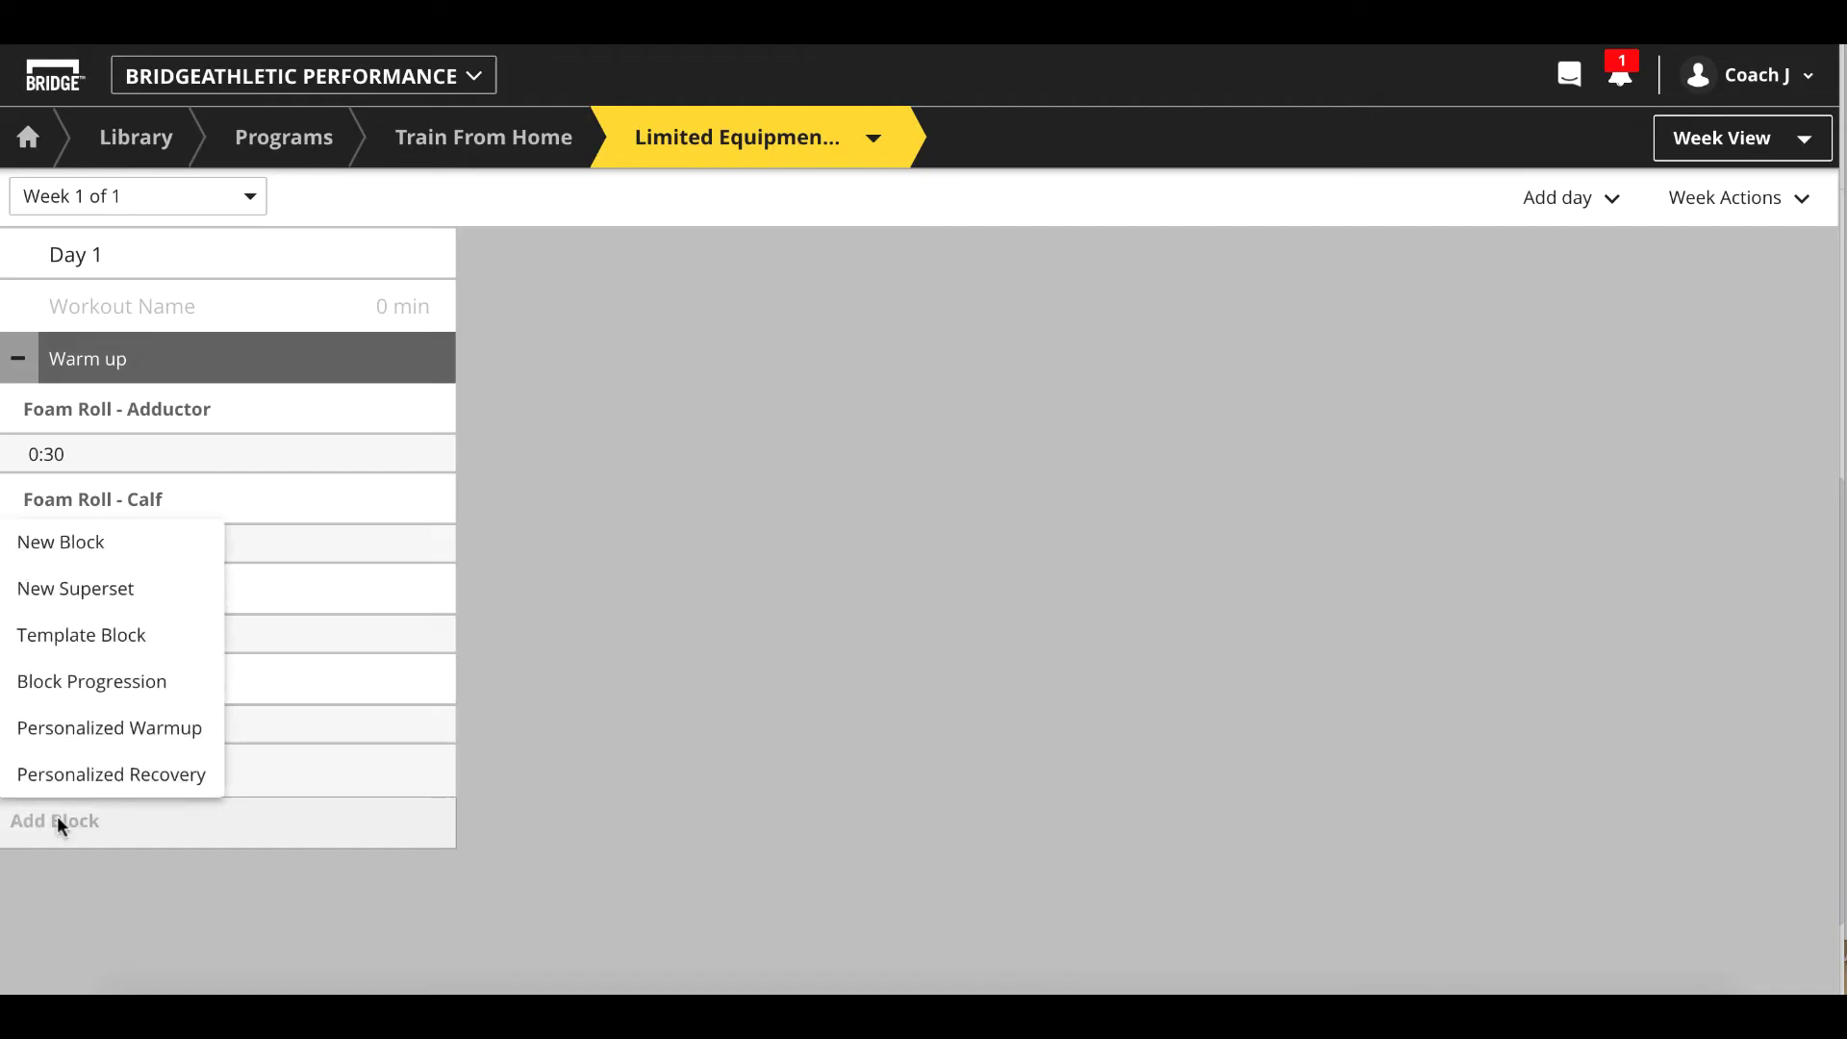
{"action": "left_click", "coordinate": [91, 603]}
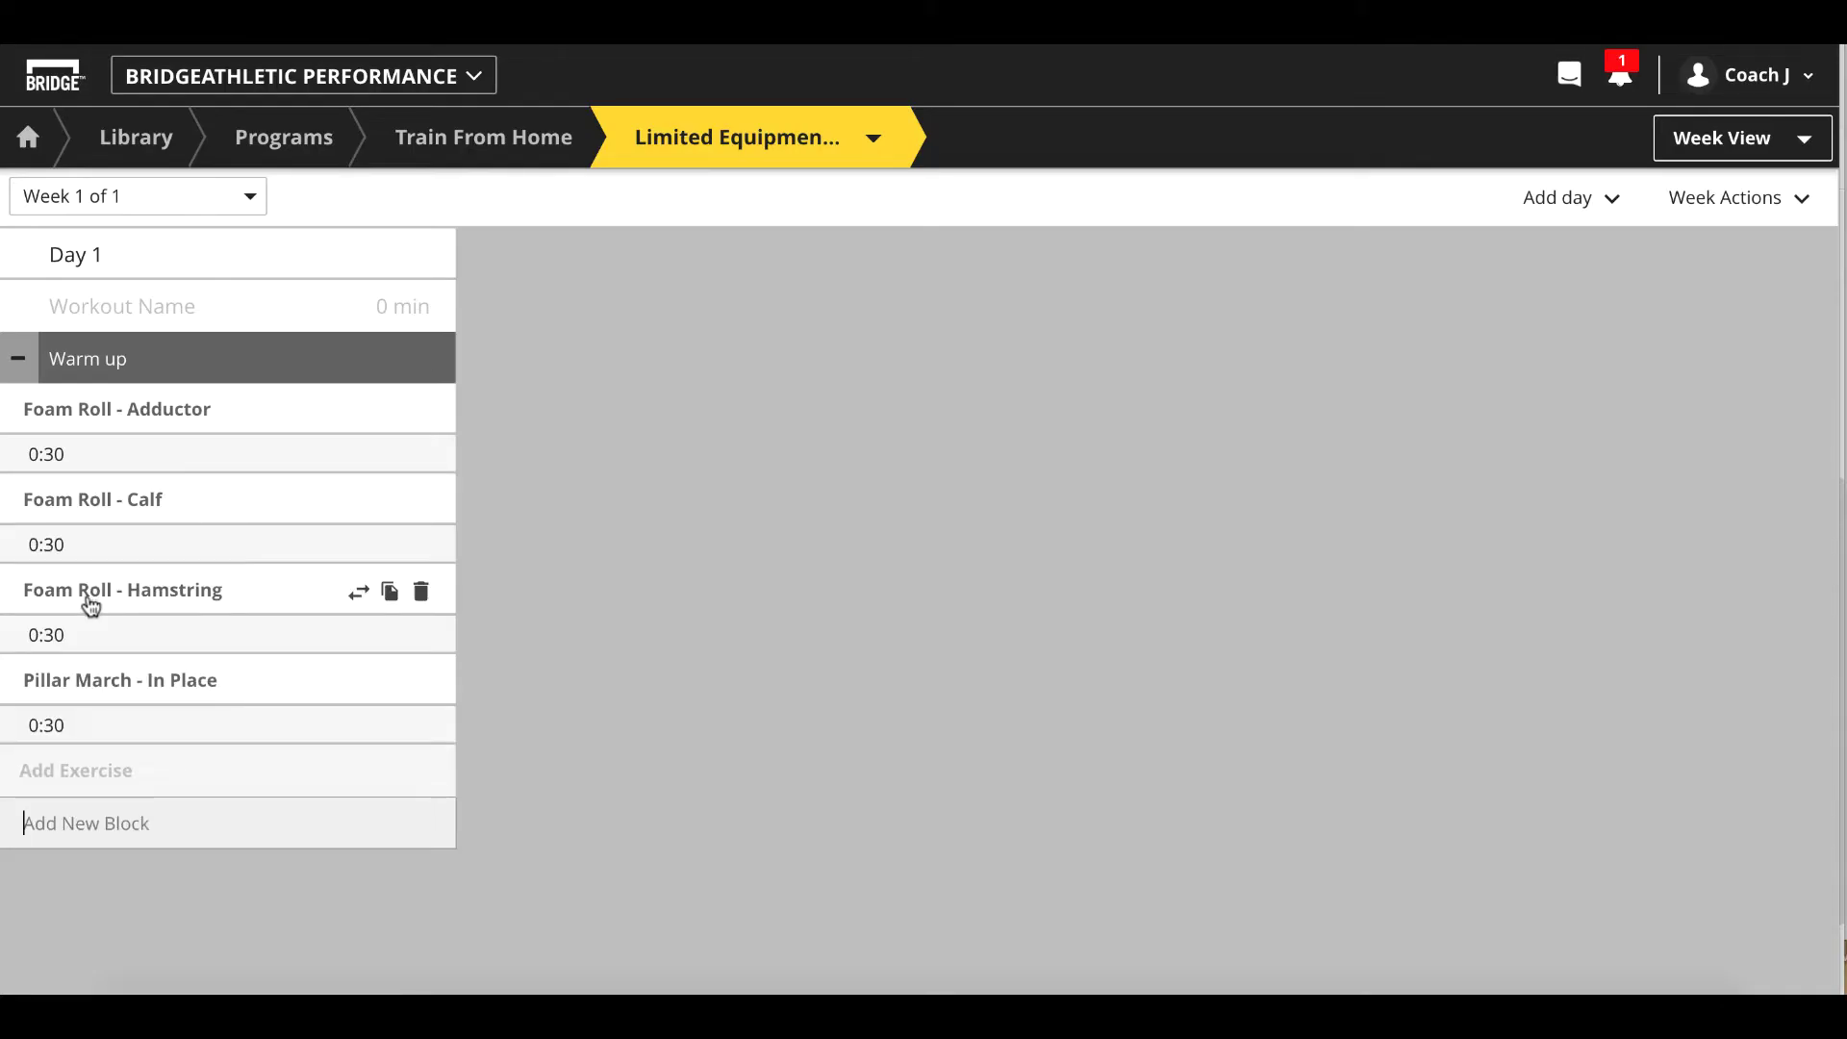
{"action": "type", "text": "Strength"}
{"action": "key", "text": "Return"}
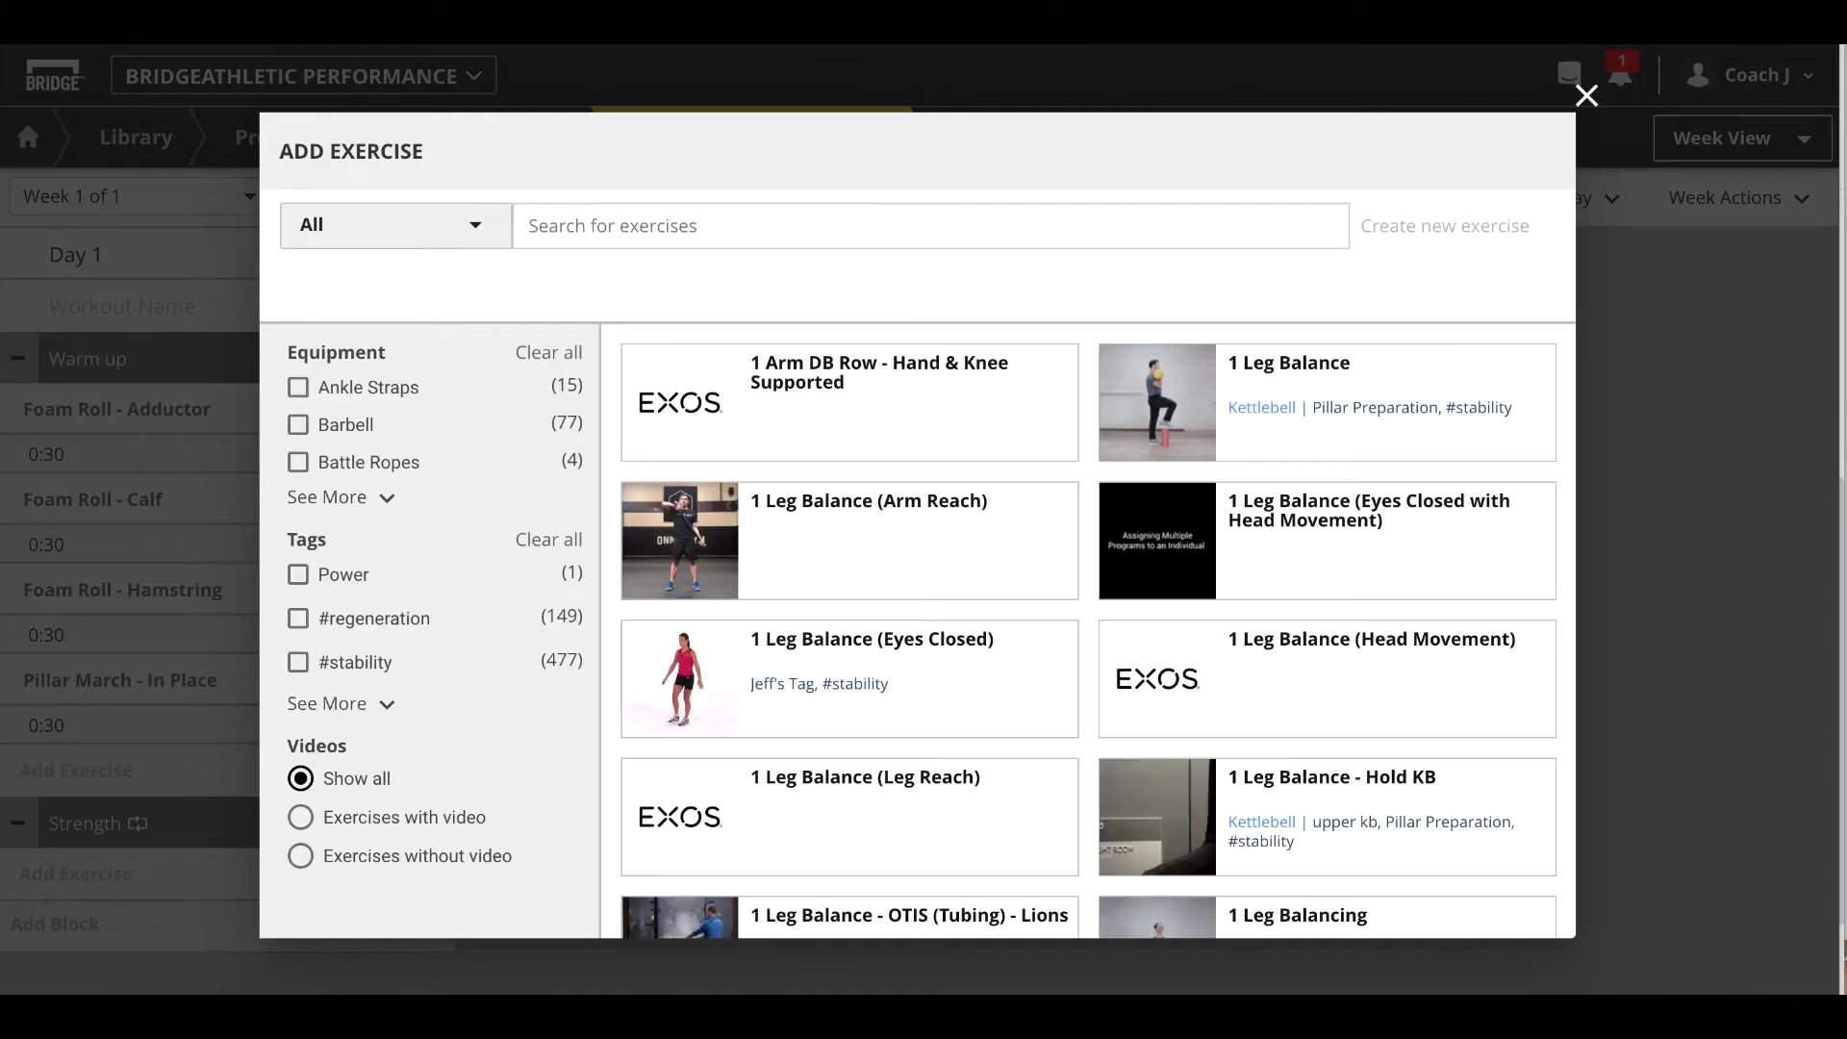
- Insert Squat - Dumbbell, Reverse Lunge to Lateral Lunge - Dumbbell and Deadlift - 1 Arm Dumbbell (Singles) into the Strength superset
{"action": "type", "text": "squa"}
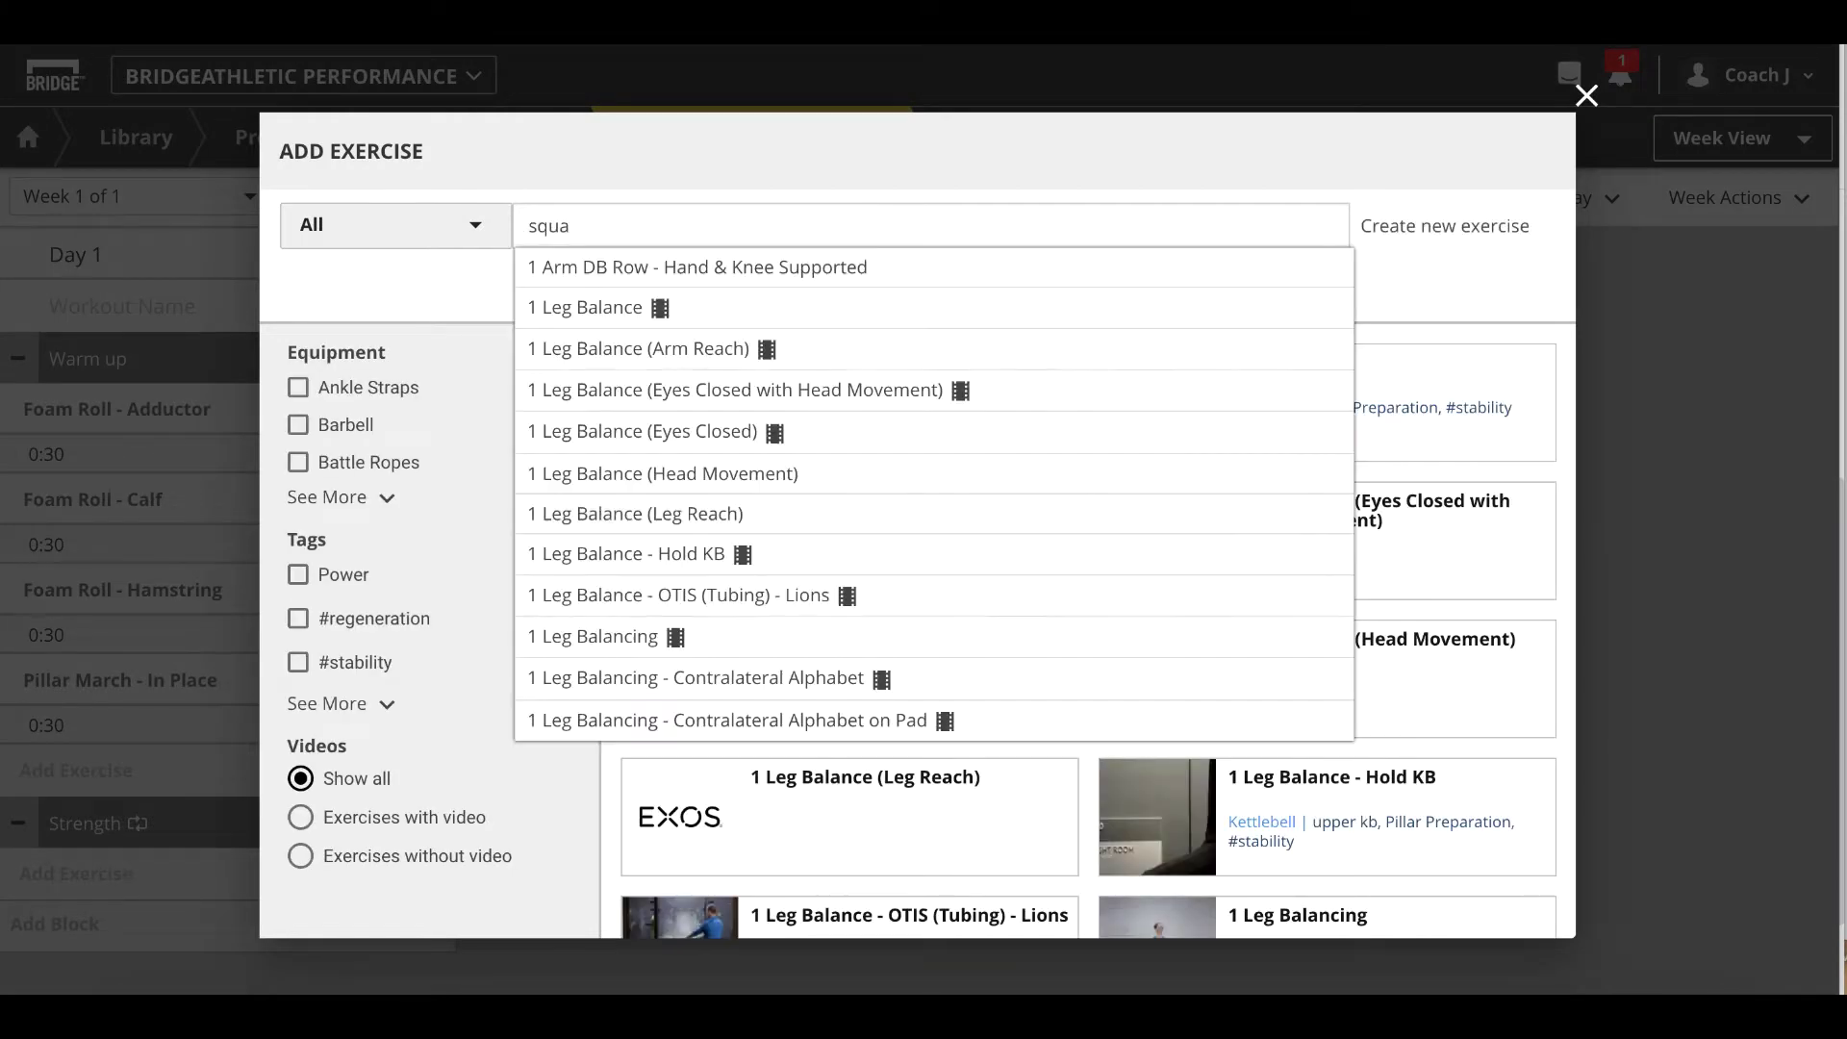
{"action": "type", "text": "t"}
{"action": "left_click", "coordinate": [743, 320]}
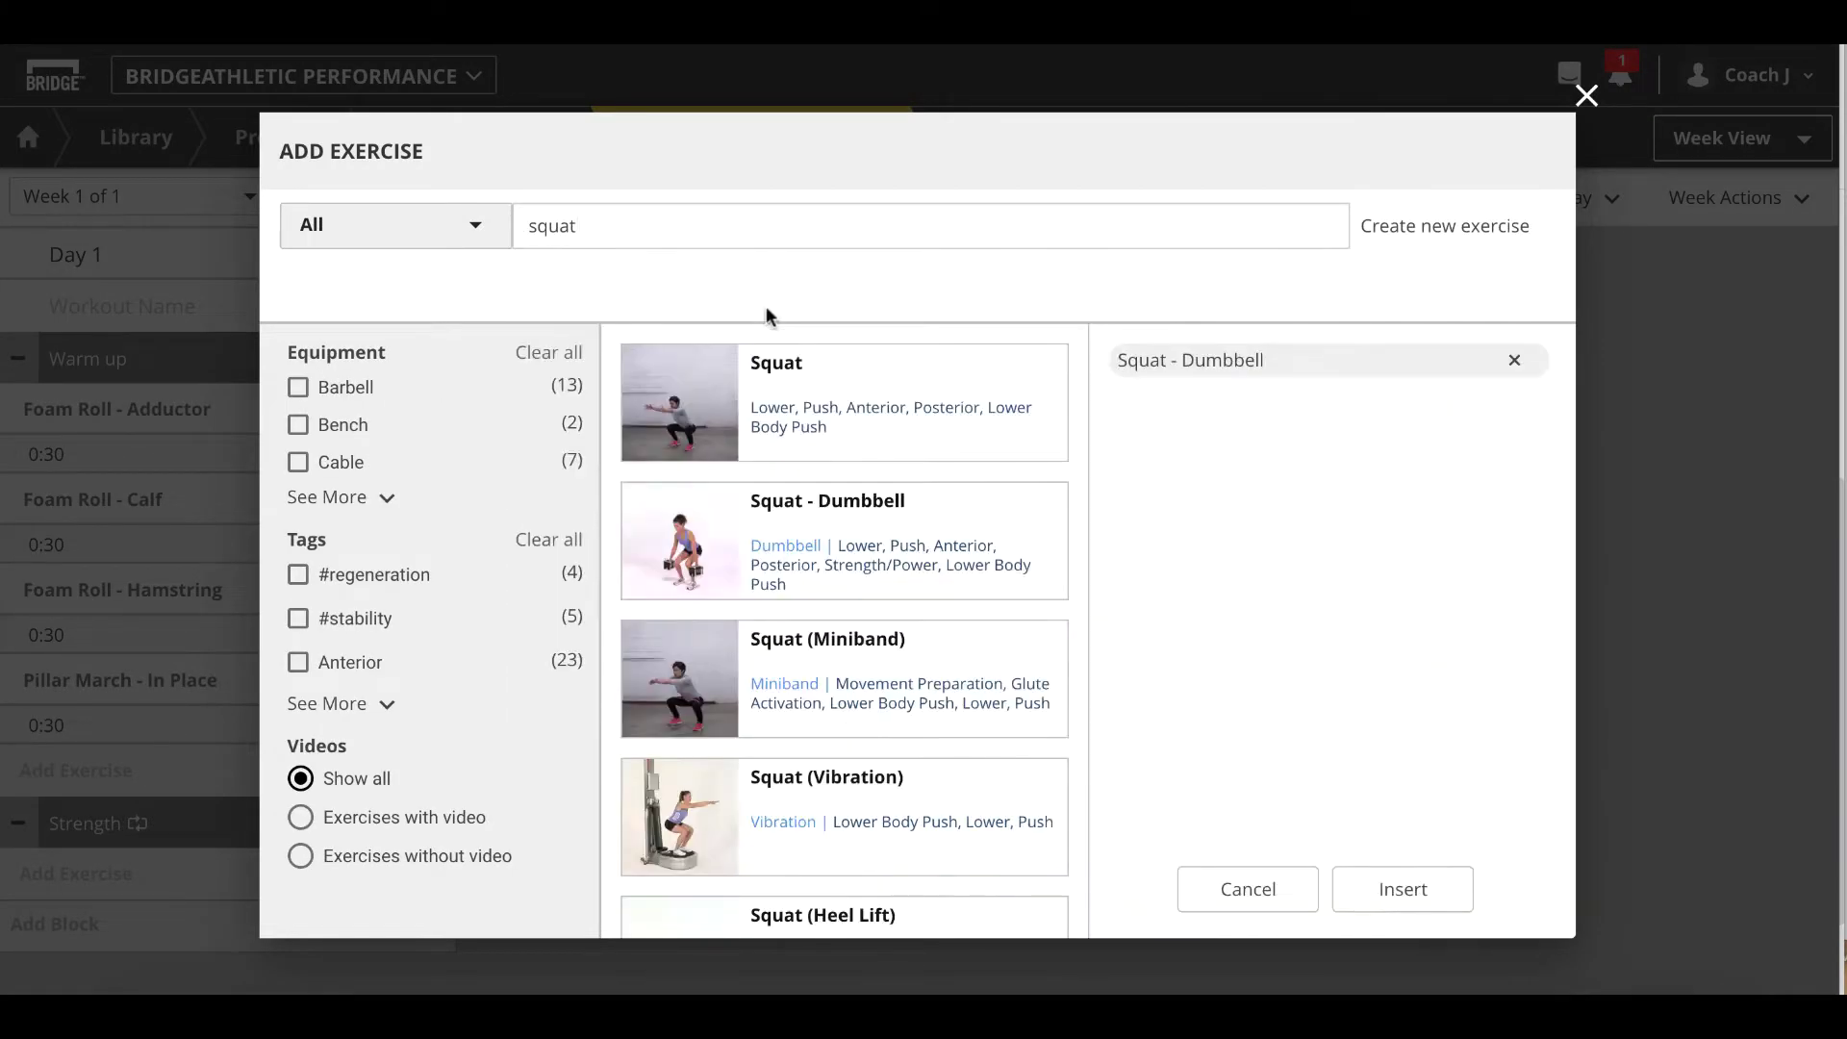
{"action": "double_click", "coordinate": [724, 229]}
{"action": "type", "text": "lunge"}
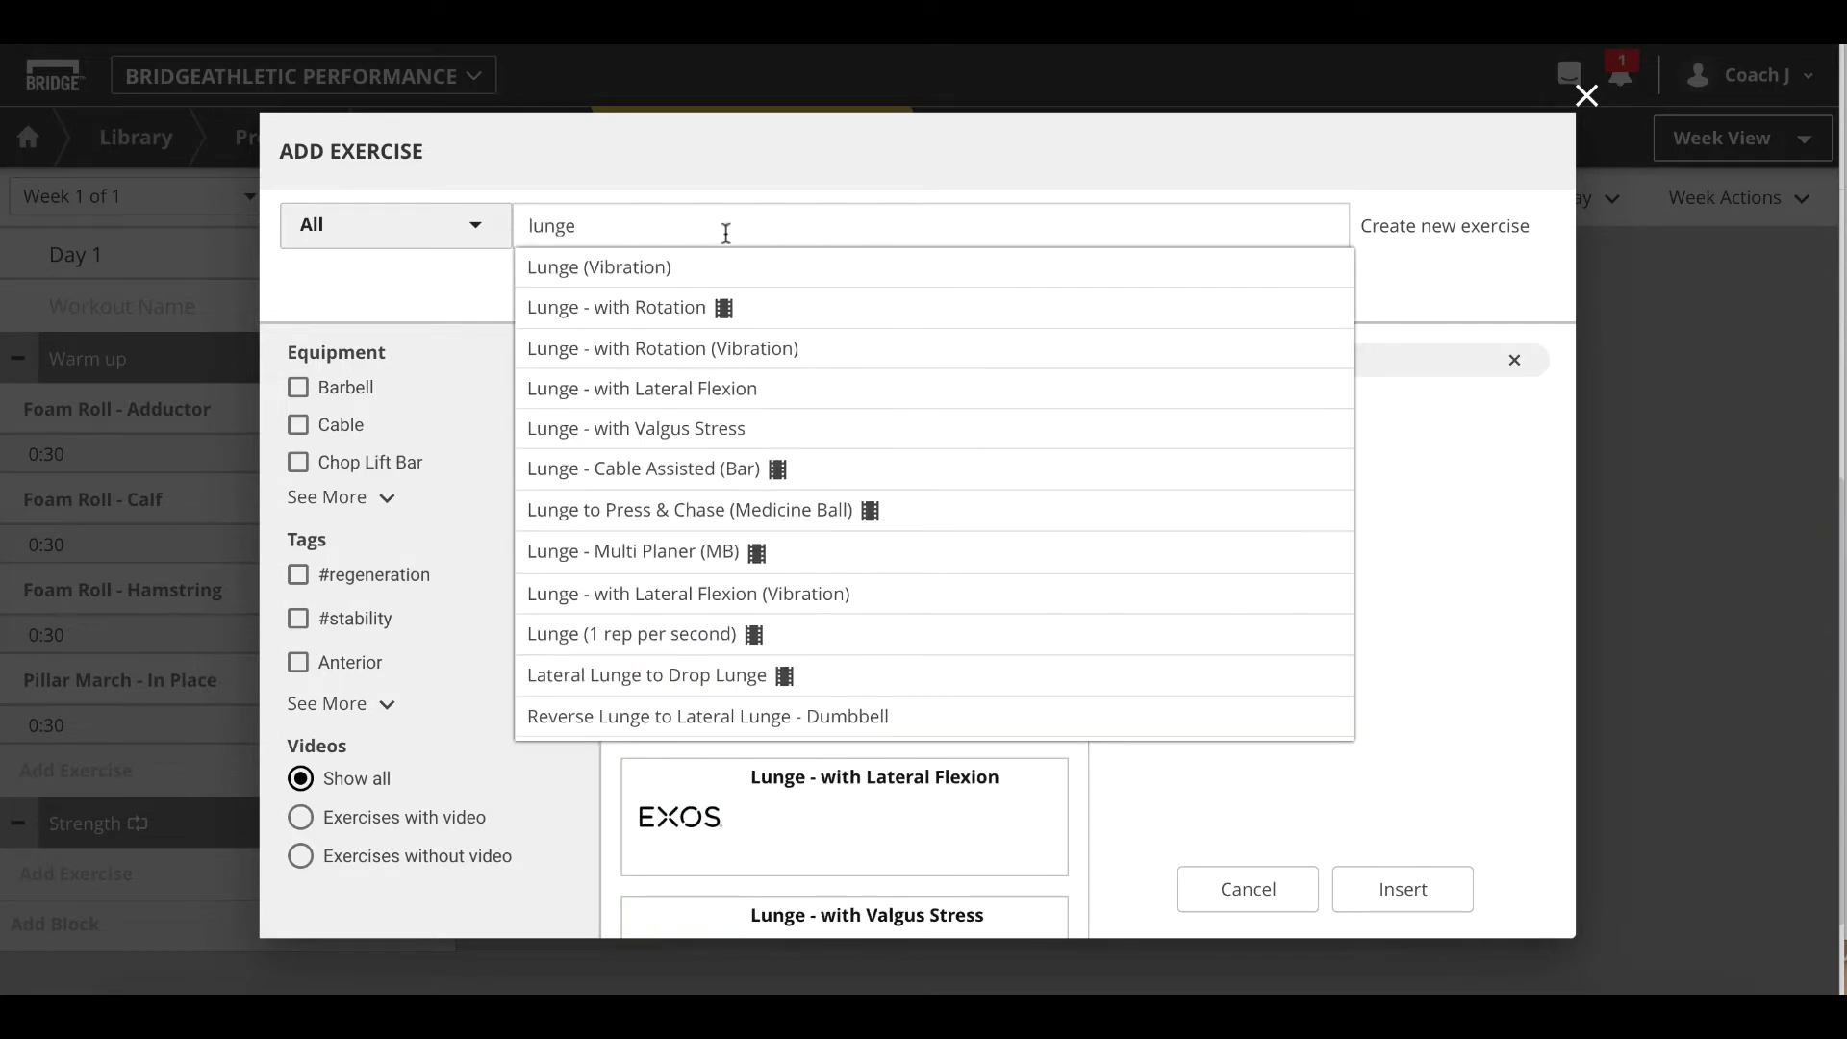
{"action": "left_click", "coordinate": [871, 717]}
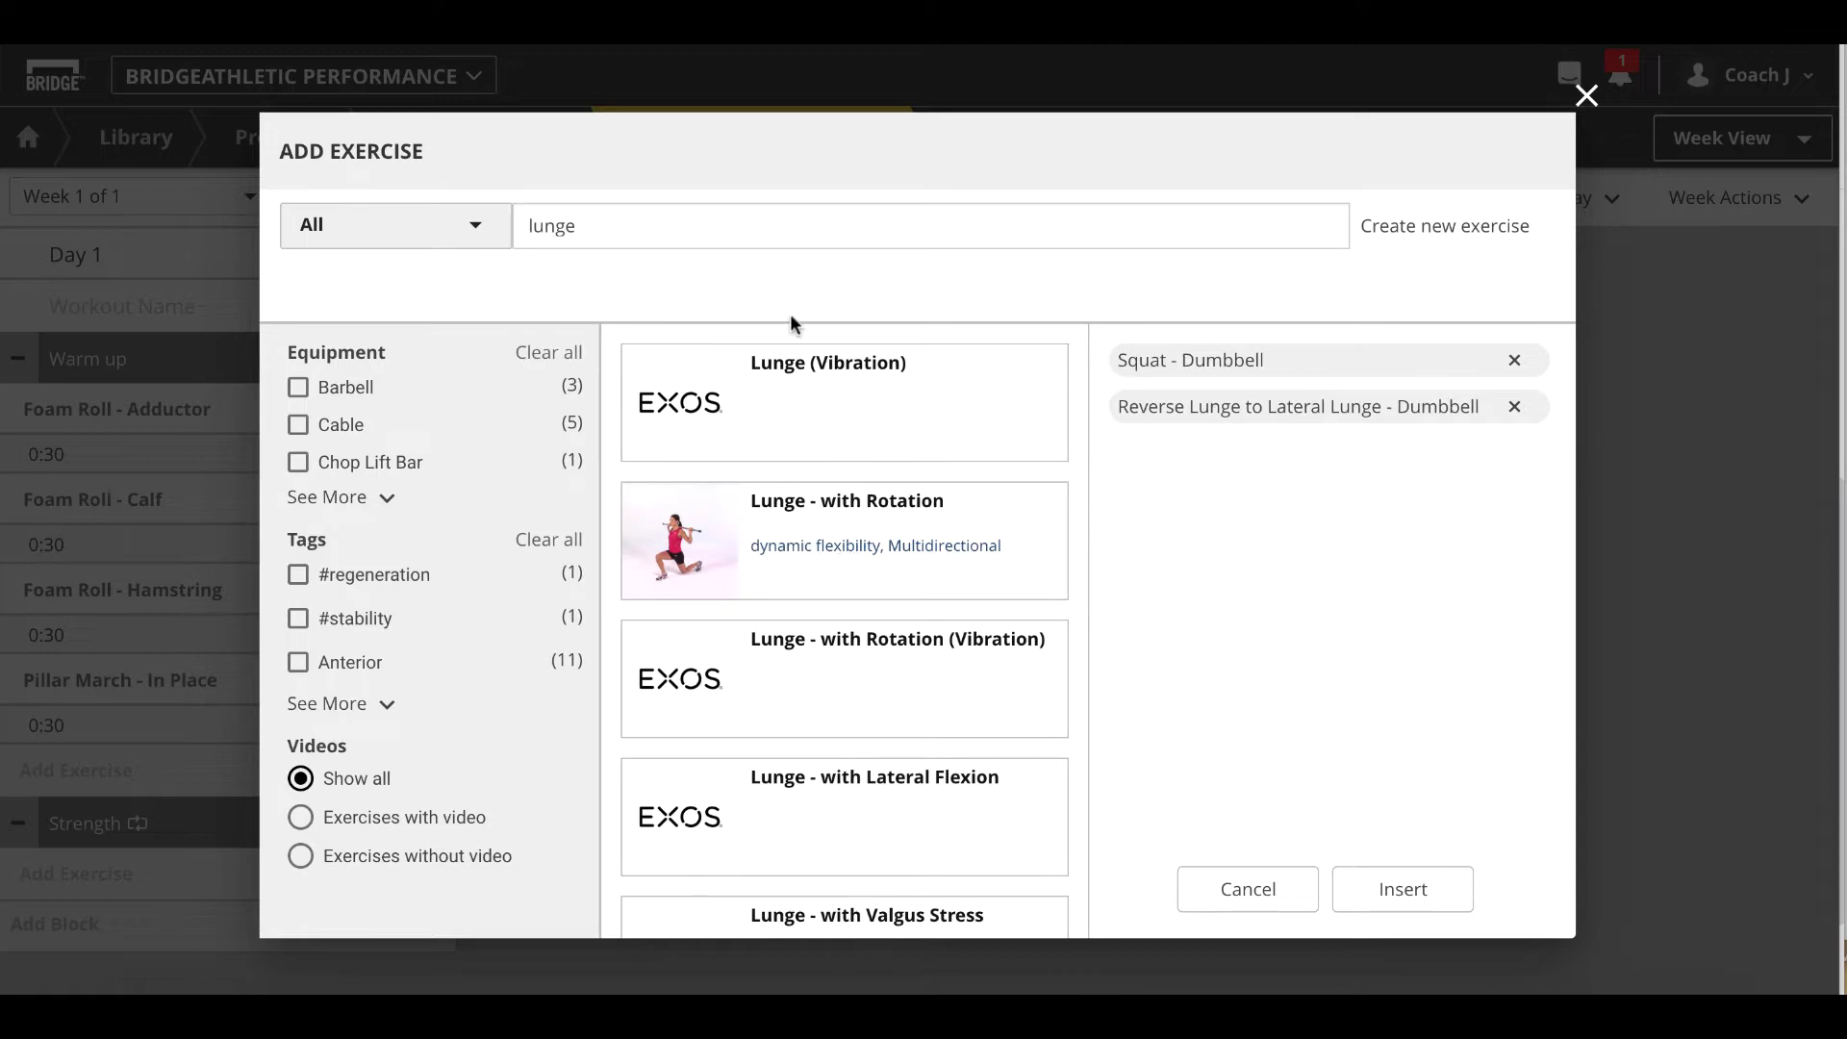
{"action": "left_click", "coordinate": [736, 217]}
{"action": "type", "text": "dead"}
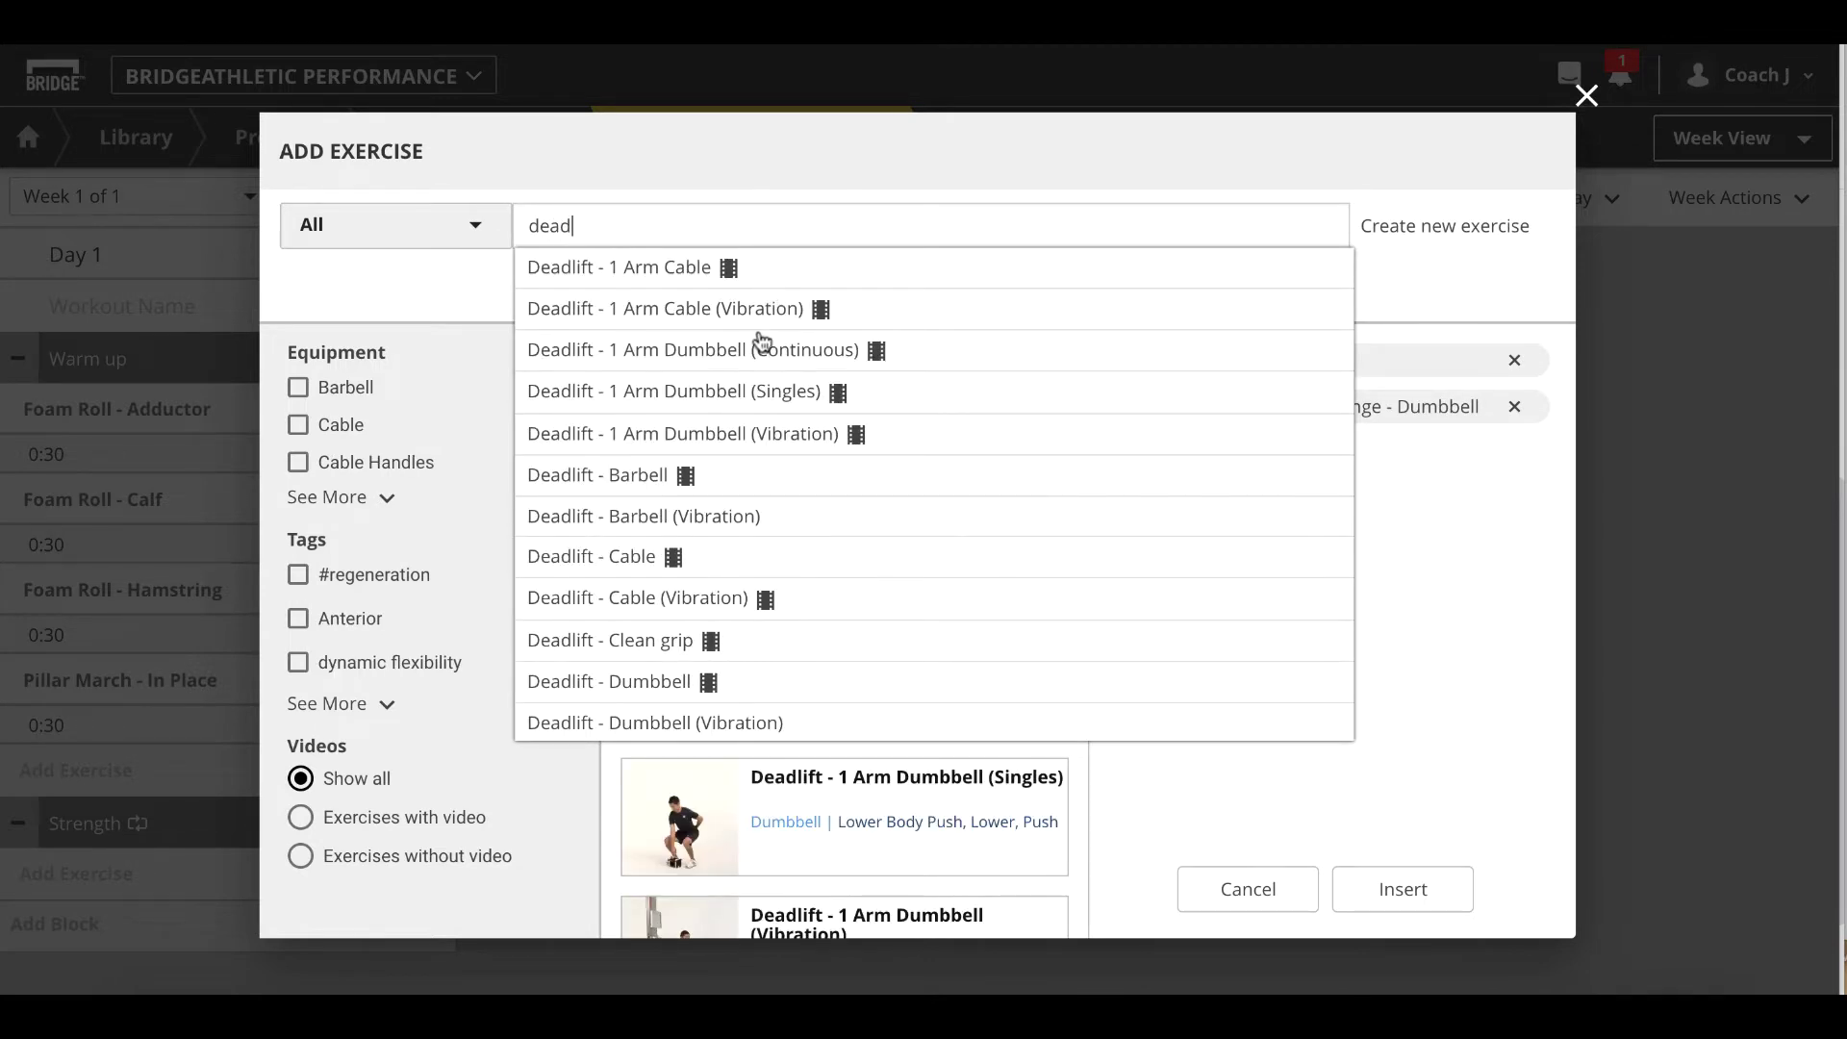
{"action": "left_click", "coordinate": [722, 392]}
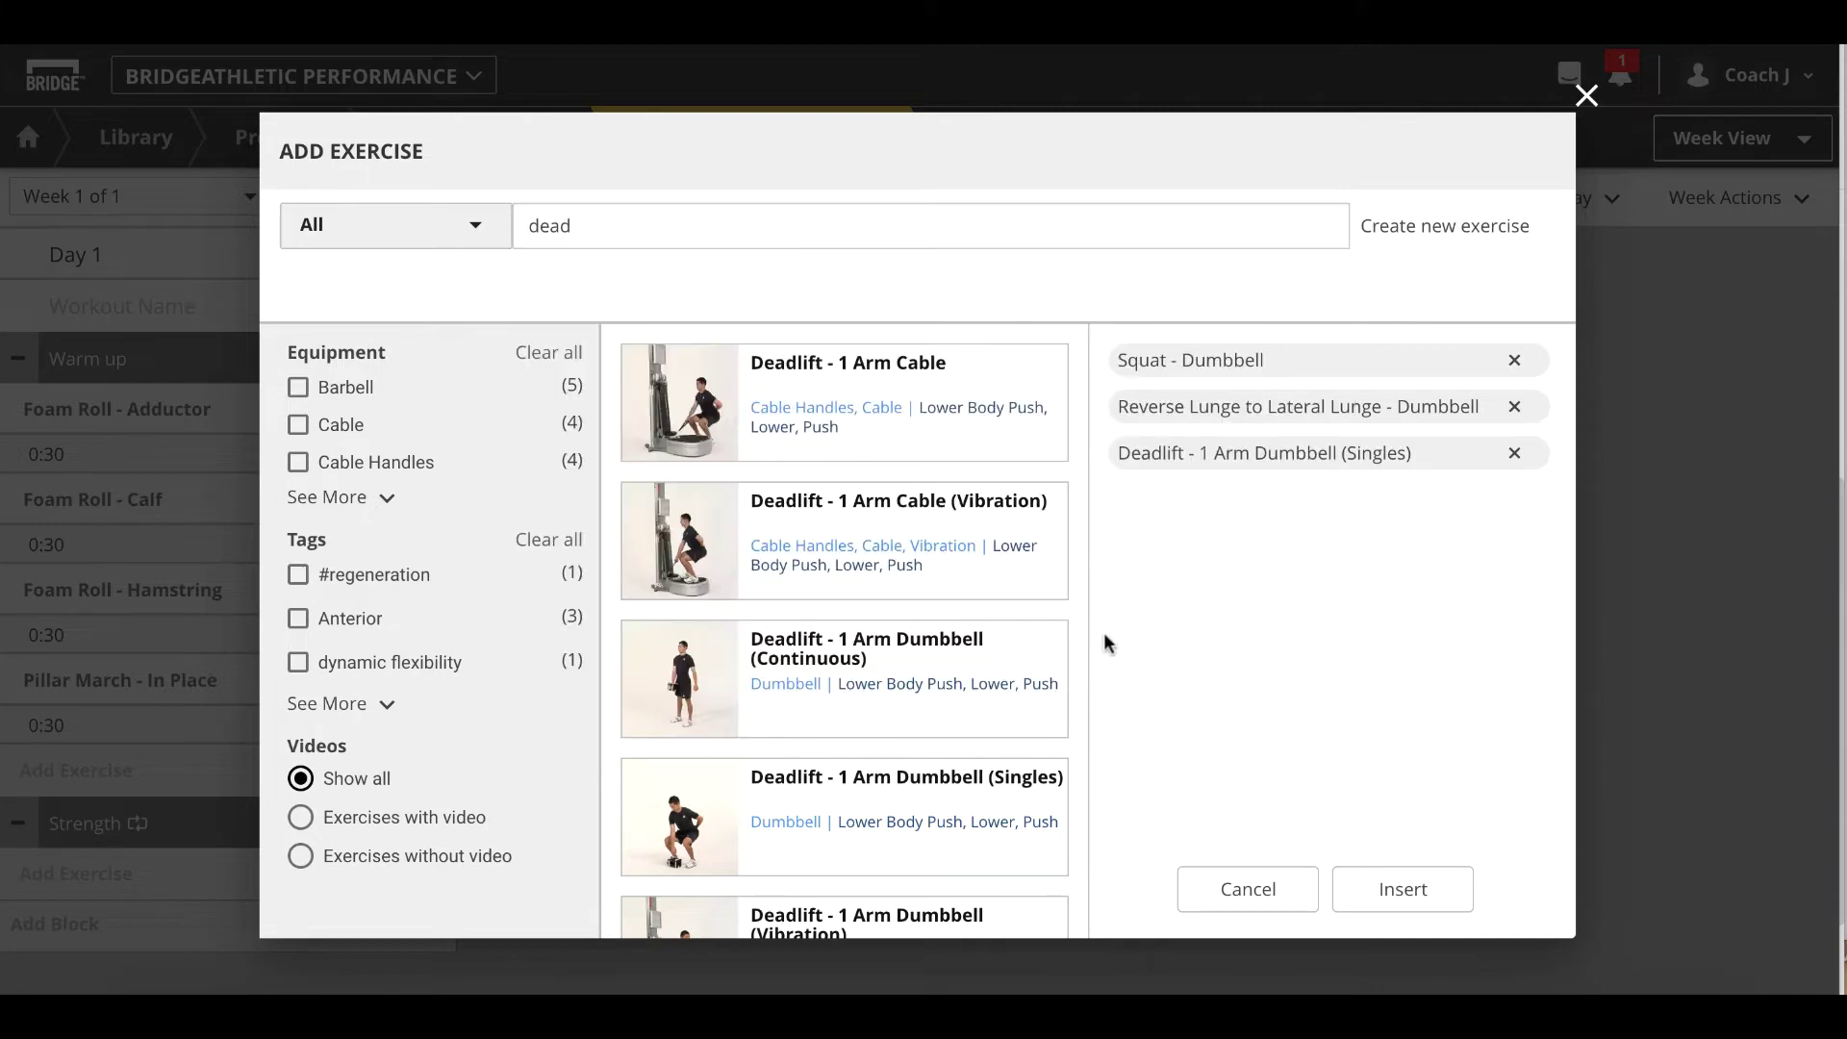
{"action": "left_click", "coordinate": [1378, 885]}
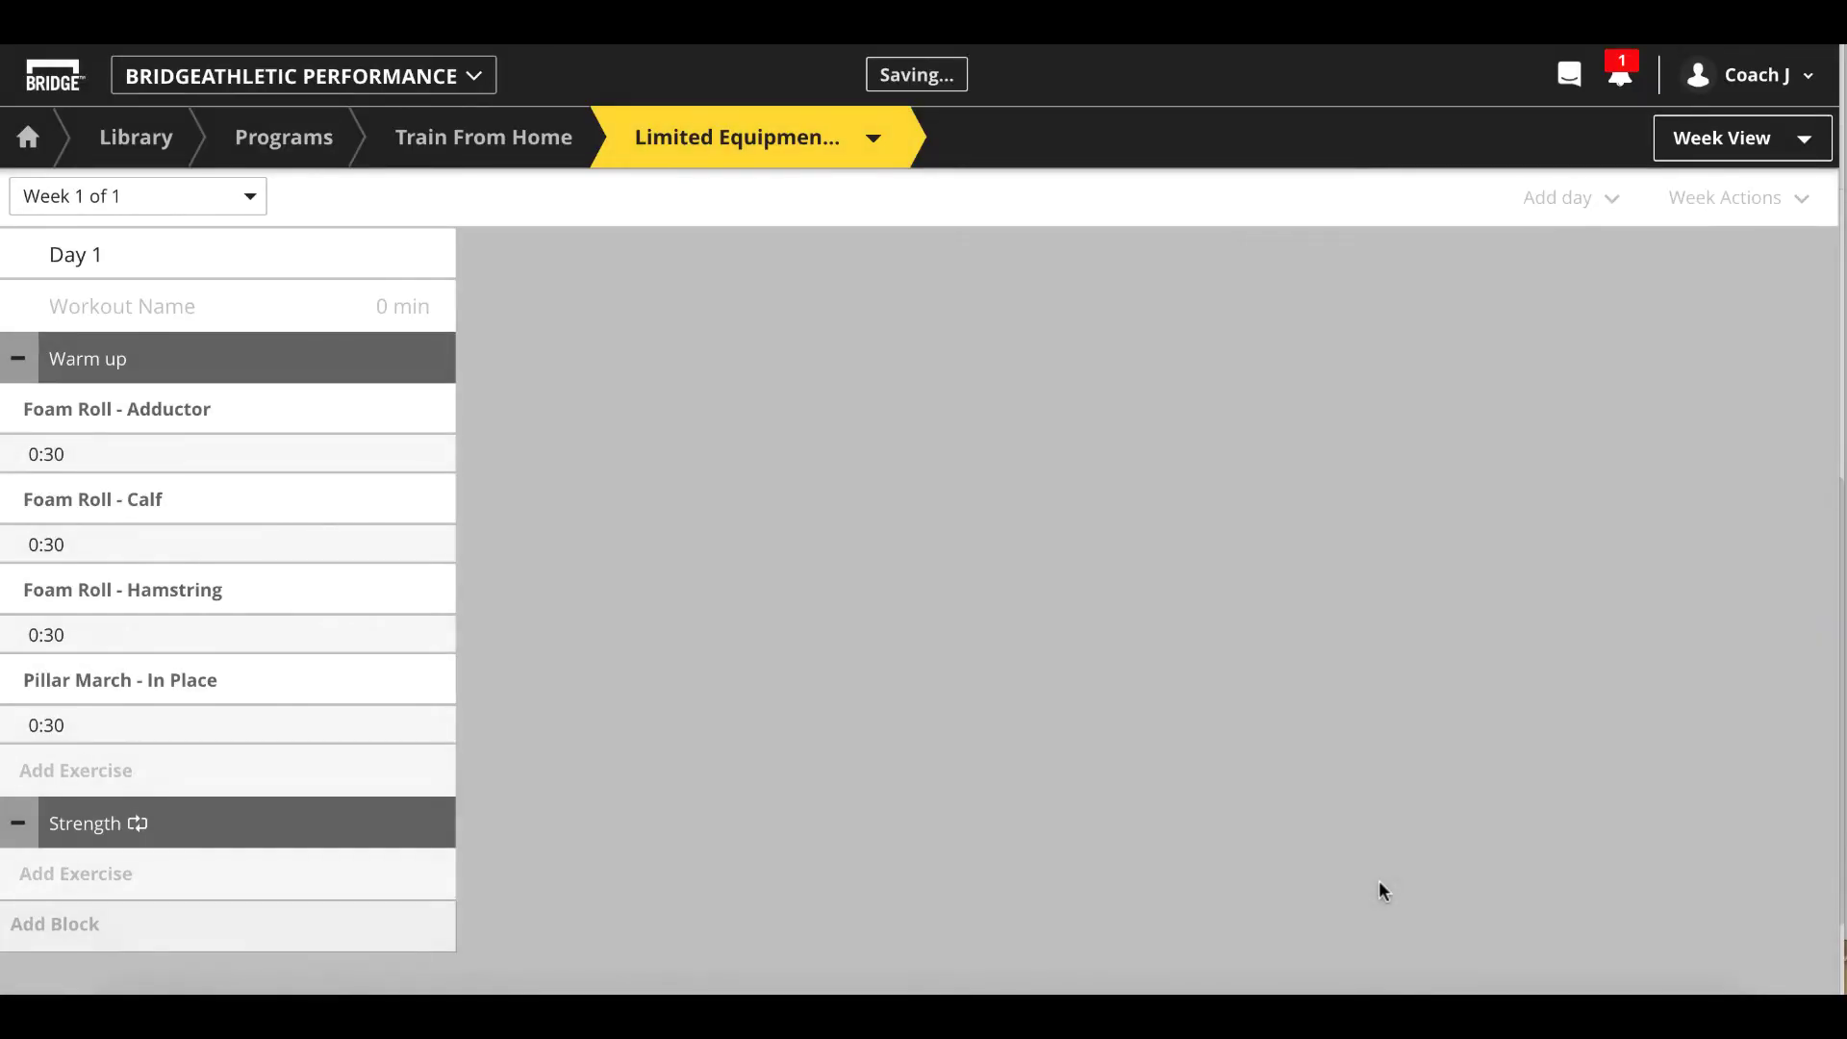
- Set the Squat - Dumbbell workset's time to 00:45 and clone it to make four worksets
{"action": "left_click", "coordinate": [182, 651]}
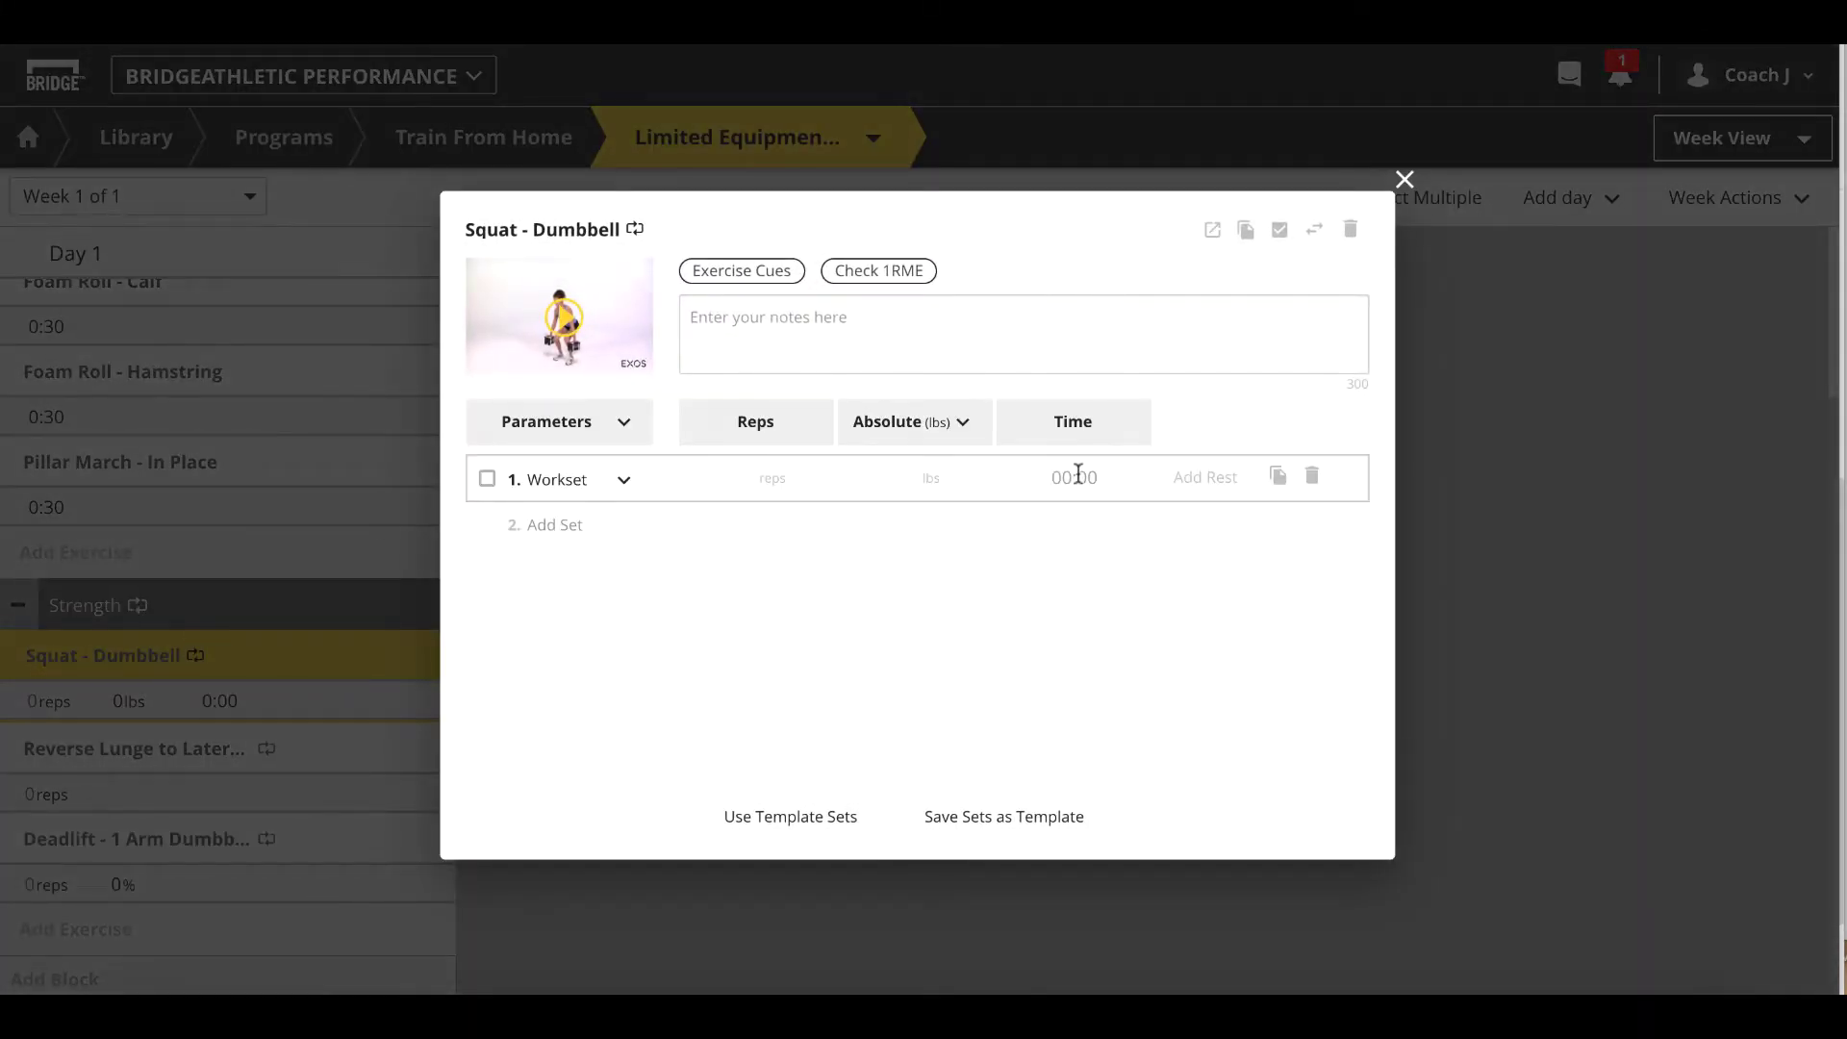
{"action": "left_click", "coordinate": [1090, 484]}
{"action": "type", "text": "45"}
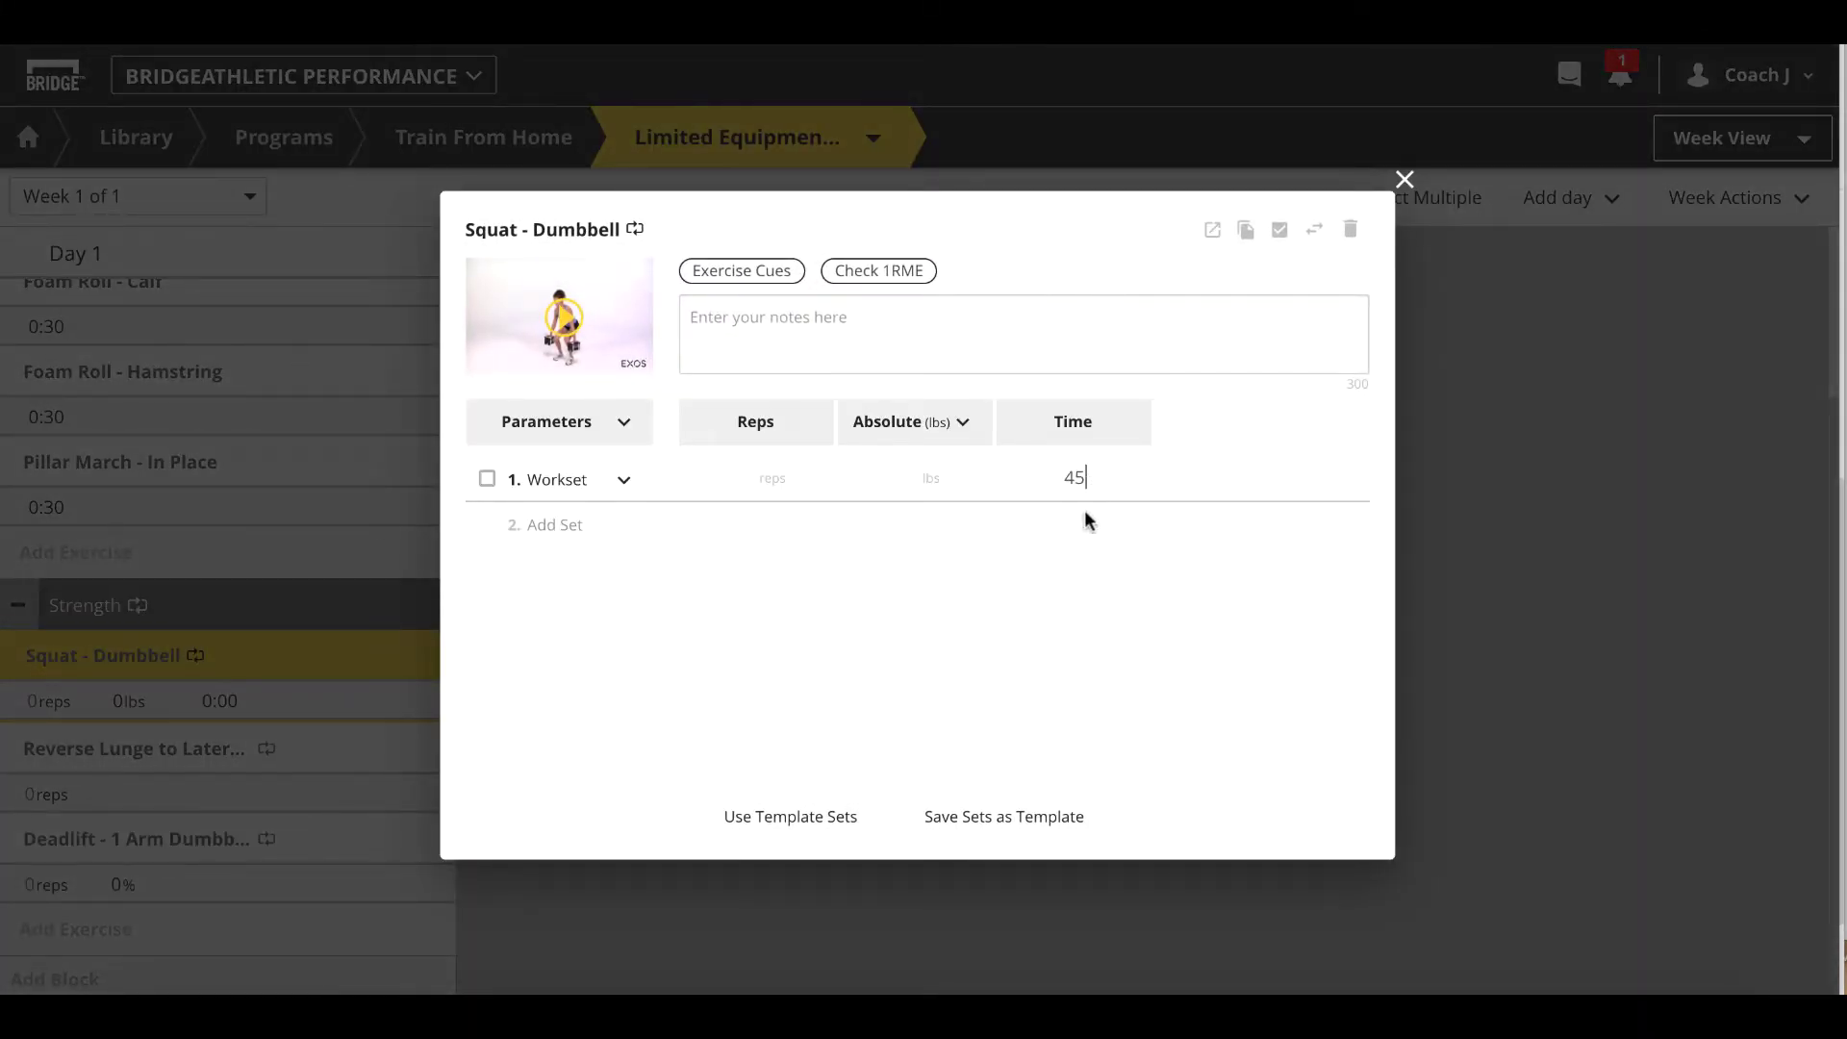
{"action": "left_click", "coordinate": [1066, 627]}
{"action": "left_click", "coordinate": [1278, 476]}
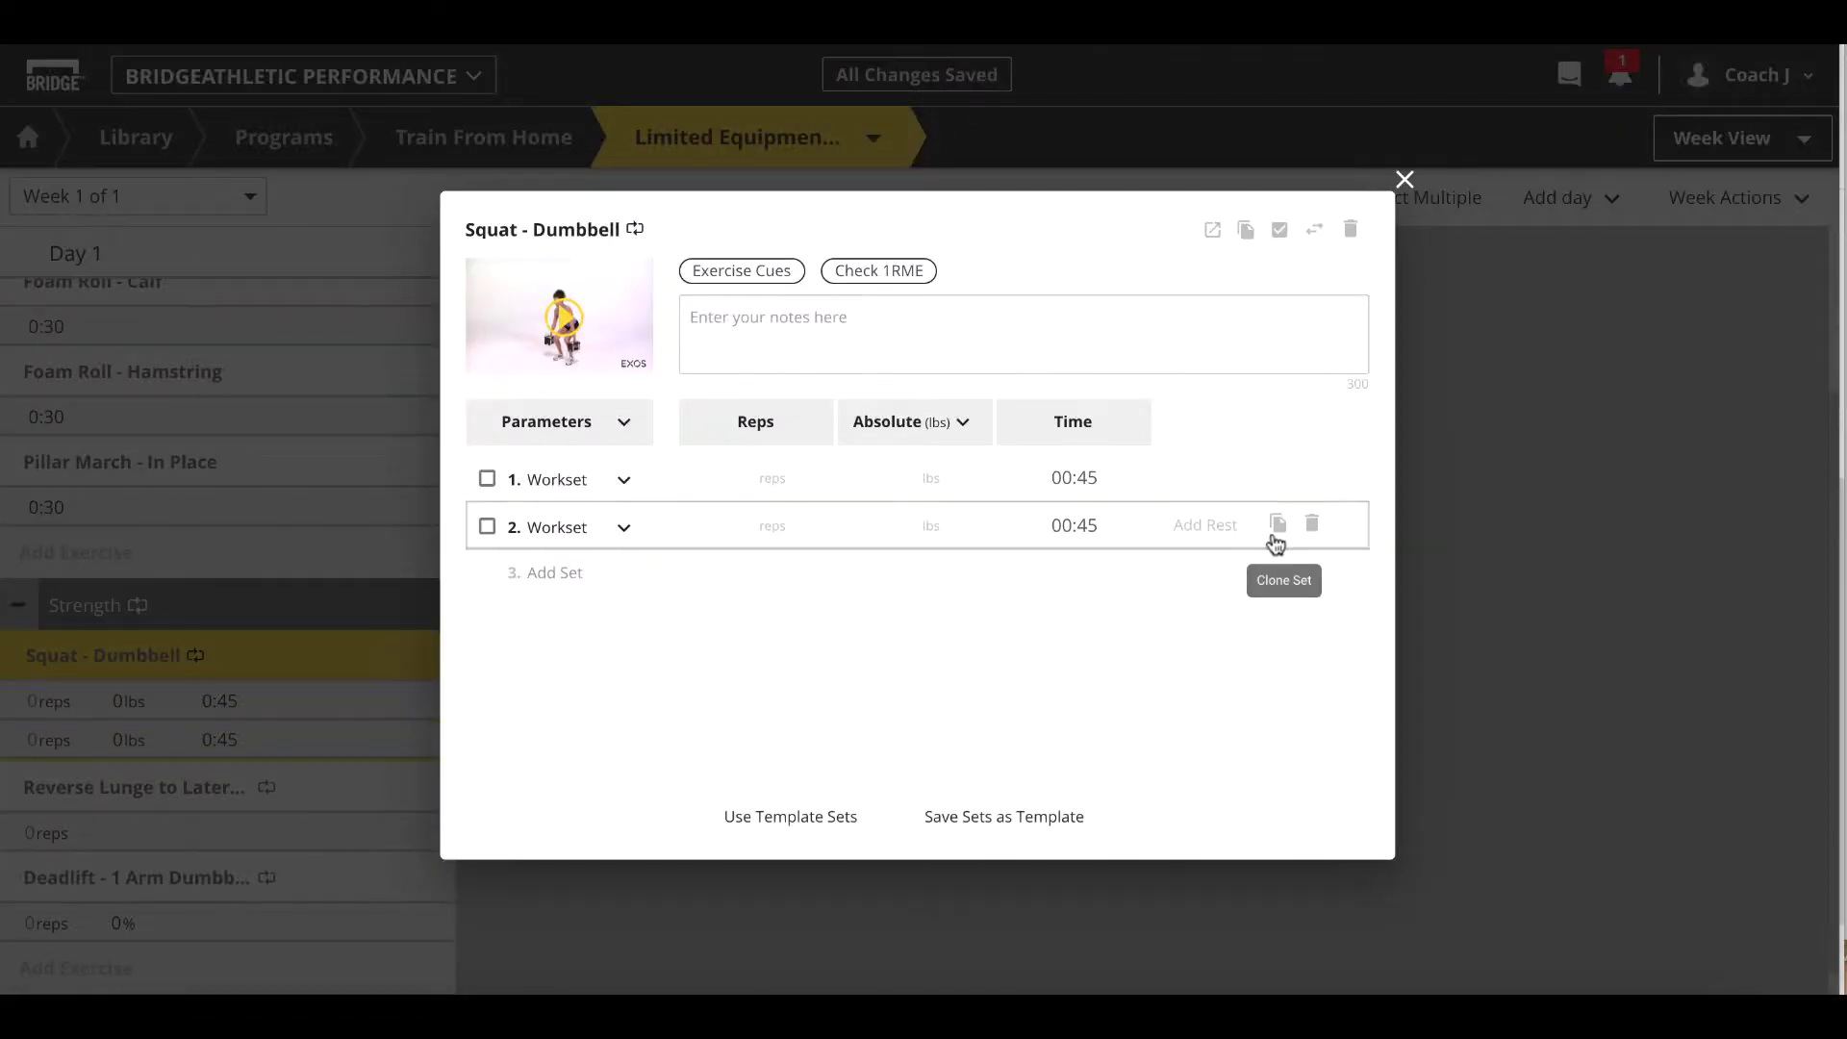
{"action": "left_click", "coordinate": [1277, 524]}
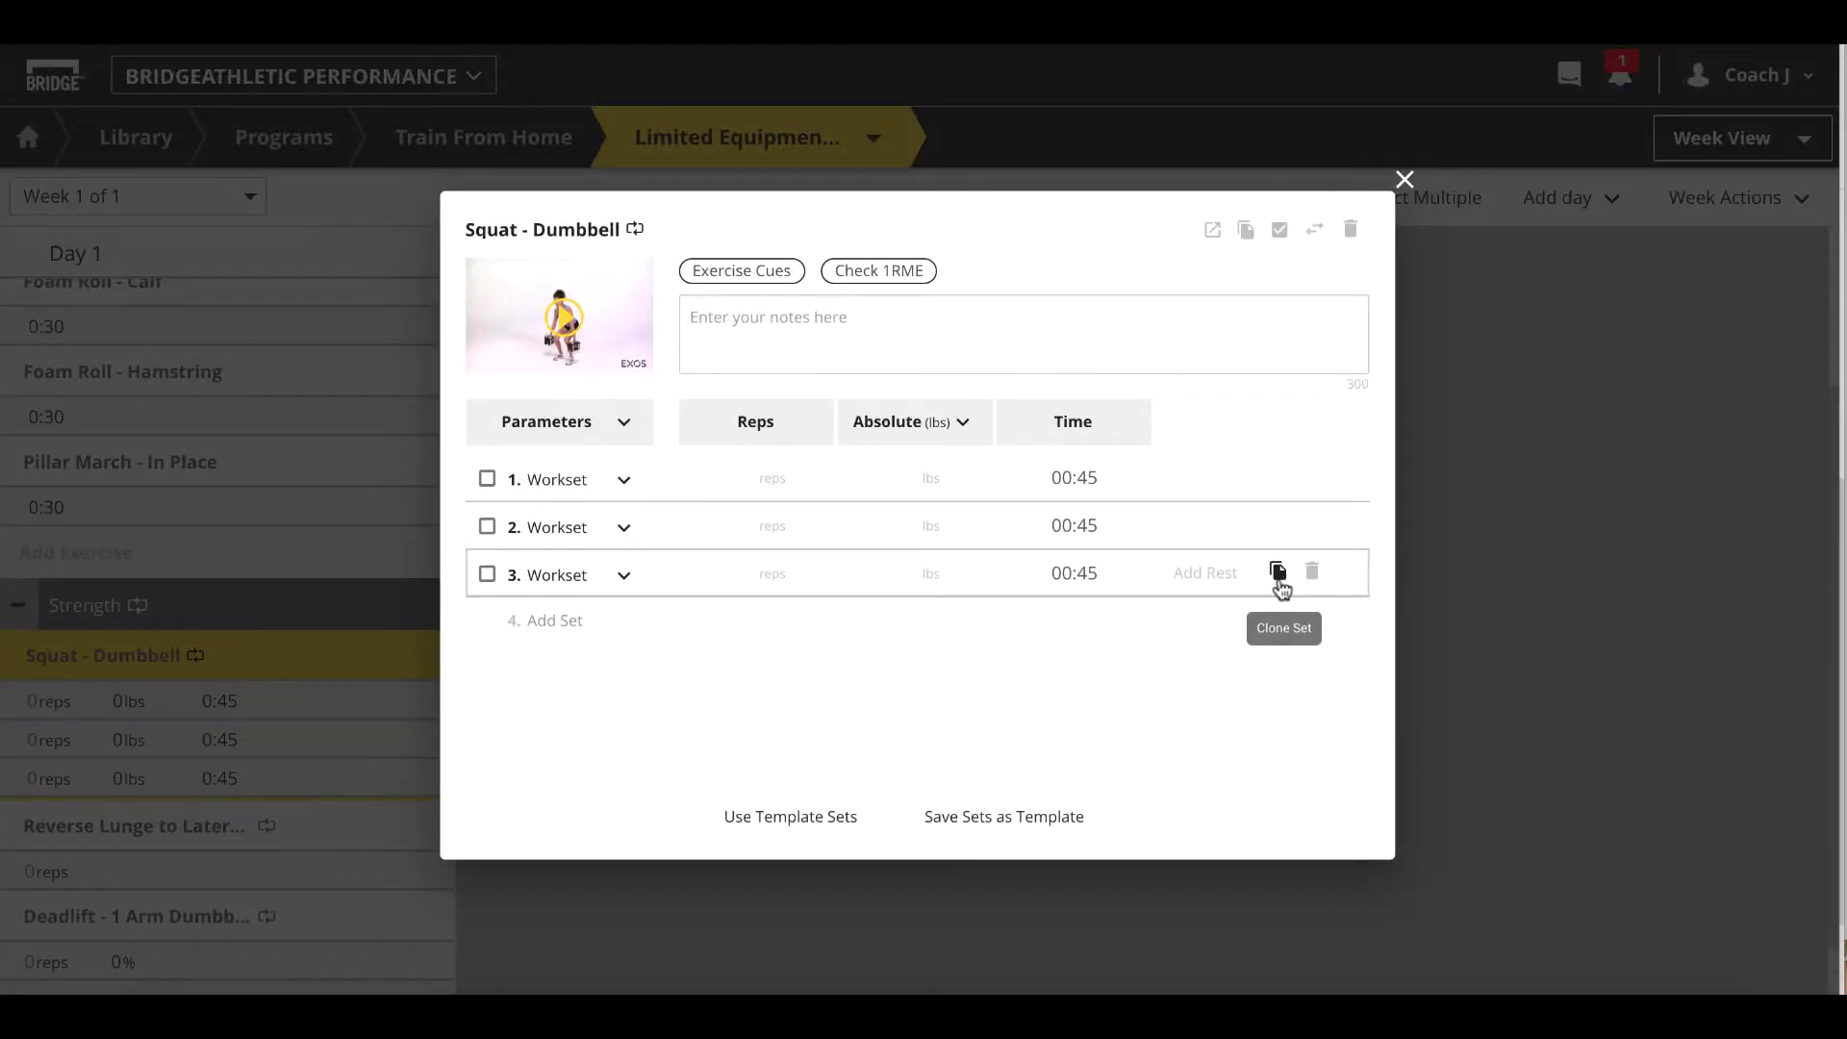
{"action": "left_click", "coordinate": [1278, 571]}
- Add the note "Enter in reps completed in this time. Enter weight used" to the Squat - Dumbbell exercise
{"action": "left_click", "coordinate": [731, 318]}
{"action": "type", "text": "Enter in reps completed in this"}
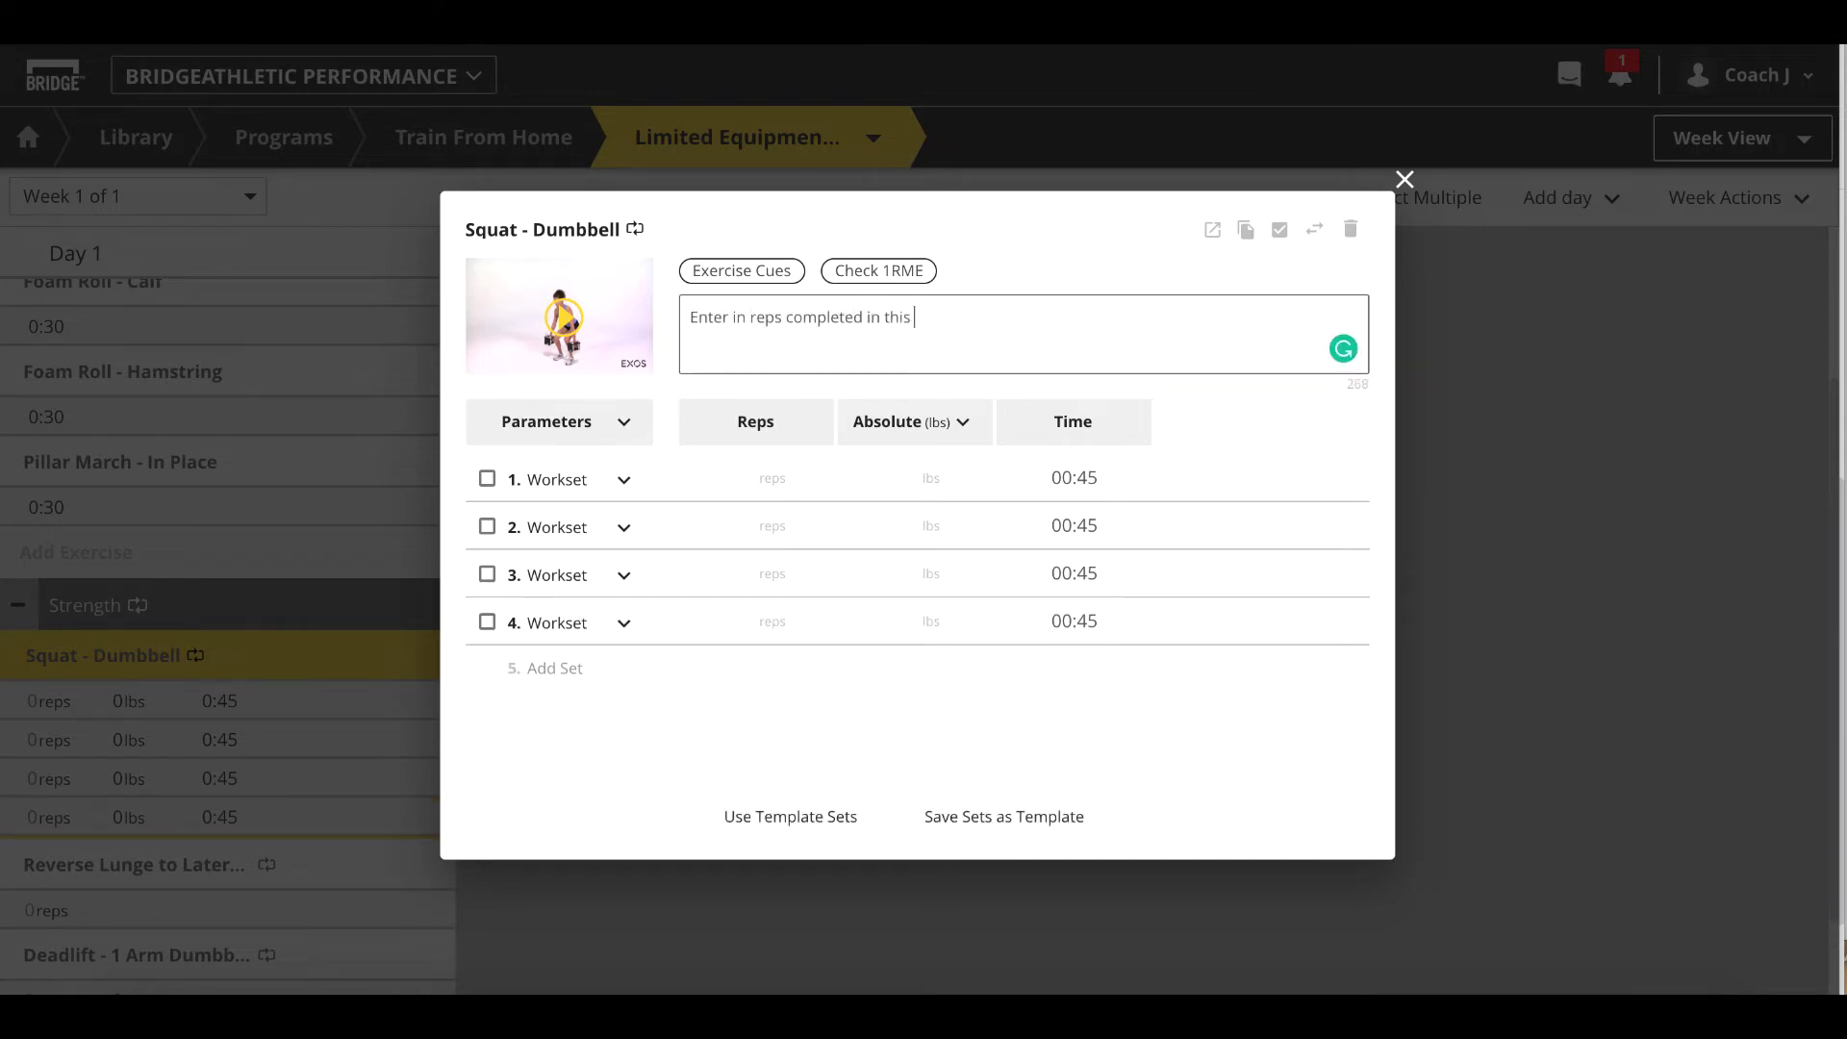
{"action": "type", "text": "Enter weight used"}
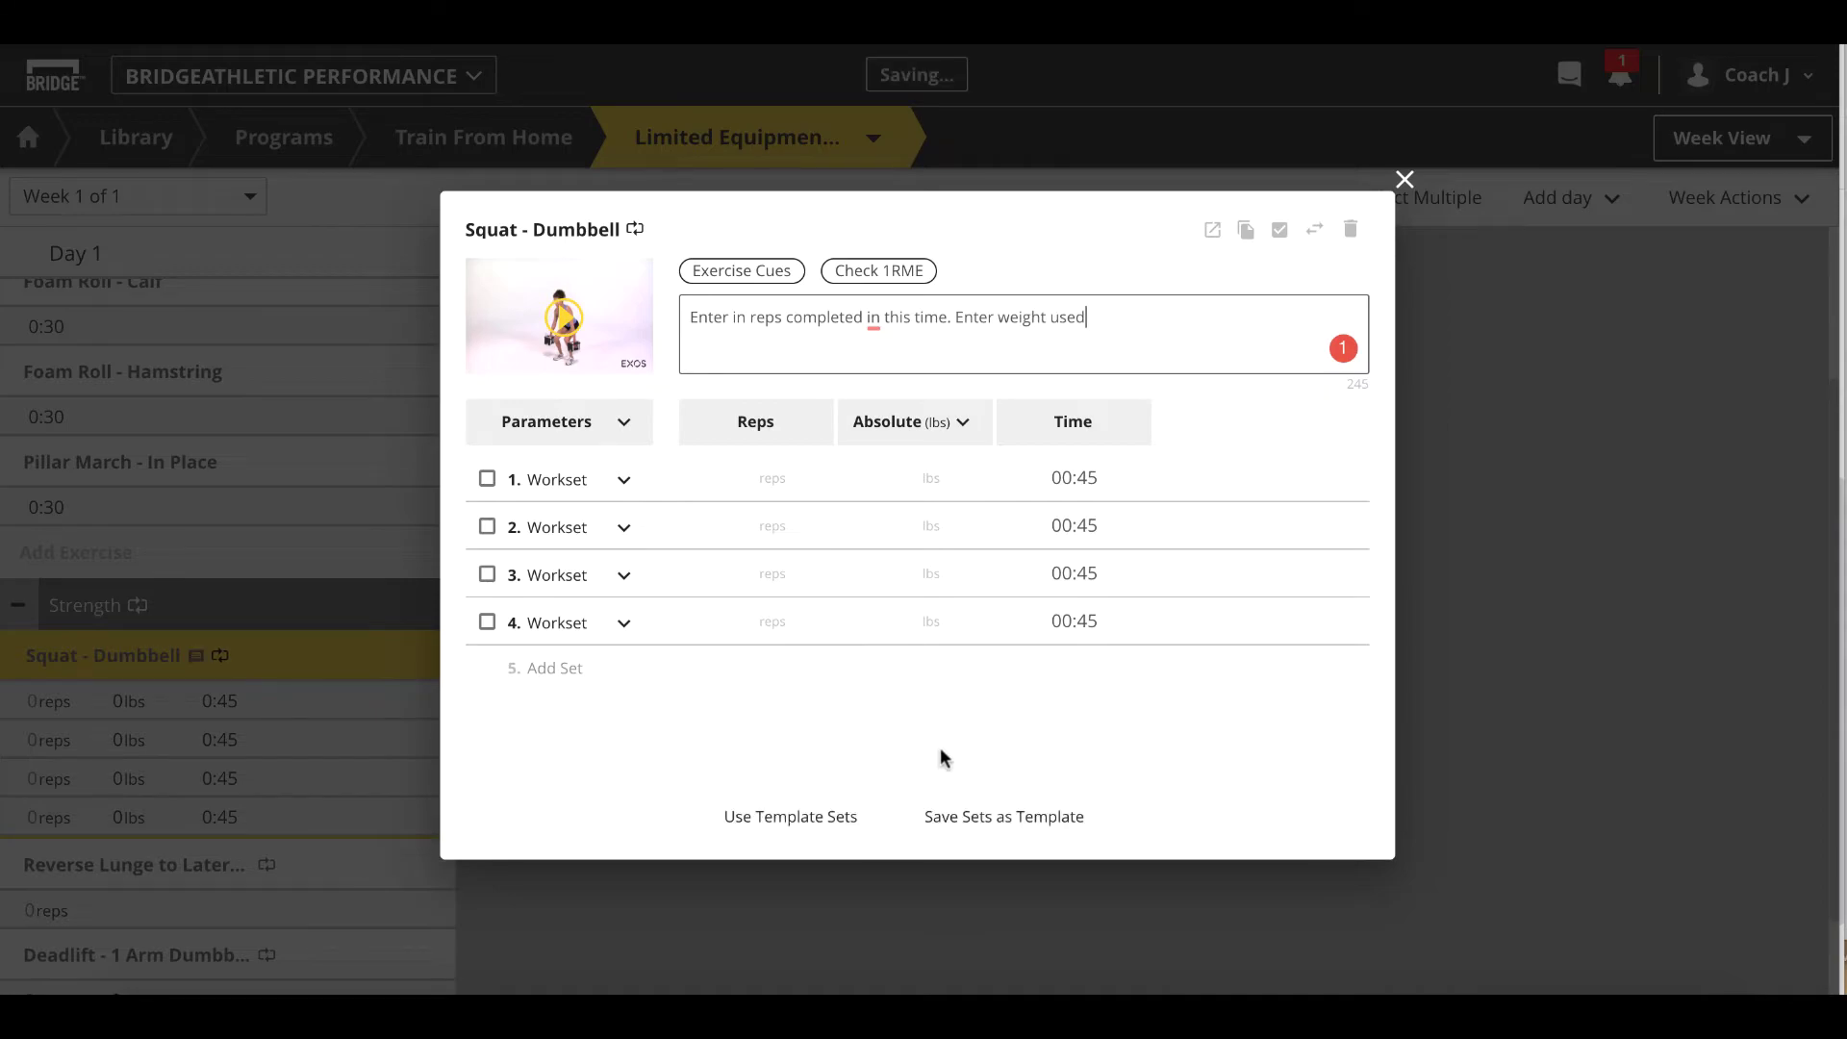
- Save the Squat - Dumbbell sets as a template named "Time based - 45 seconds" and close the exercise
{"action": "left_click", "coordinate": [965, 817]}
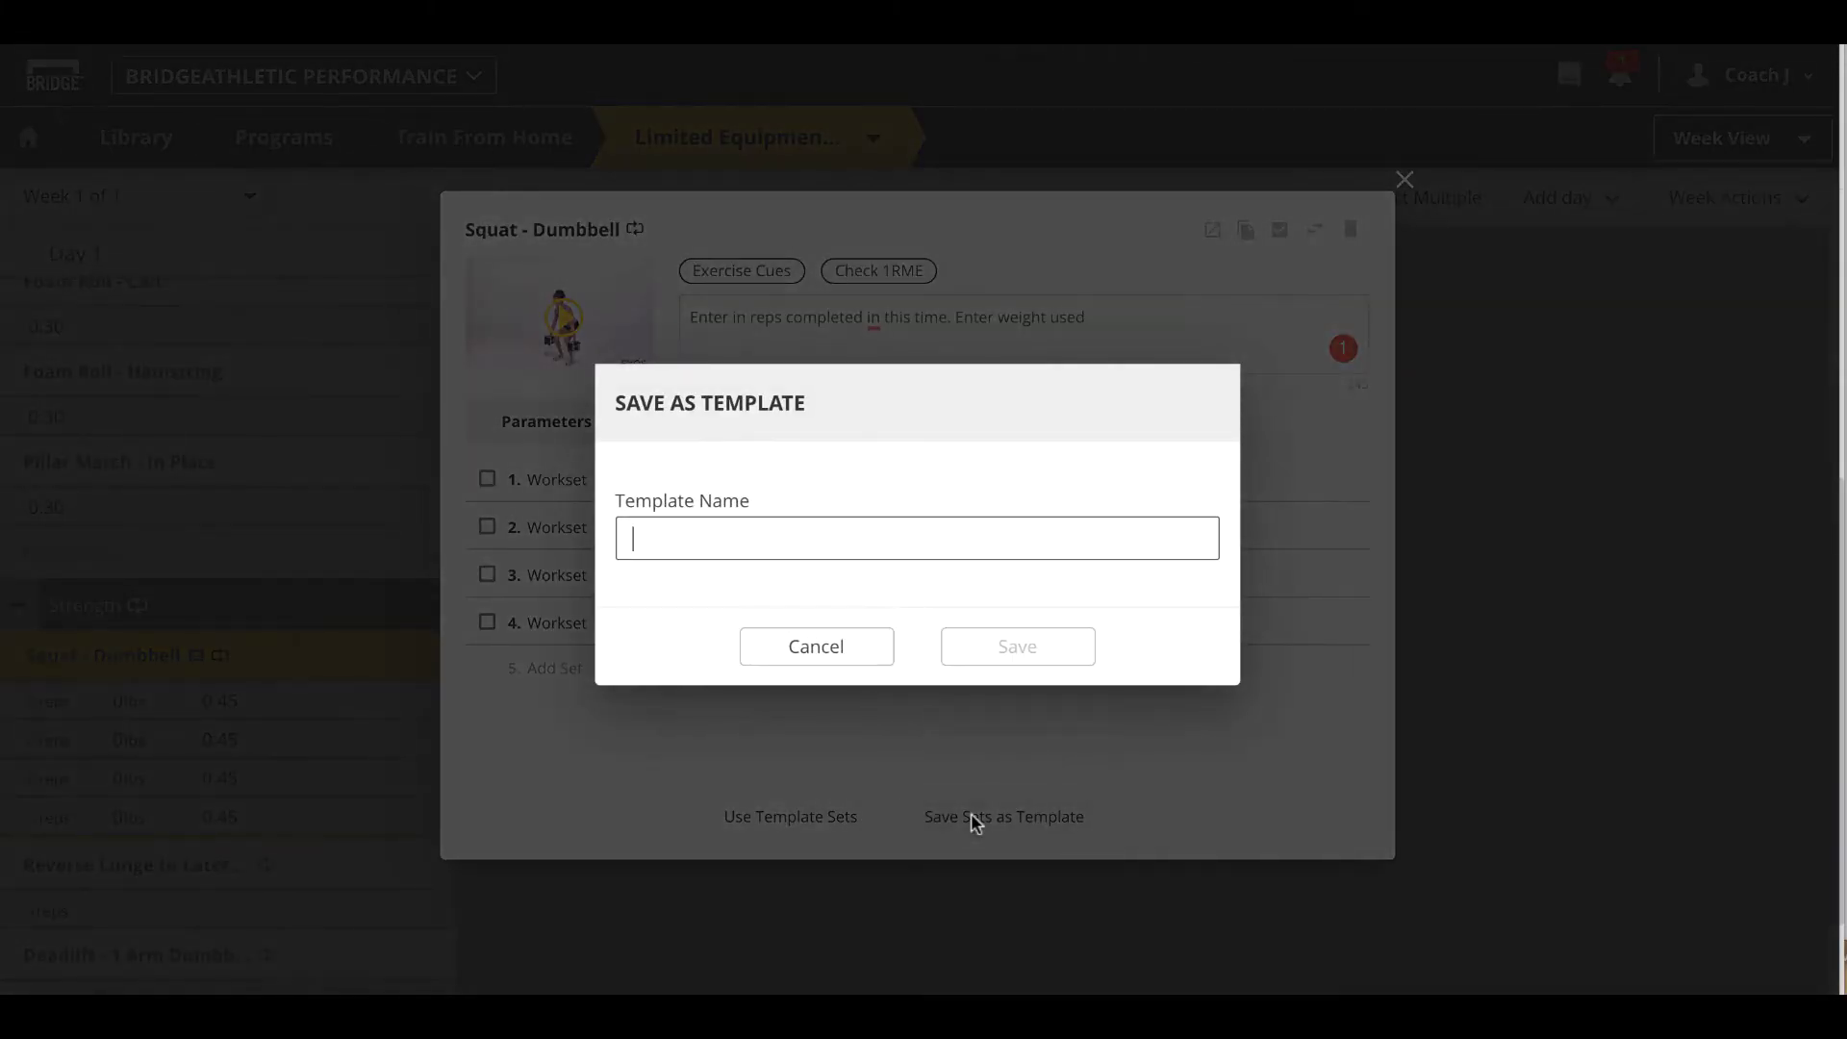
{"action": "type", "text": "Time based - 45 seco"}
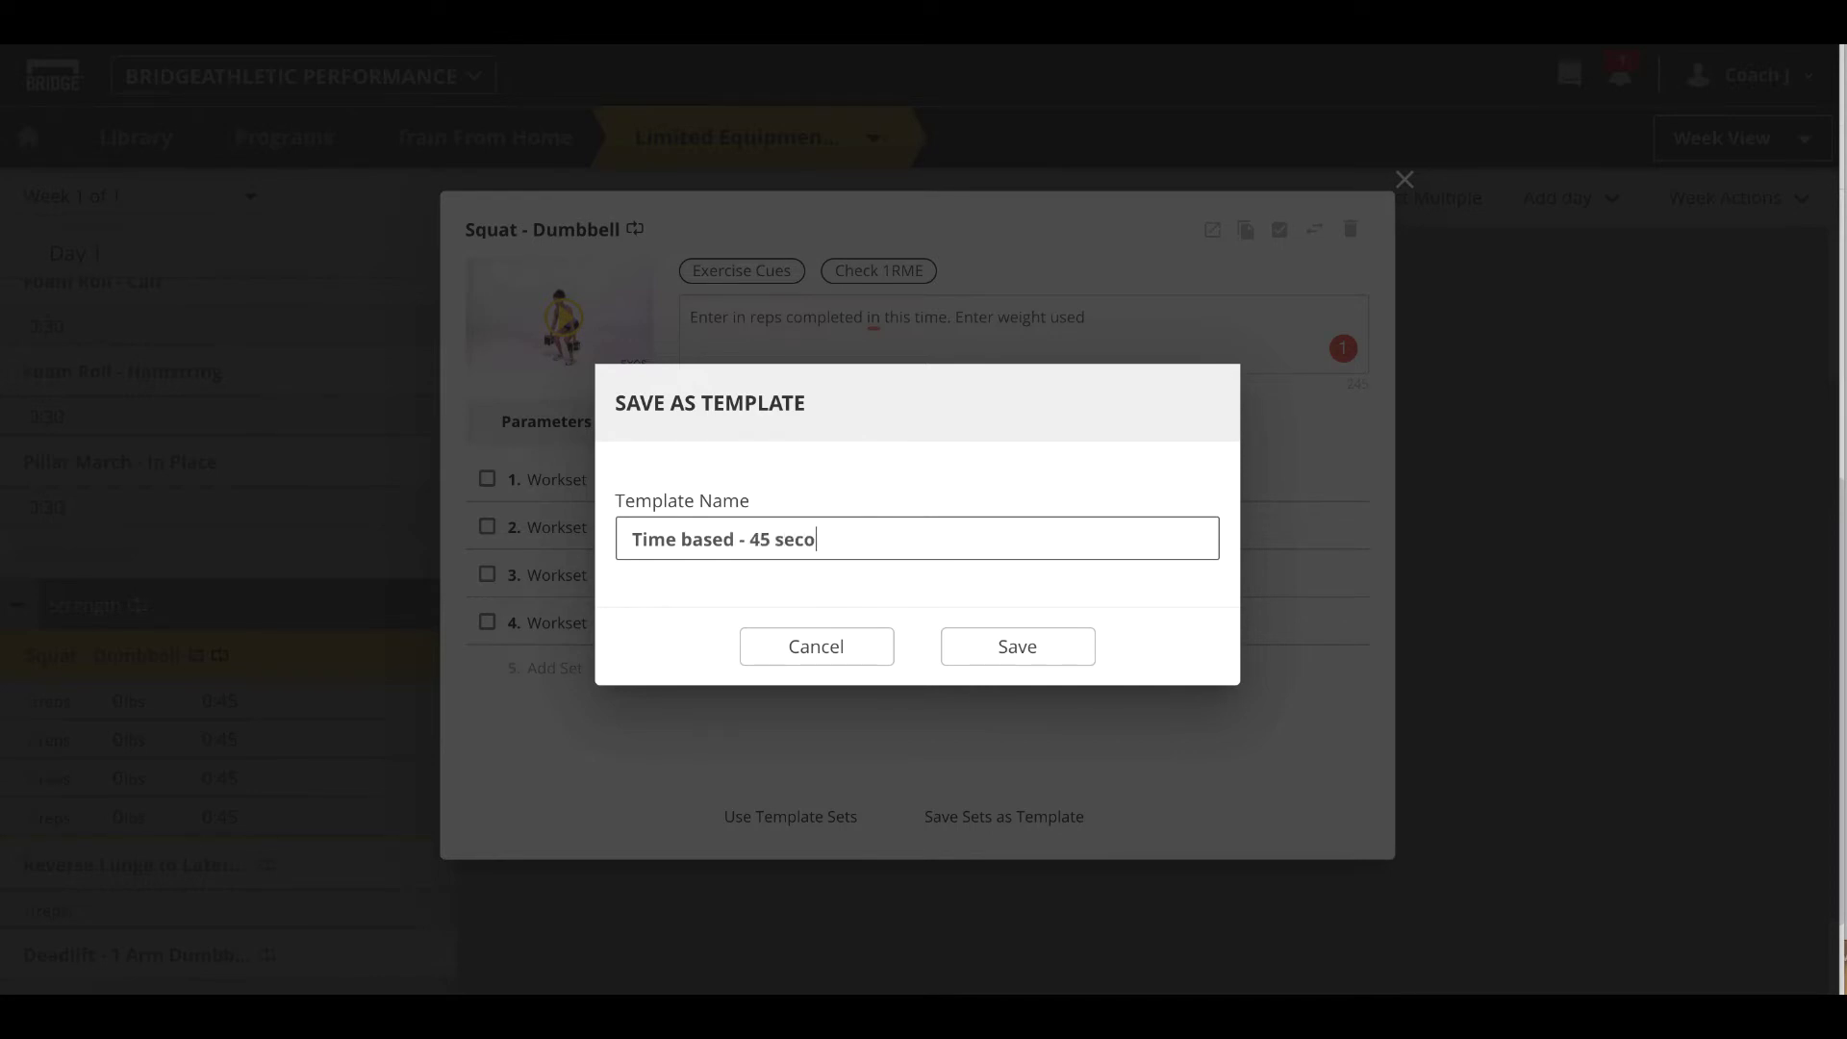
{"action": "type", "text": "nds"}
{"action": "left_click", "coordinate": [1012, 642]}
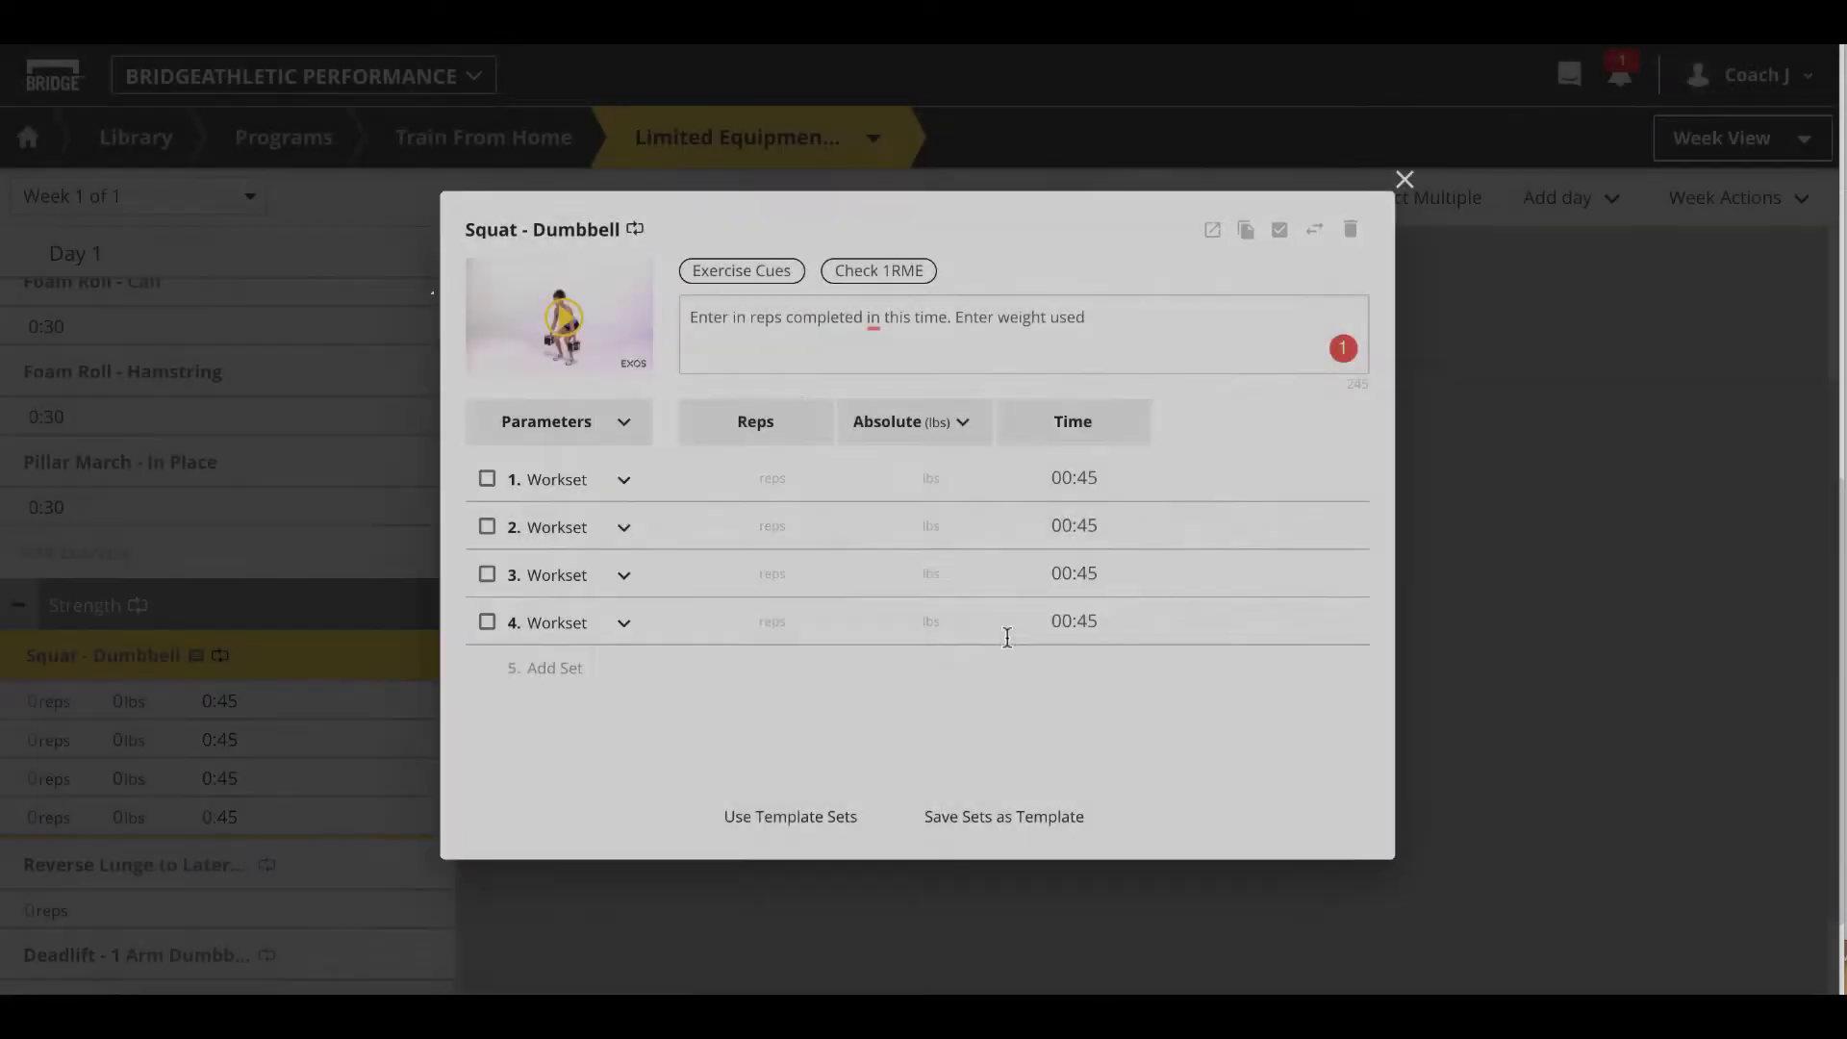
{"action": "left_click", "coordinate": [919, 634]}
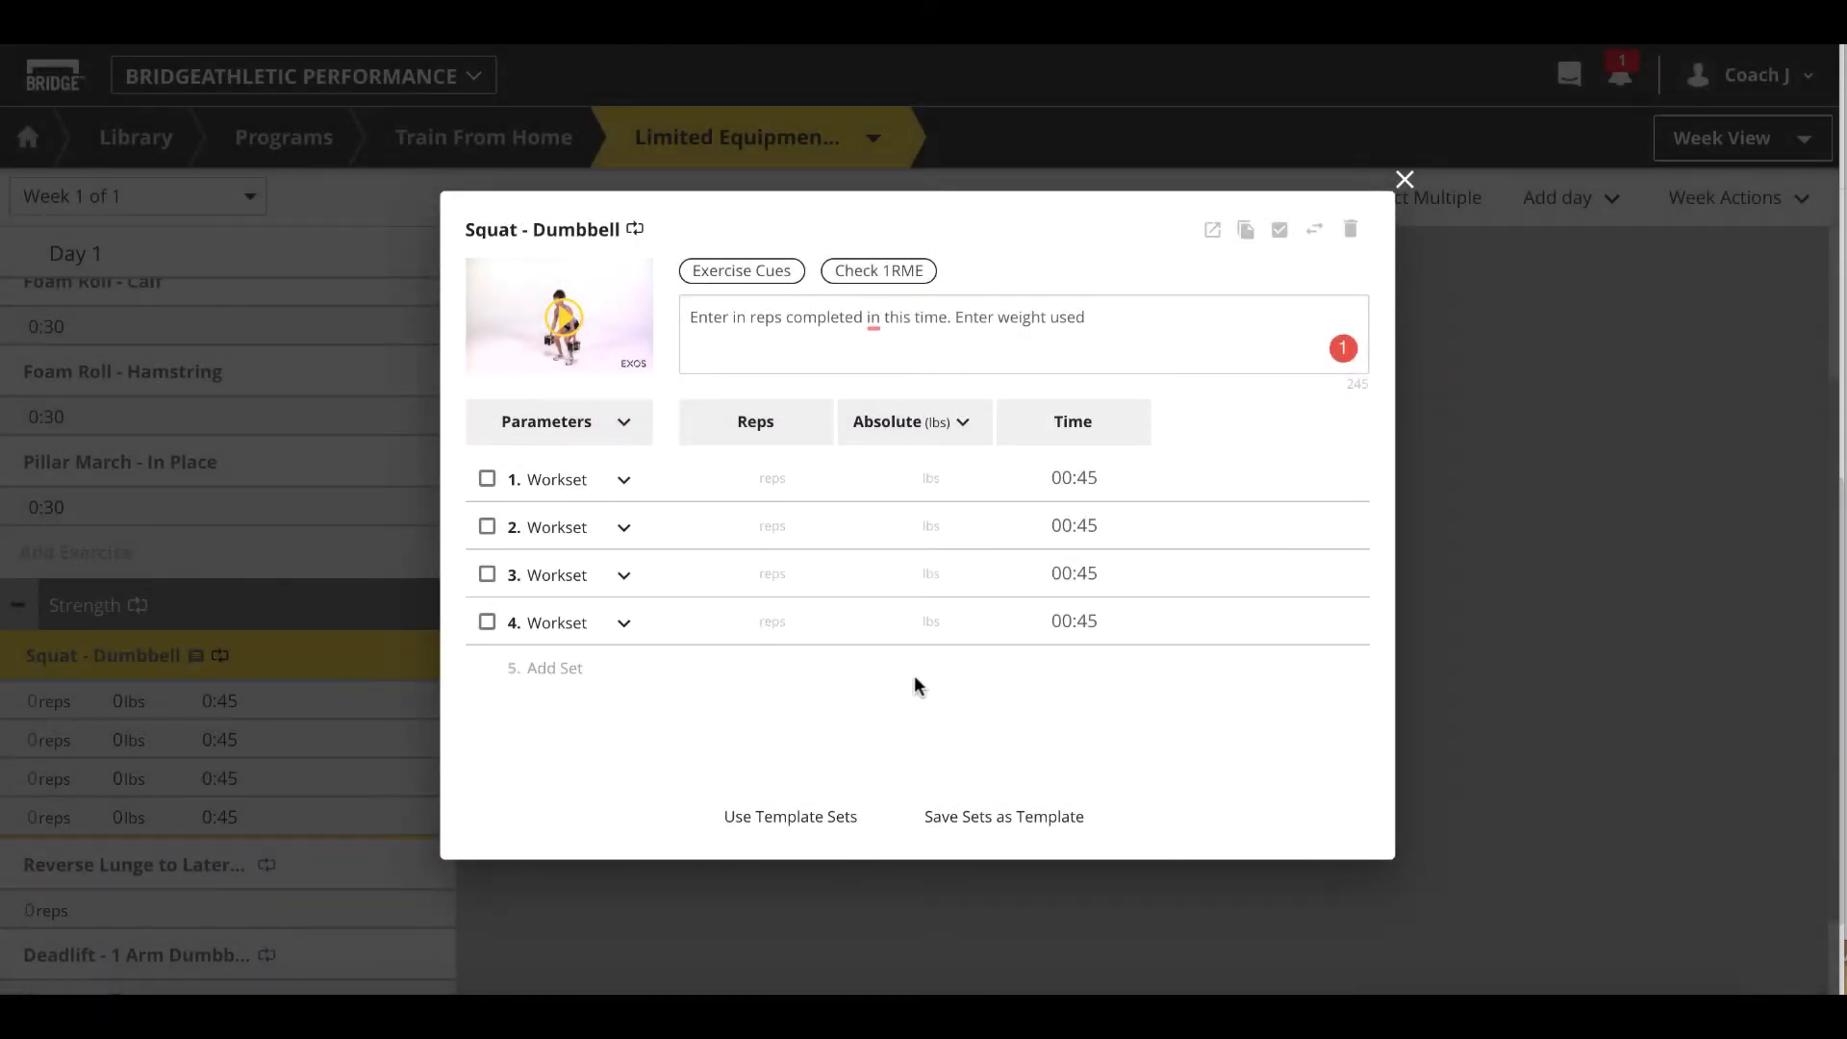
{"action": "left_click", "coordinate": [1405, 179]}
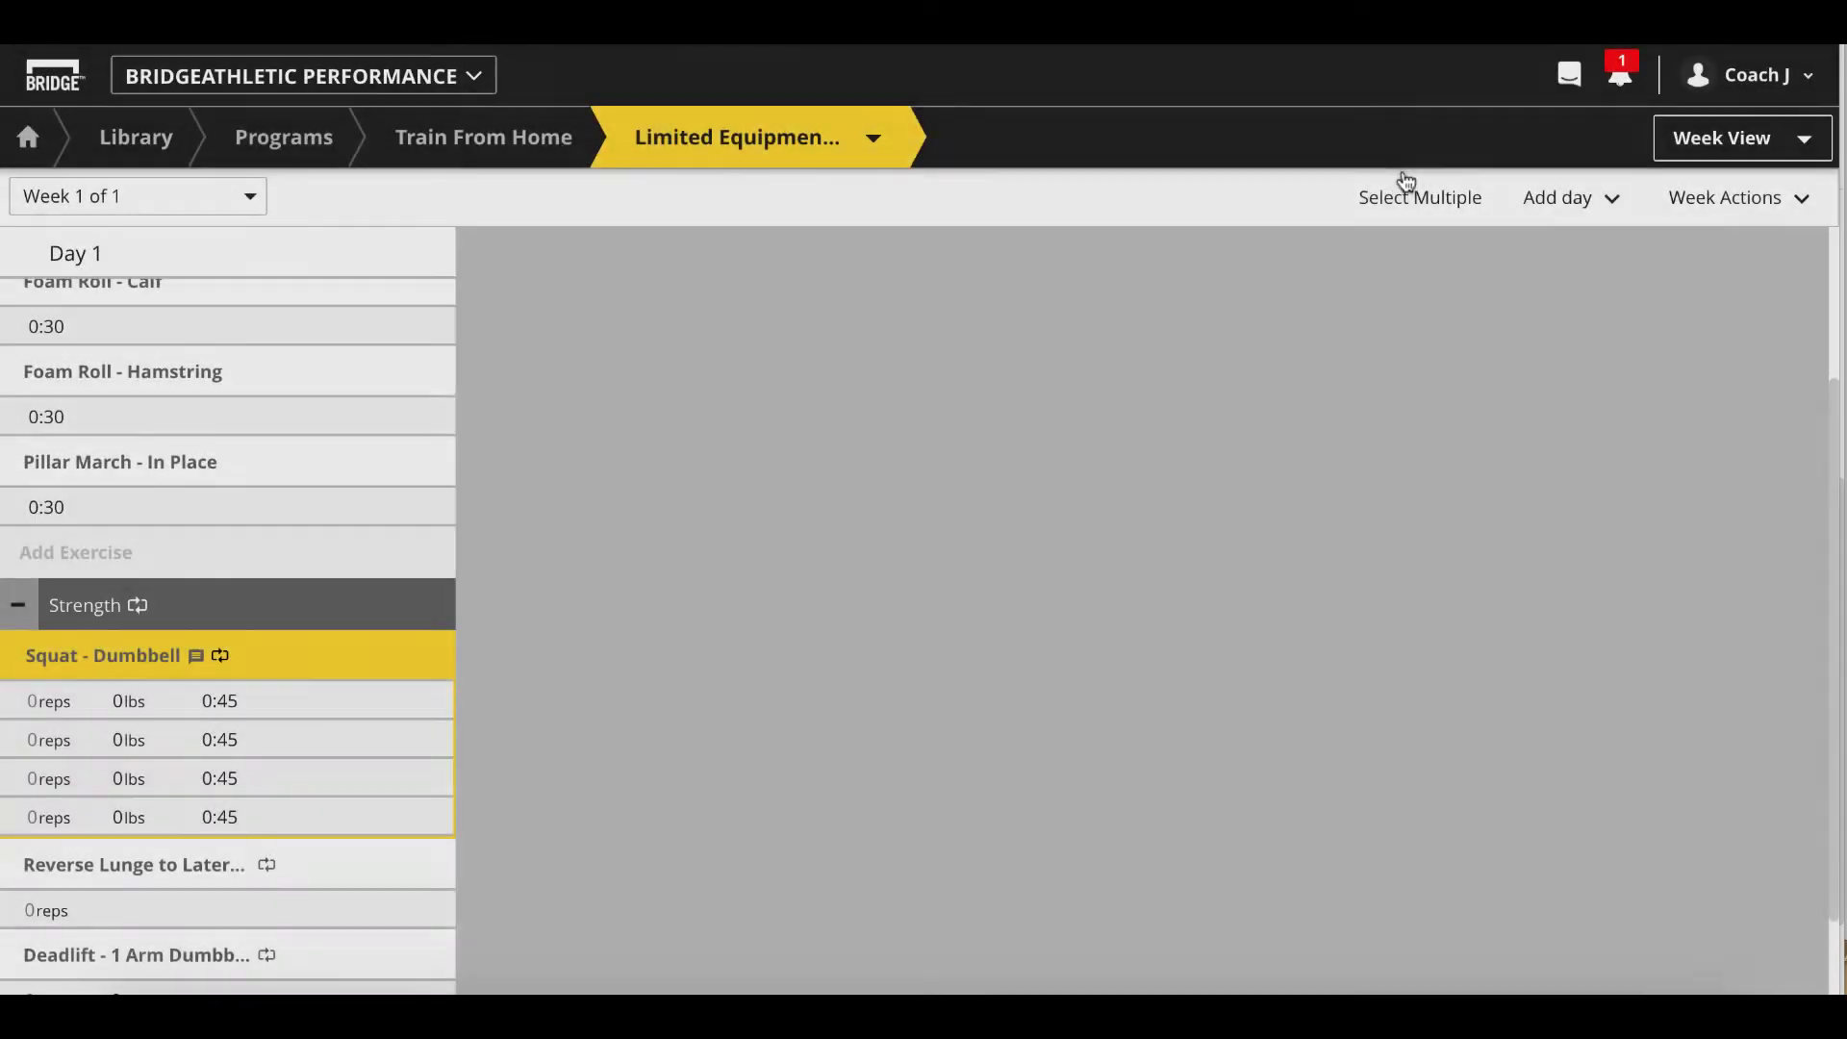
- Apply the saved "Time based - 45 seconds" template sets to Reverse Lunge to Lateral Lunge - Dumbbell
{"action": "scroll", "coordinate": [367, 805], "scroll_direction": "down", "scroll_amount": 3}
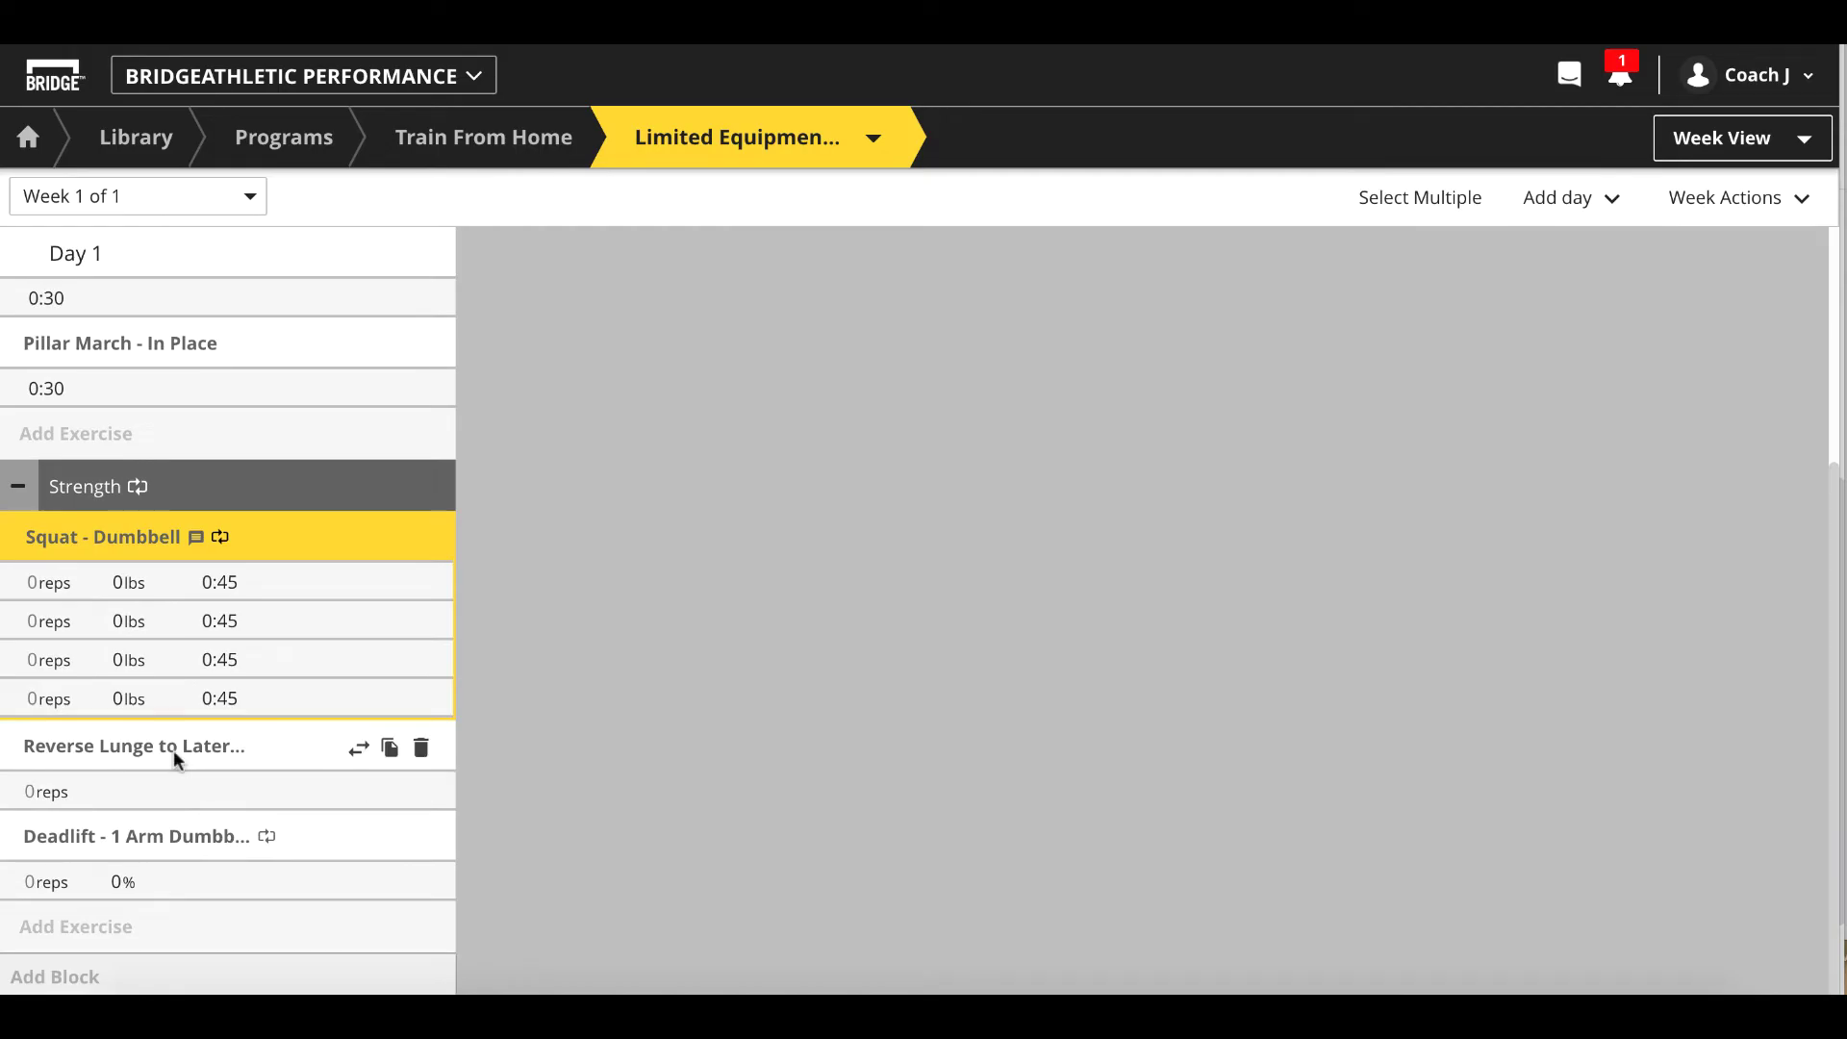
{"action": "left_click", "coordinate": [173, 749]}
{"action": "left_click", "coordinate": [787, 819]}
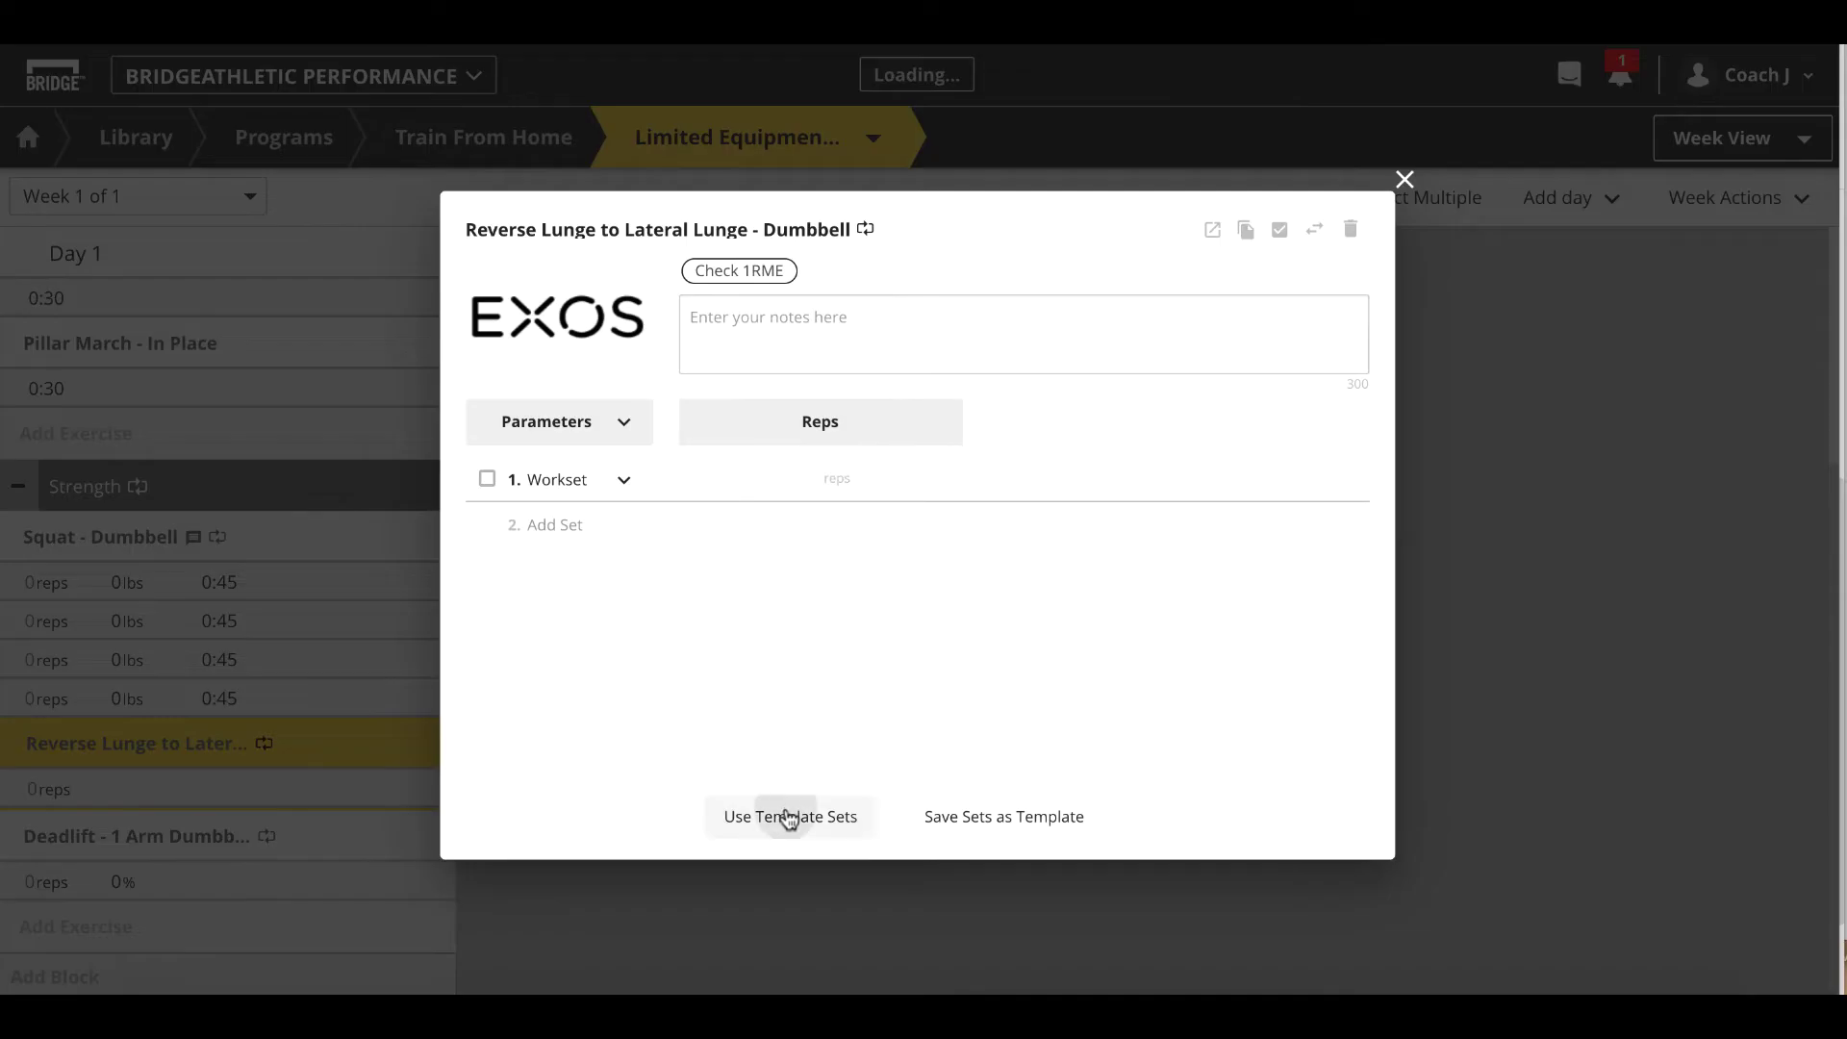
{"action": "left_click", "coordinate": [891, 526]}
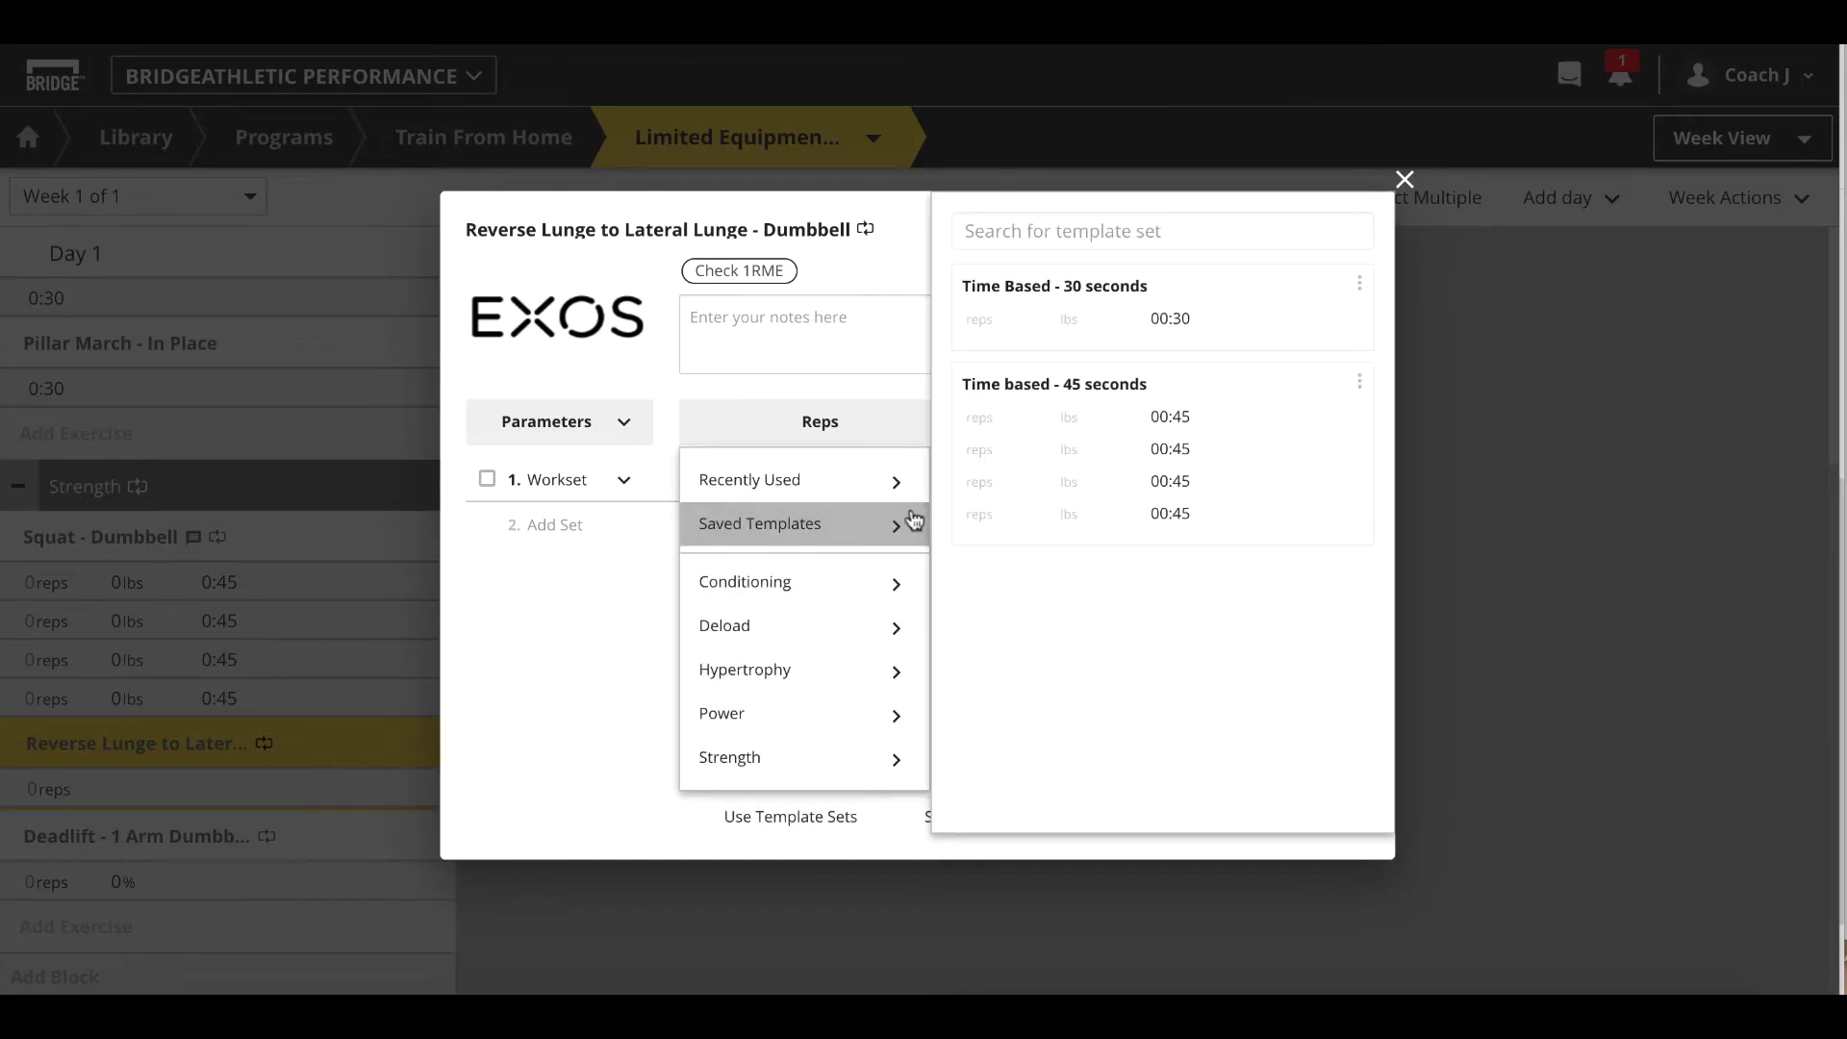
{"action": "left_click", "coordinate": [1018, 429]}
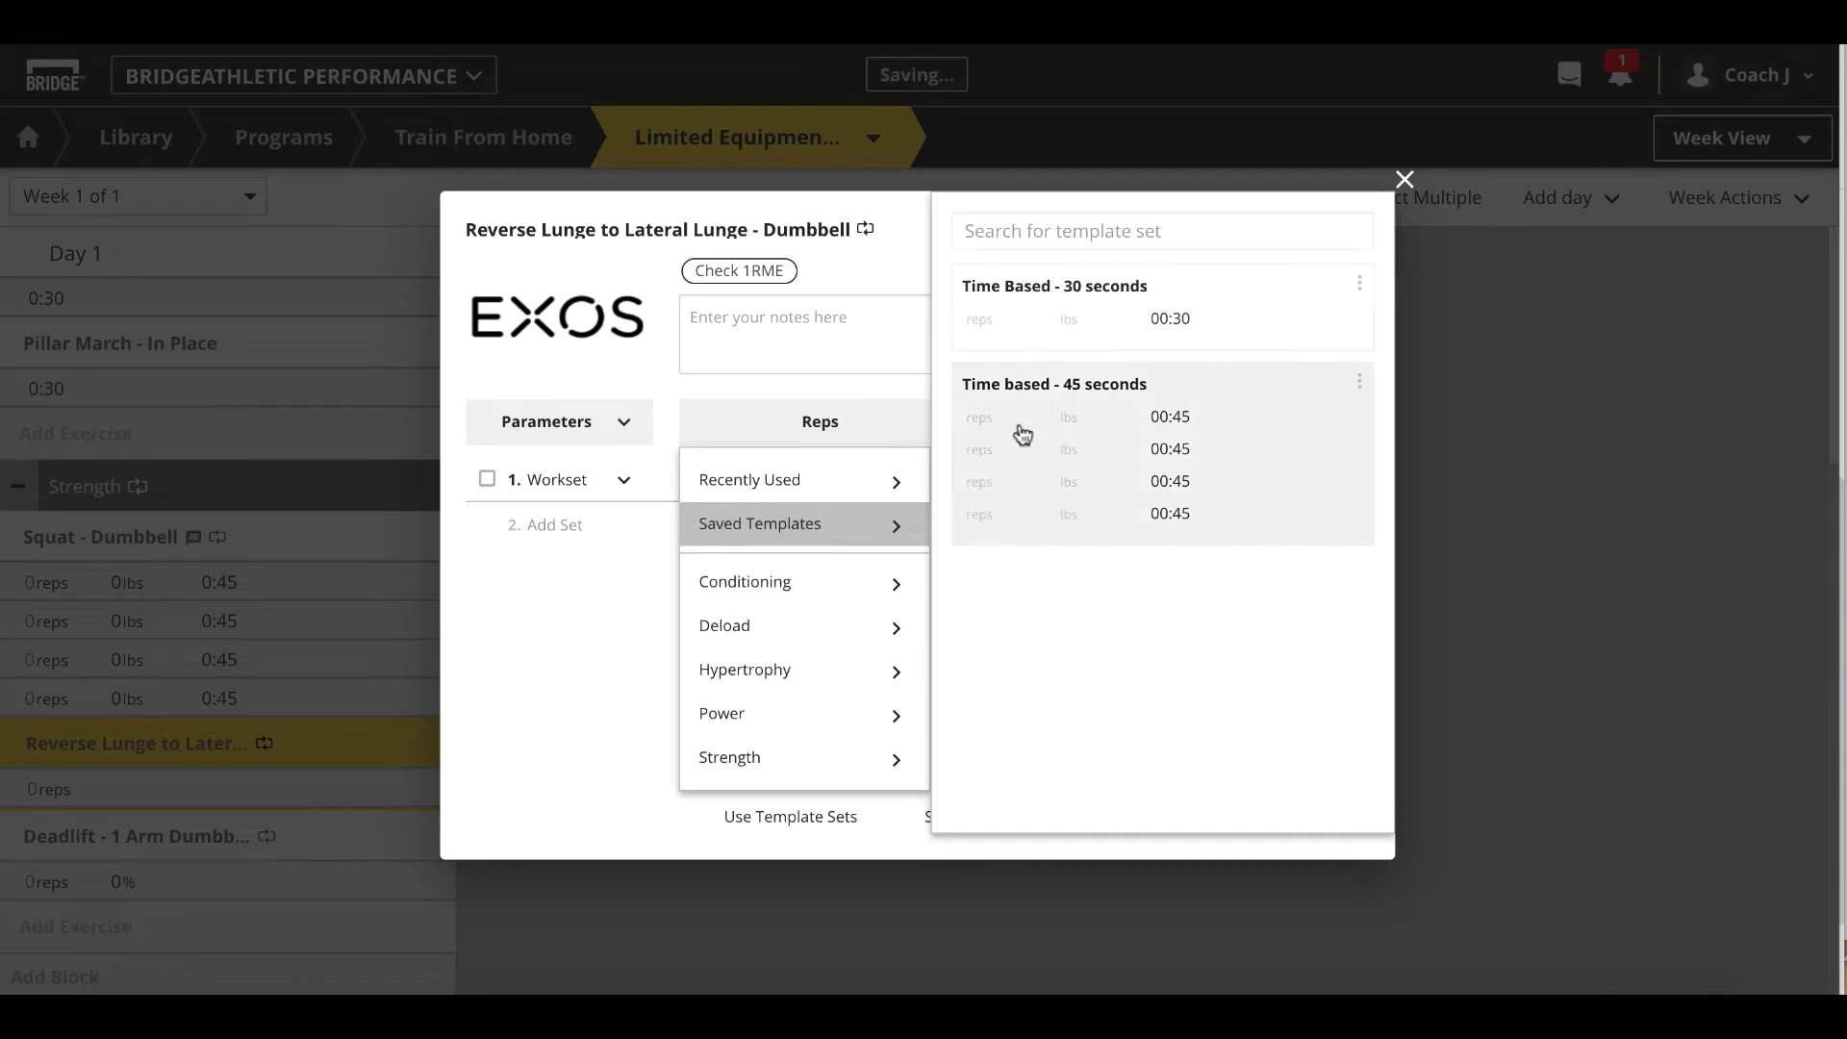
{"action": "left_click", "coordinate": [1405, 181]}
- Apply the recently used "Time based - 45 seconds" template sets to Deadlift - 1 Arm Dumbbell (Singles)
{"action": "scroll", "coordinate": [385, 914], "scroll_direction": "down", "scroll_amount": 1}
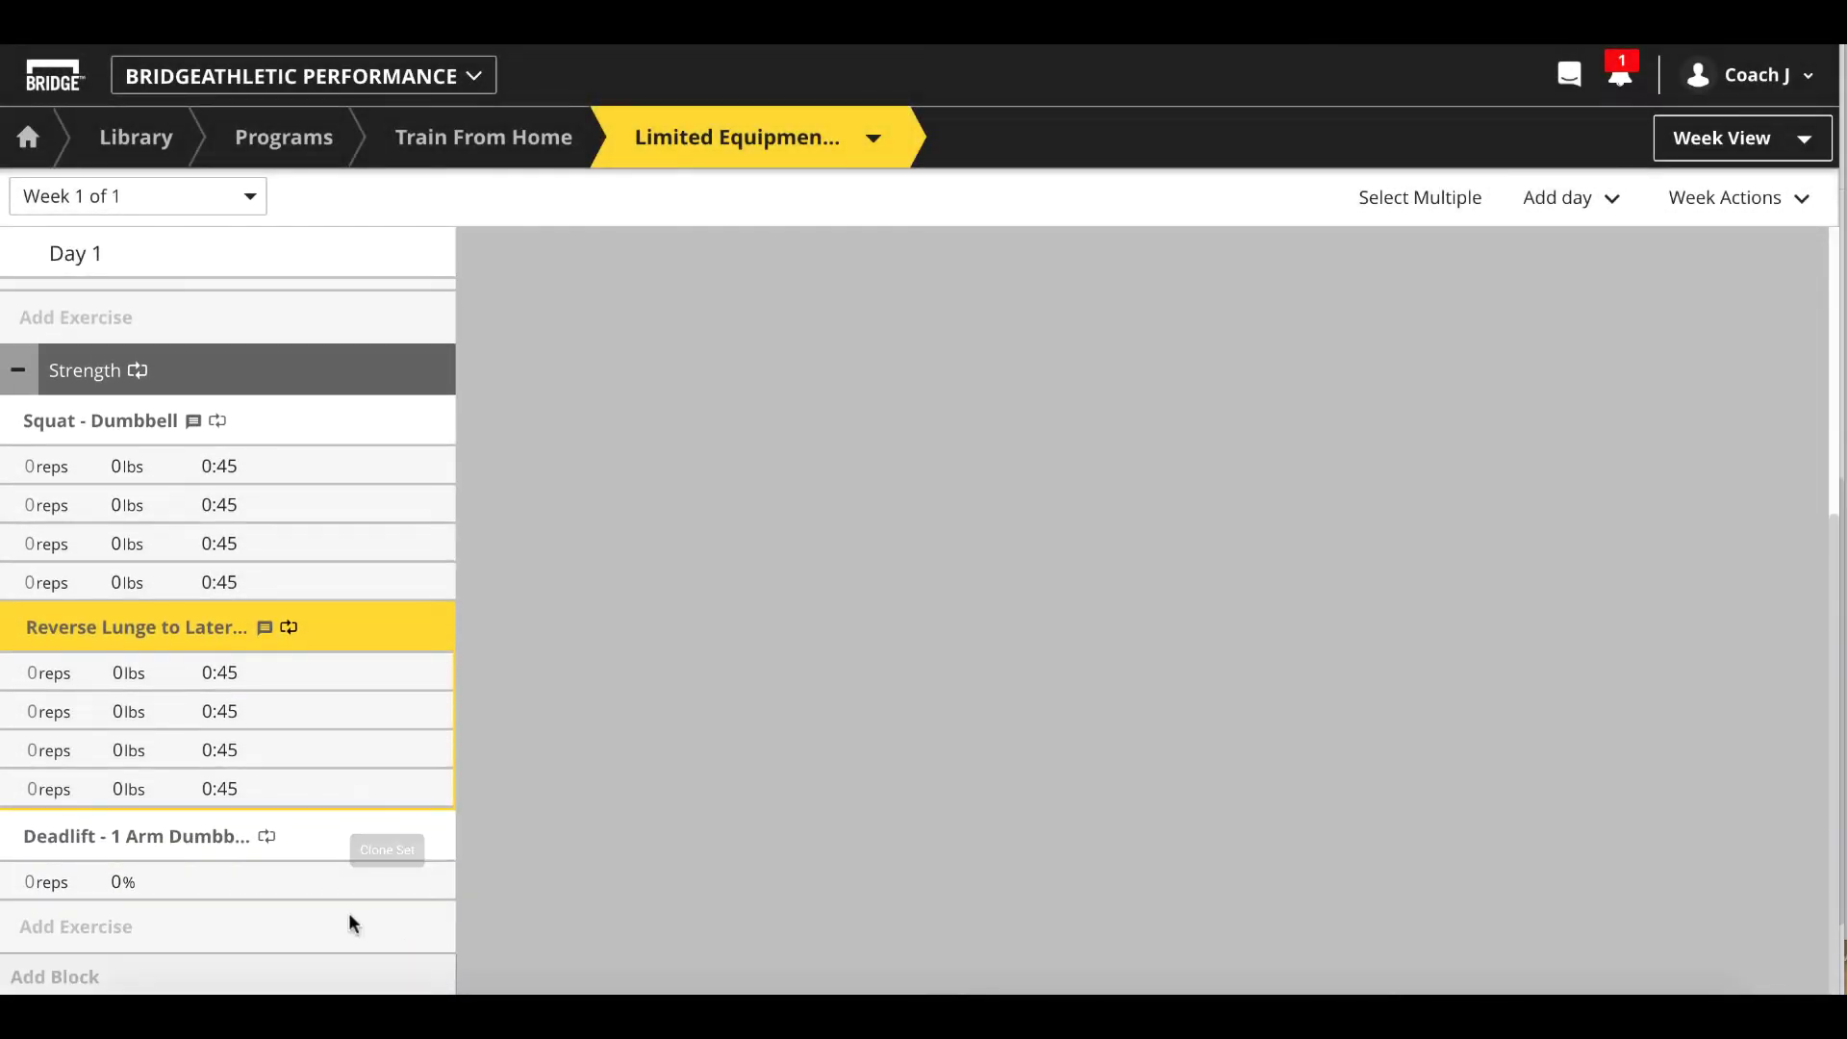
{"action": "left_click", "coordinate": [202, 846]}
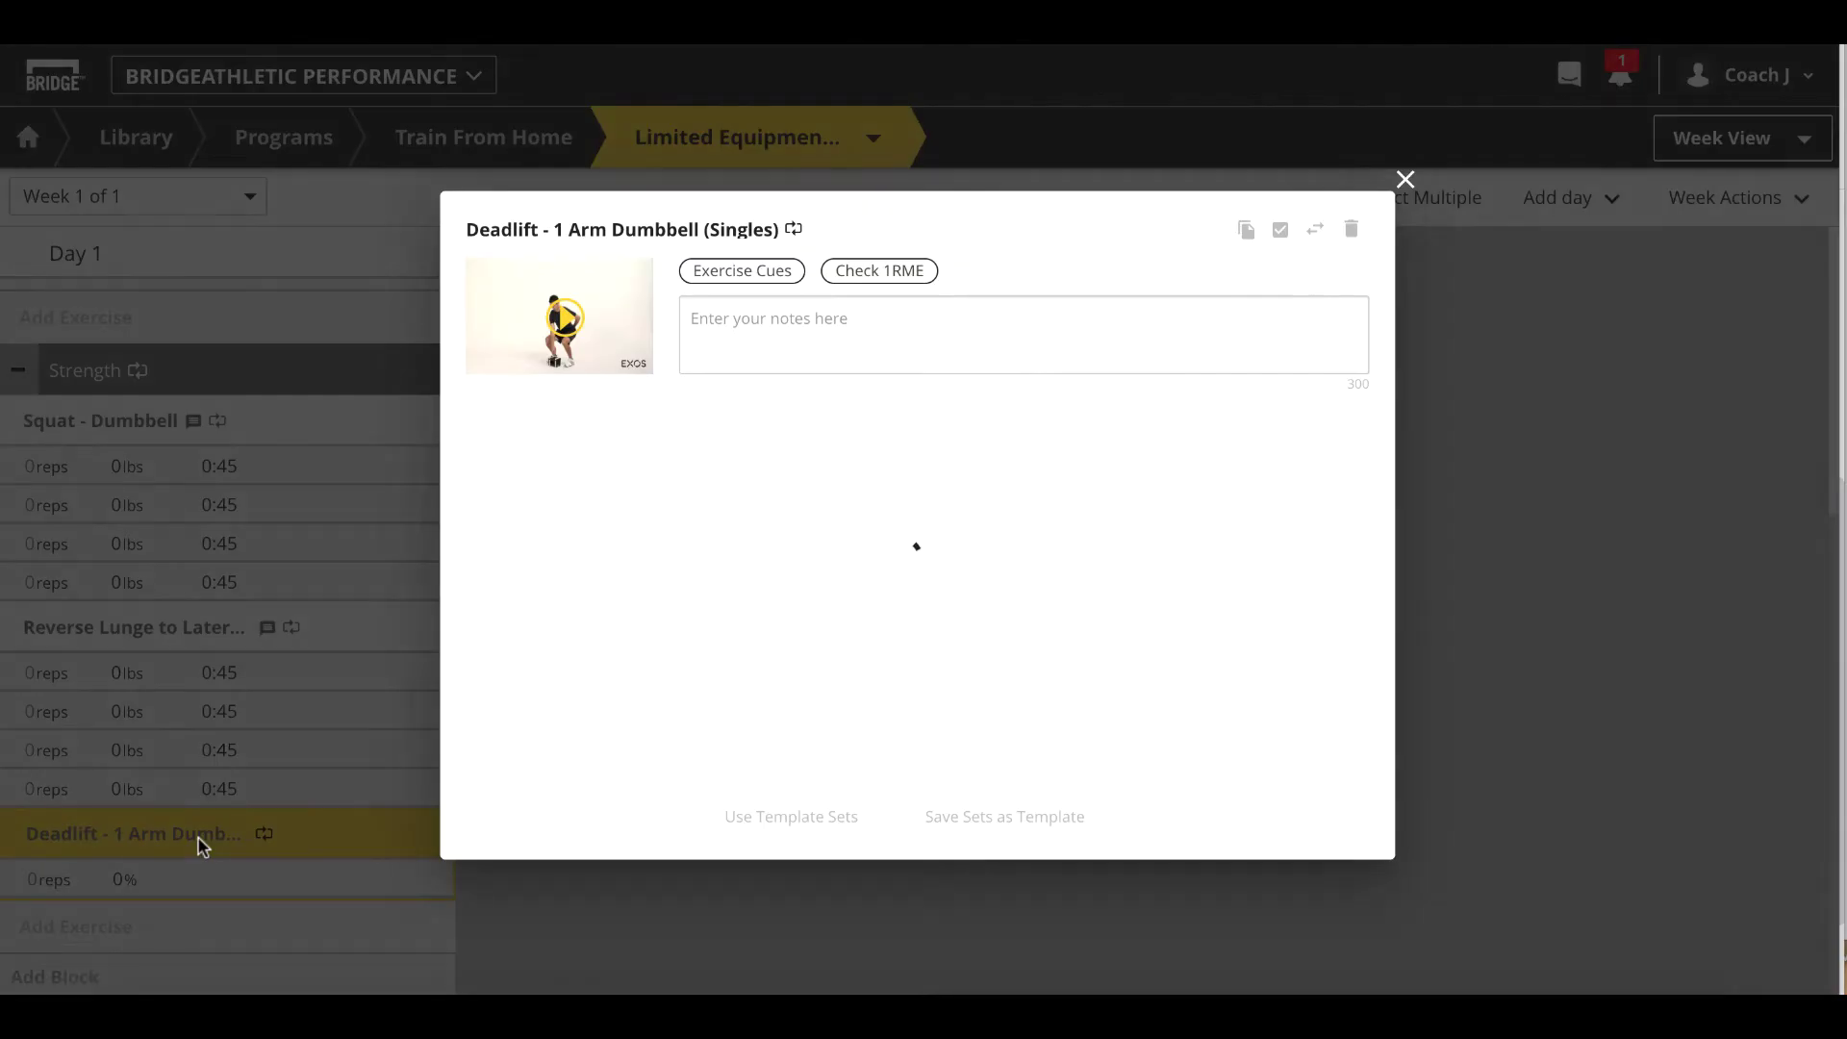
{"action": "left_click", "coordinate": [787, 825]}
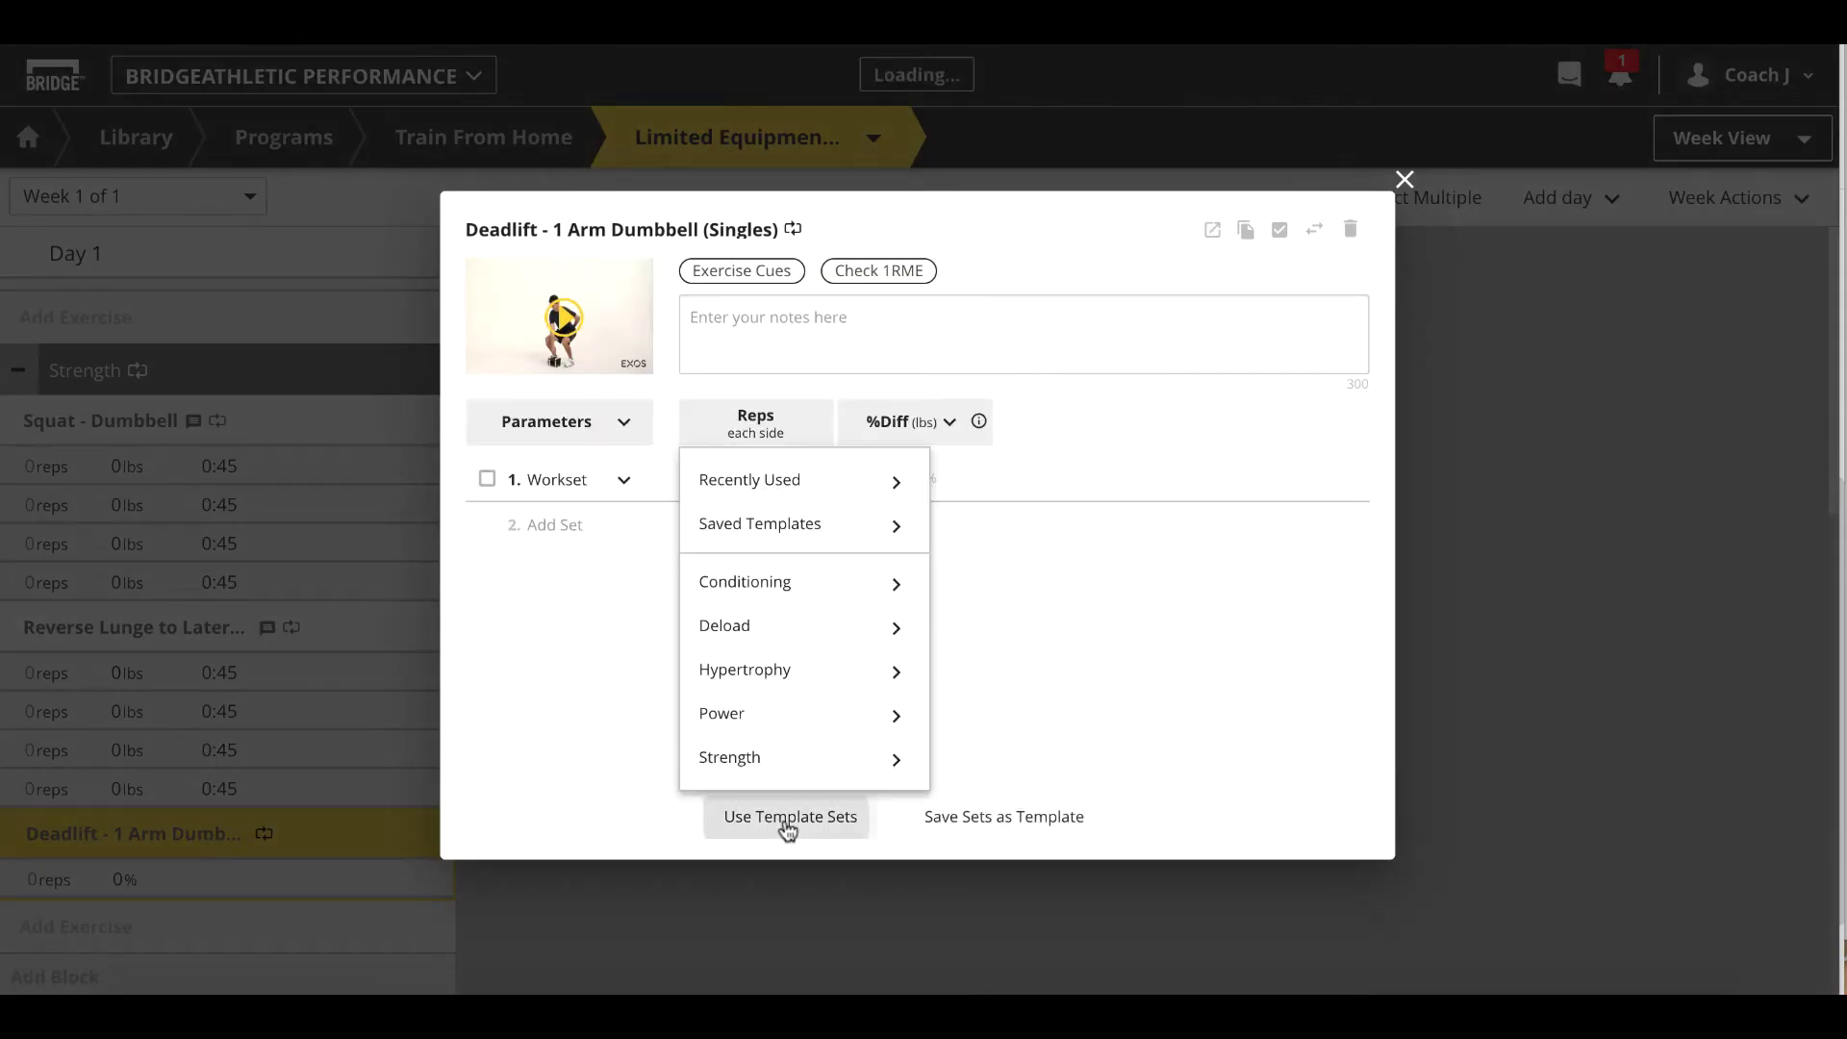
{"action": "left_click", "coordinate": [894, 481]}
{"action": "left_click", "coordinate": [1030, 366]}
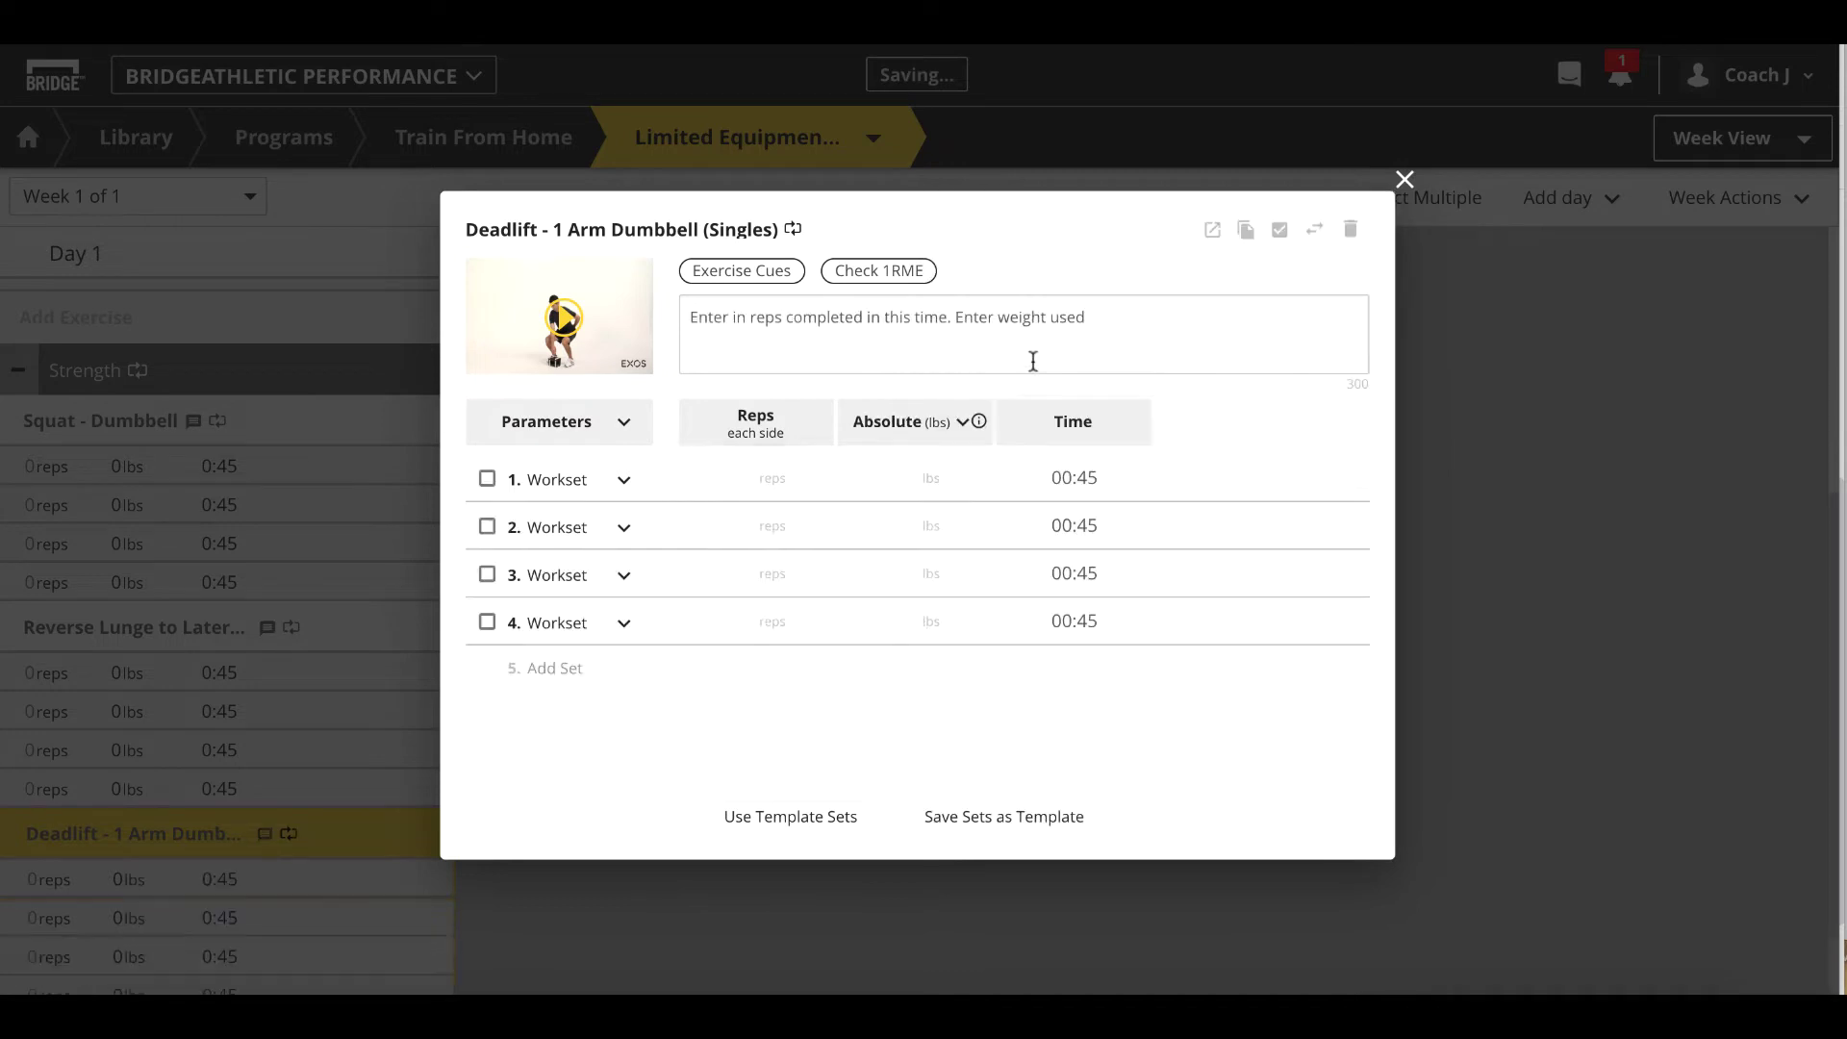
{"action": "left_click", "coordinate": [1405, 181]}
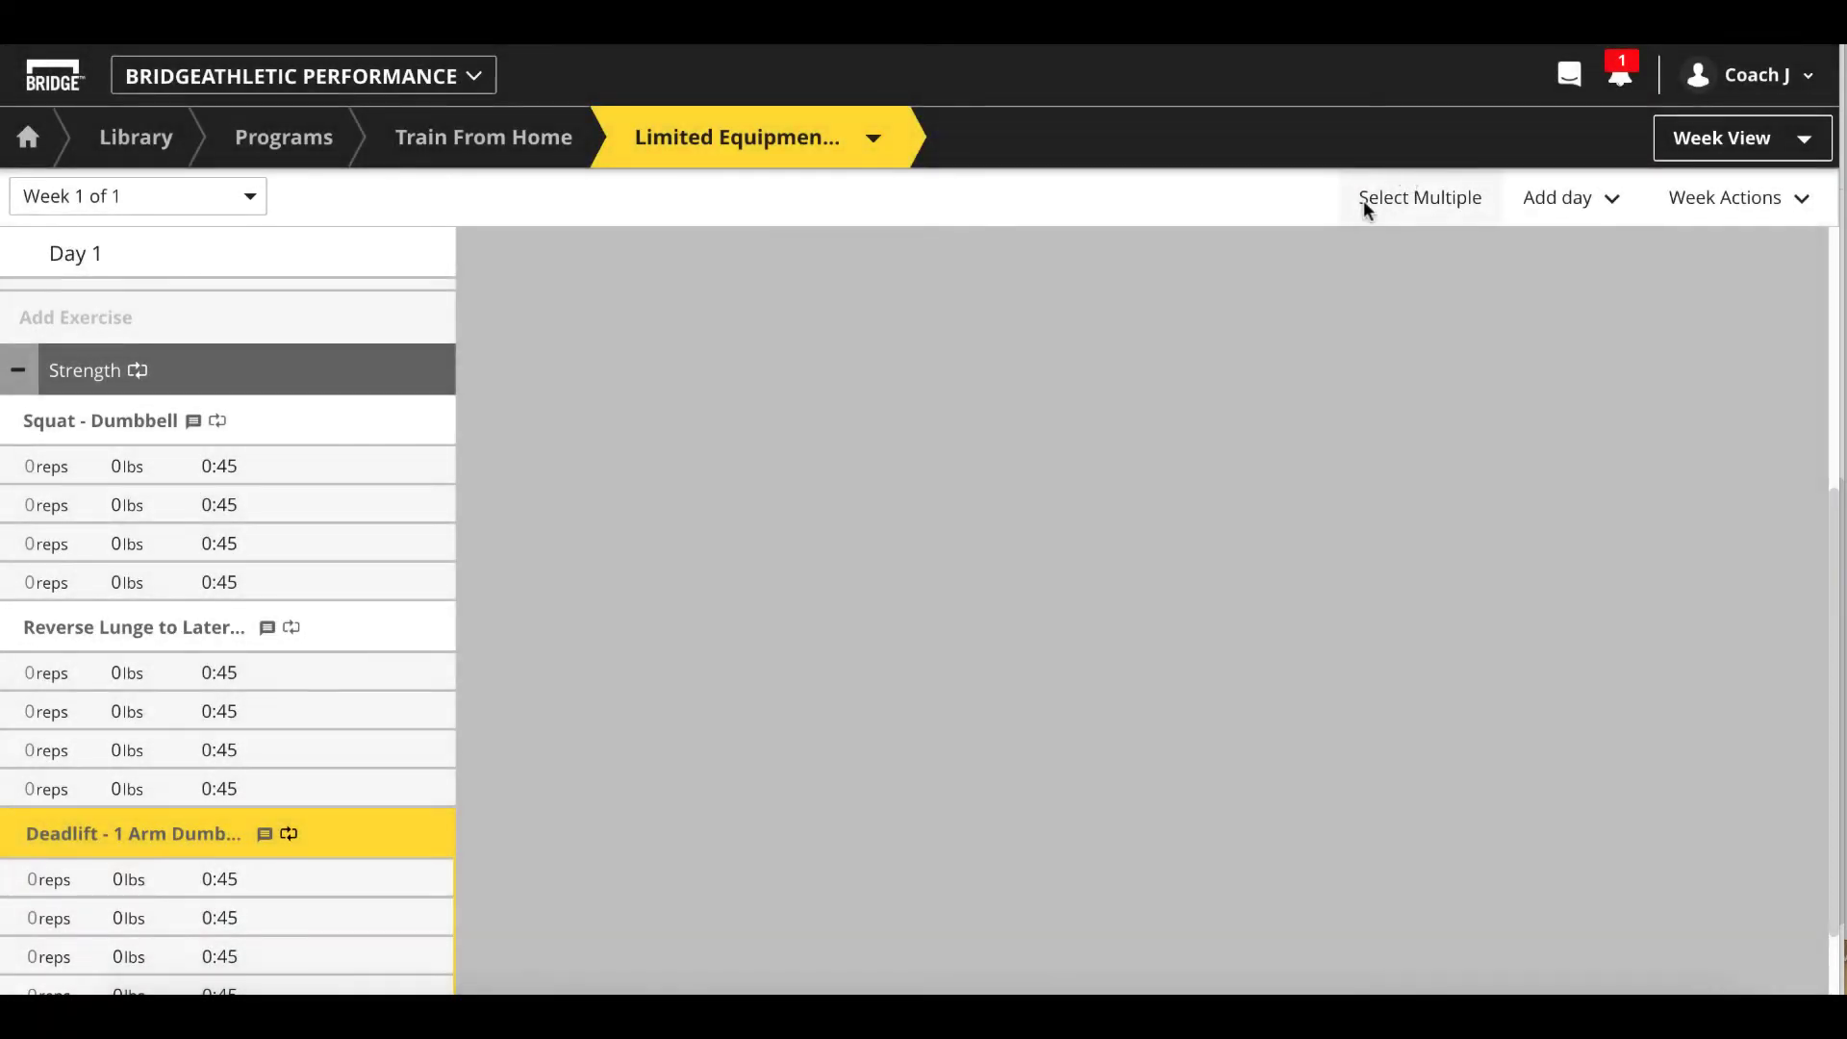
- Collapse the Day 1 blocks, then preview and insert the personal Regeneration template block below Strength
{"action": "left_click", "coordinate": [35, 382]}
{"action": "left_click", "coordinate": [27, 375]}
{"action": "left_click", "coordinate": [62, 567]}
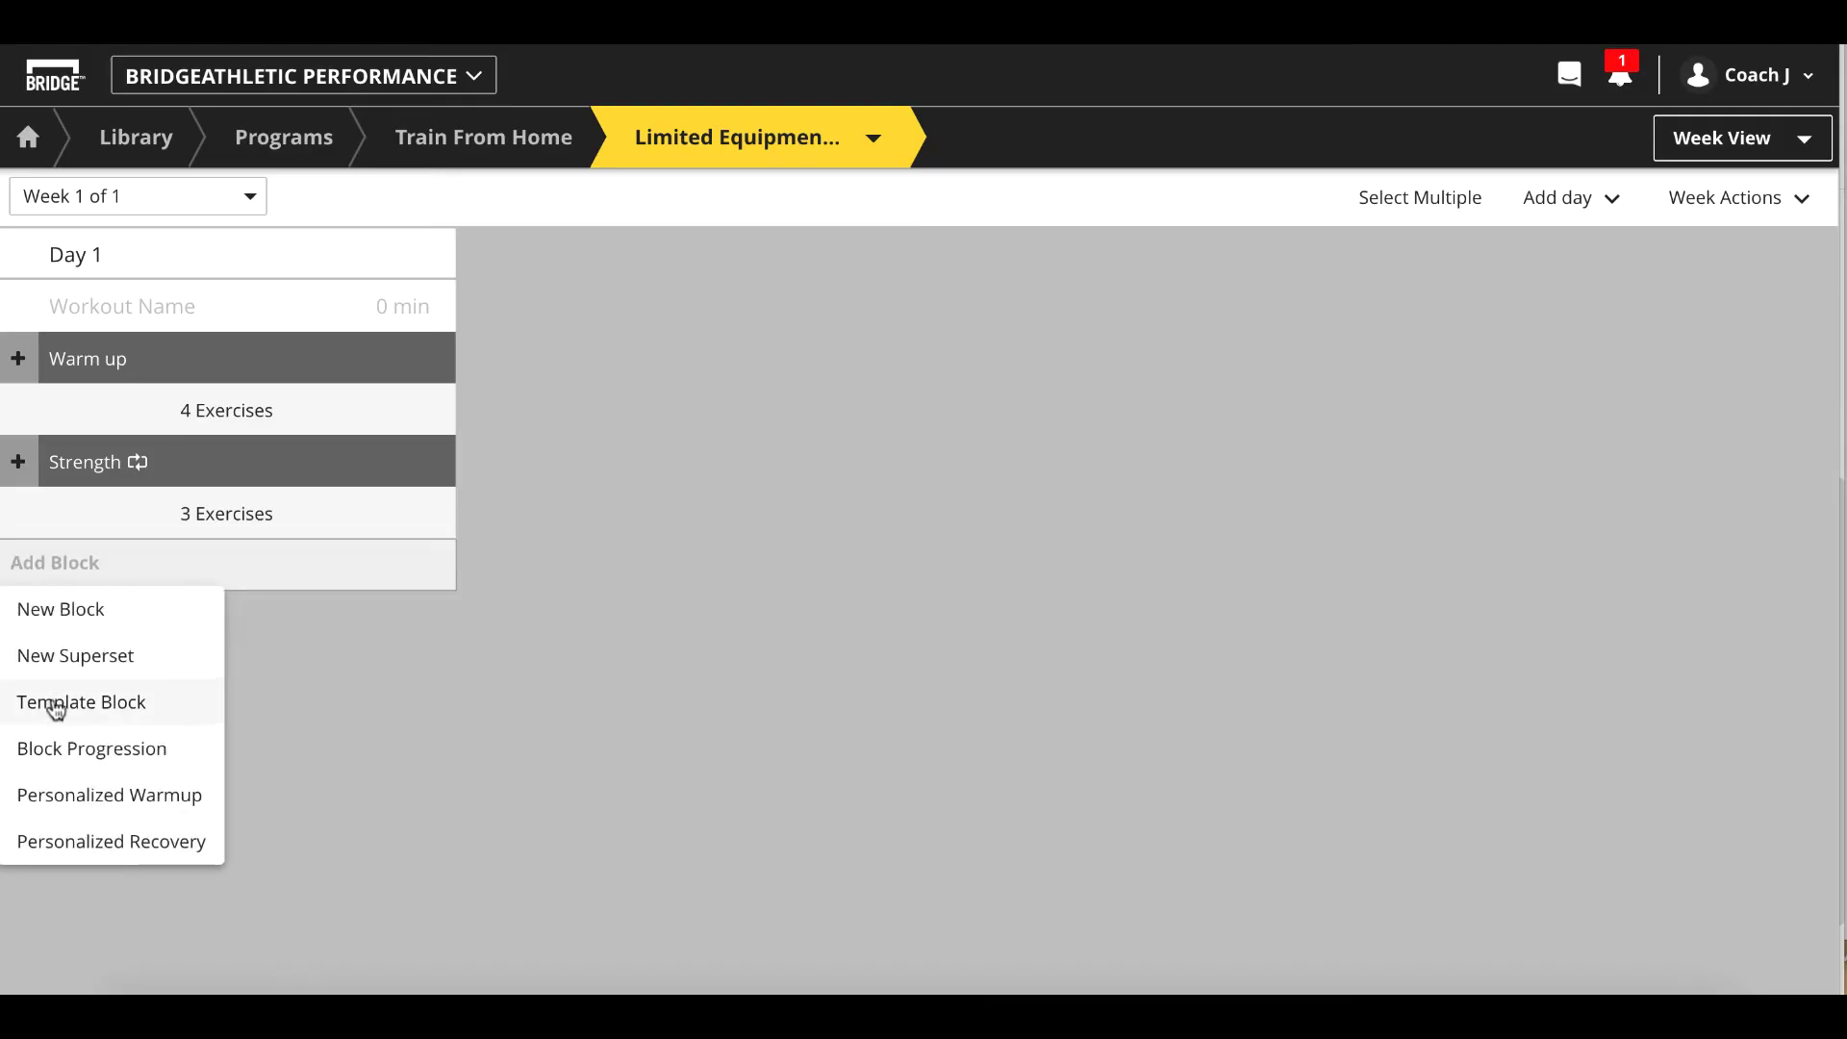
{"action": "left_click", "coordinate": [55, 705]}
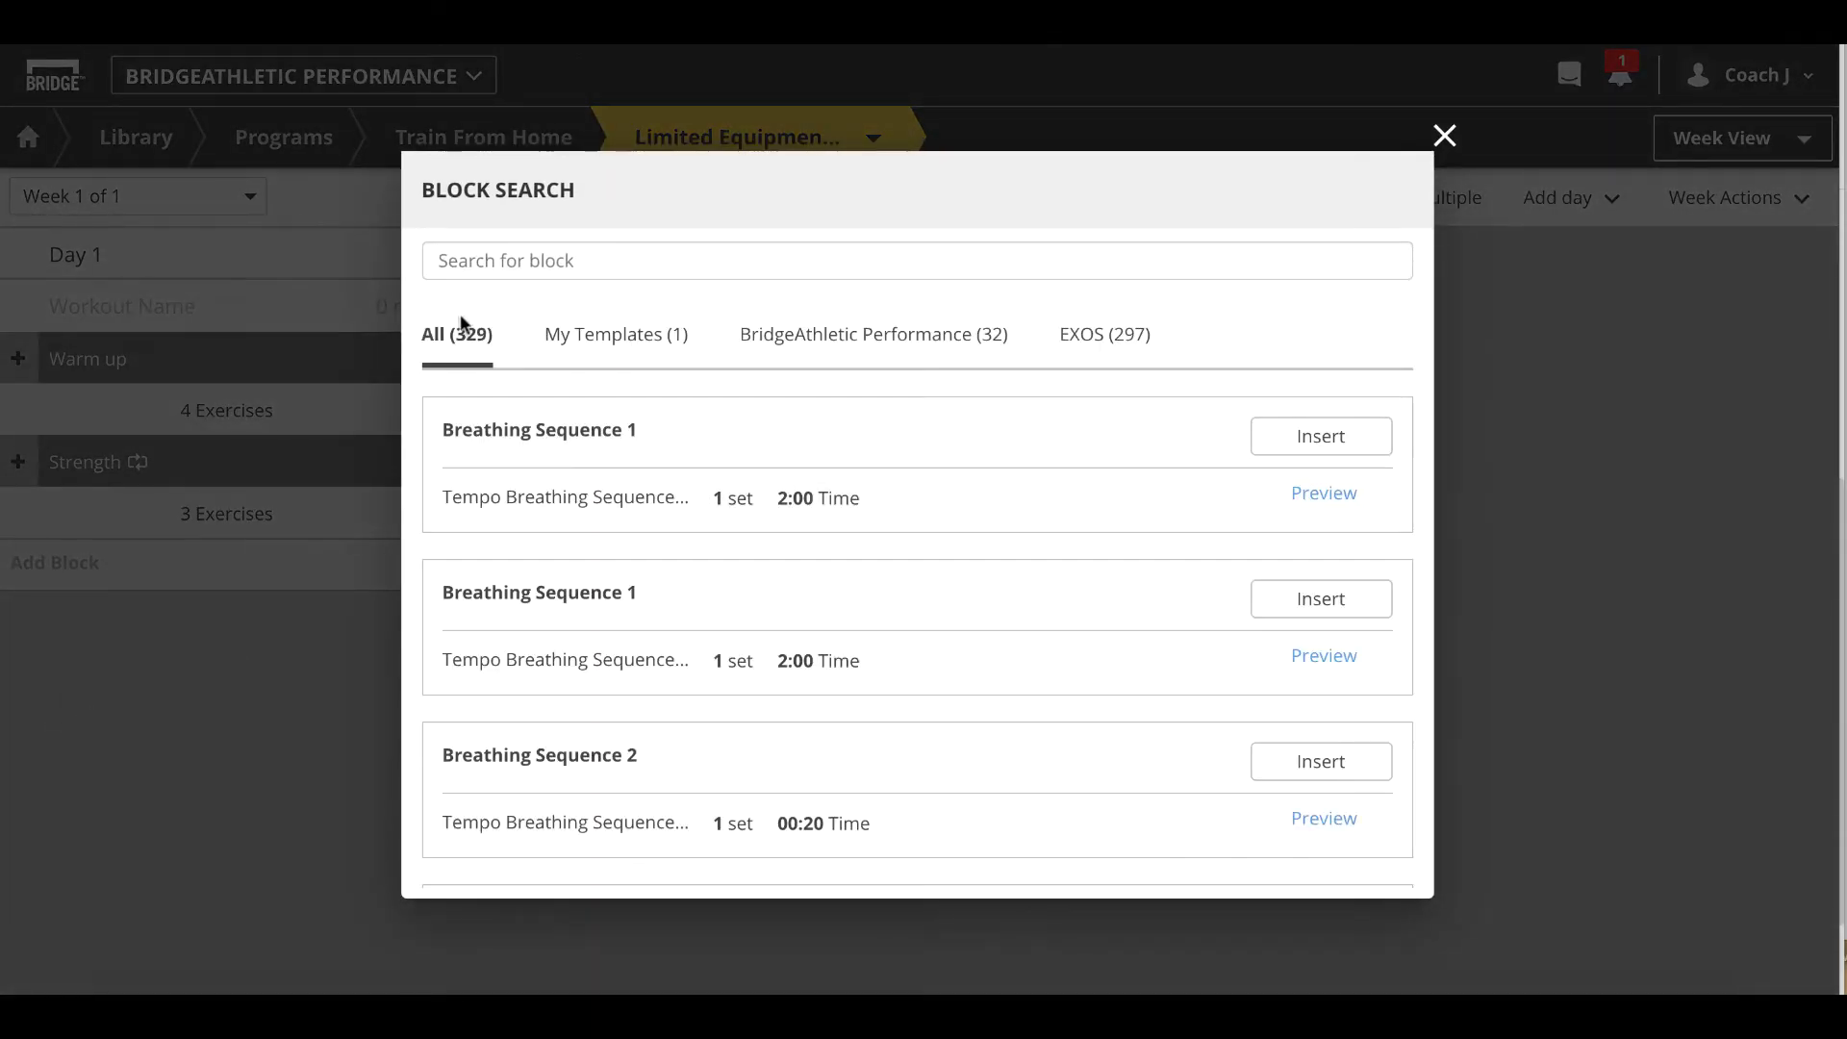
{"action": "left_click", "coordinate": [592, 336]}
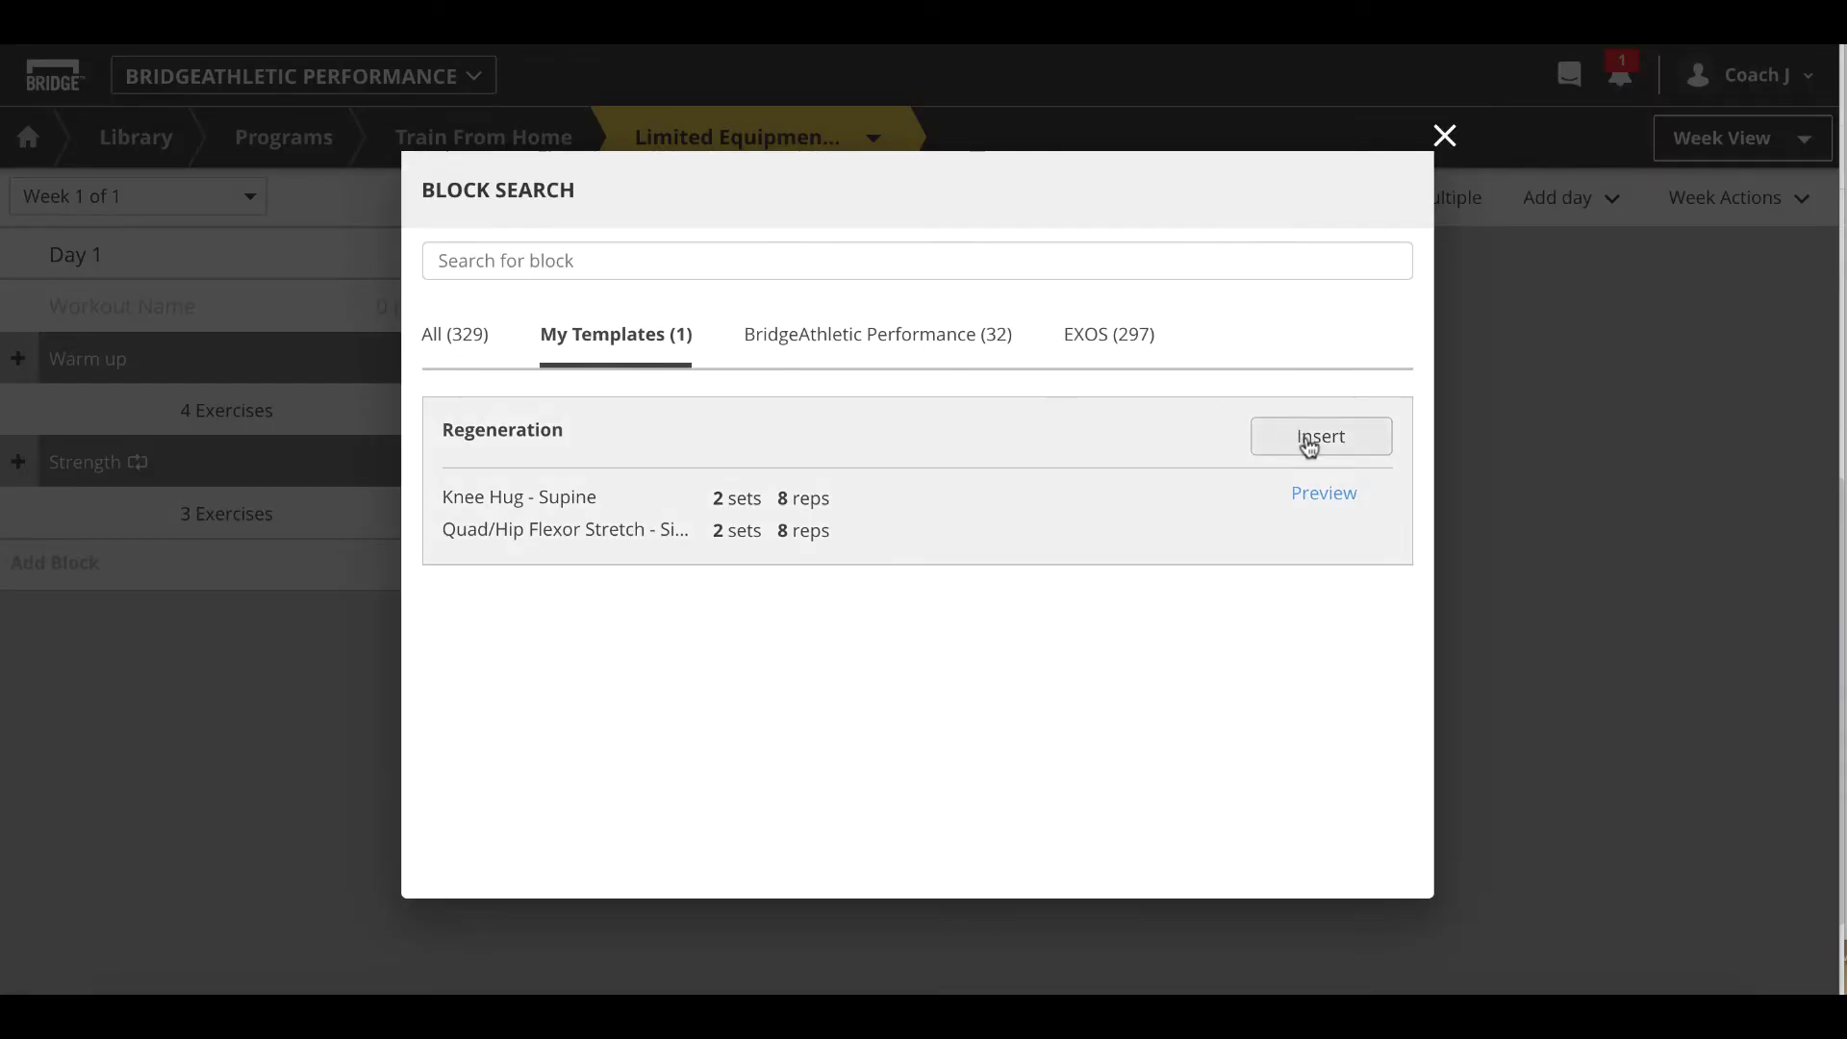
{"action": "left_click", "coordinate": [1314, 493]}
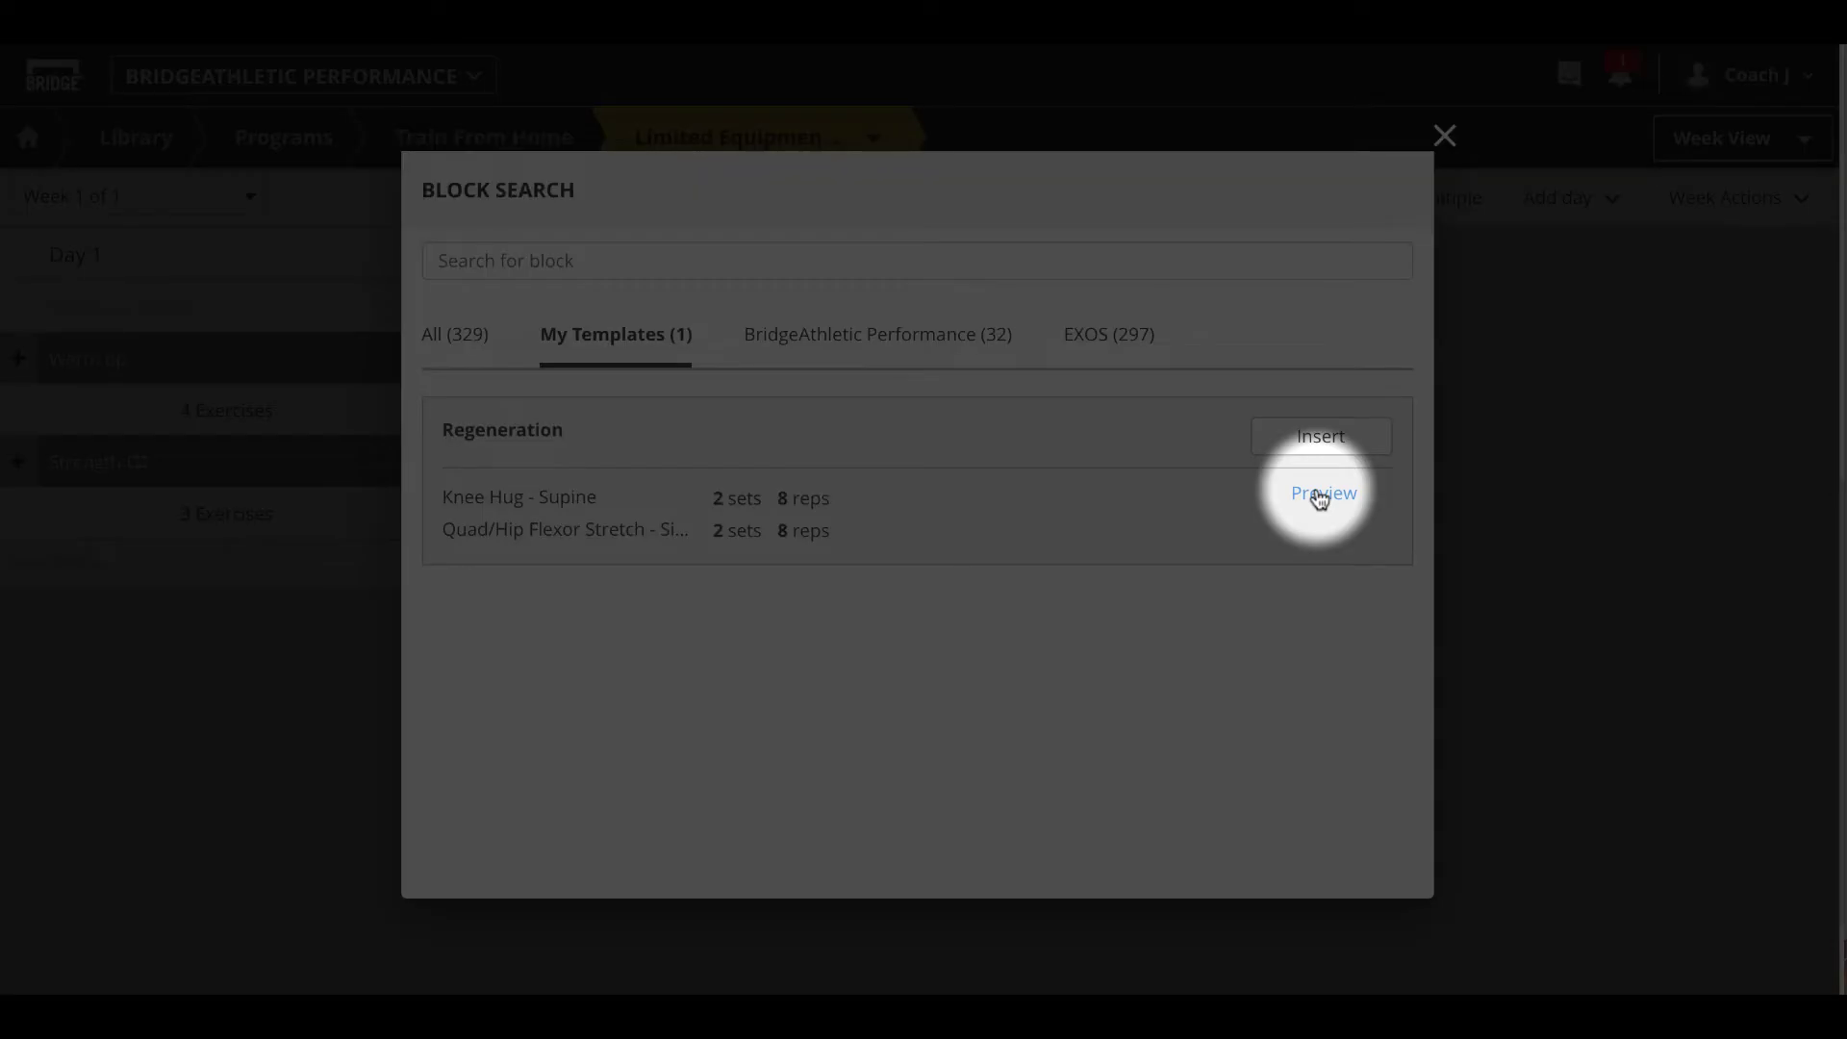
{"action": "left_click", "coordinate": [1333, 306]}
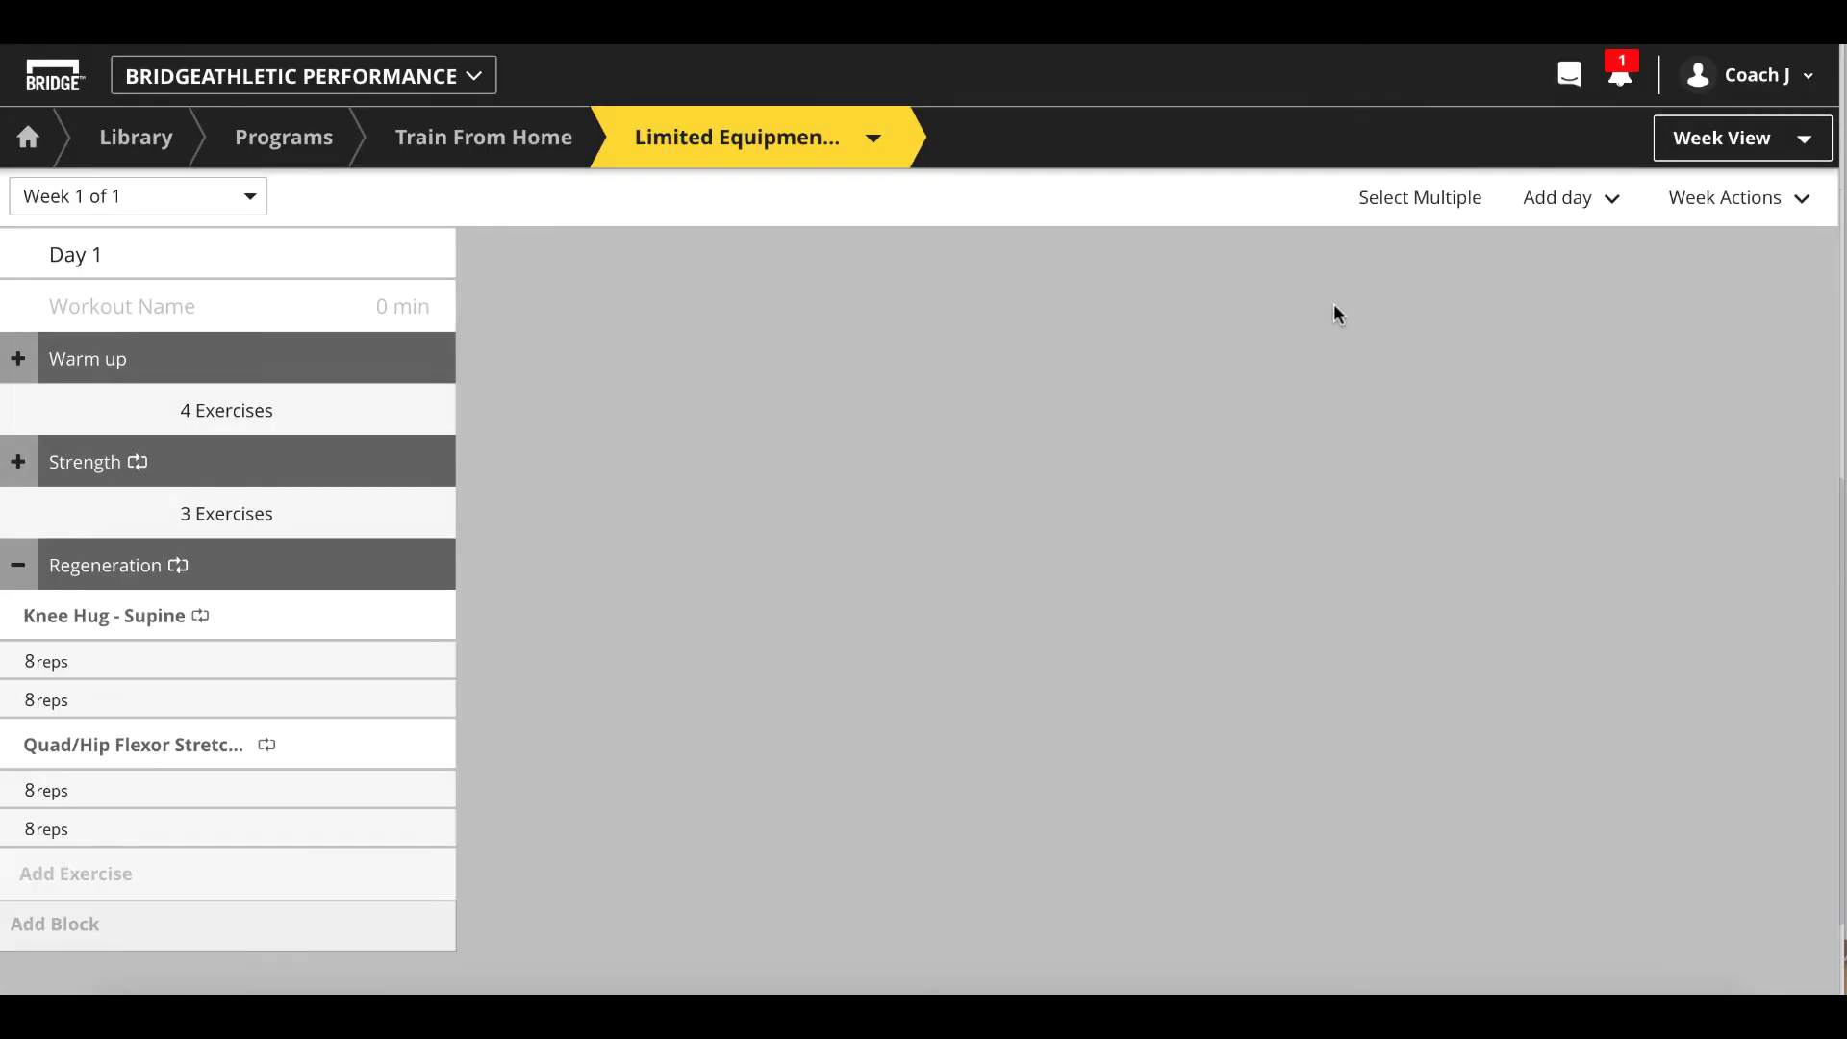
- Add the personal template workout "Total Body - Limited Equipment" as Day 2 and clone that day to make Day 3
{"action": "left_click", "coordinate": [1560, 198]}
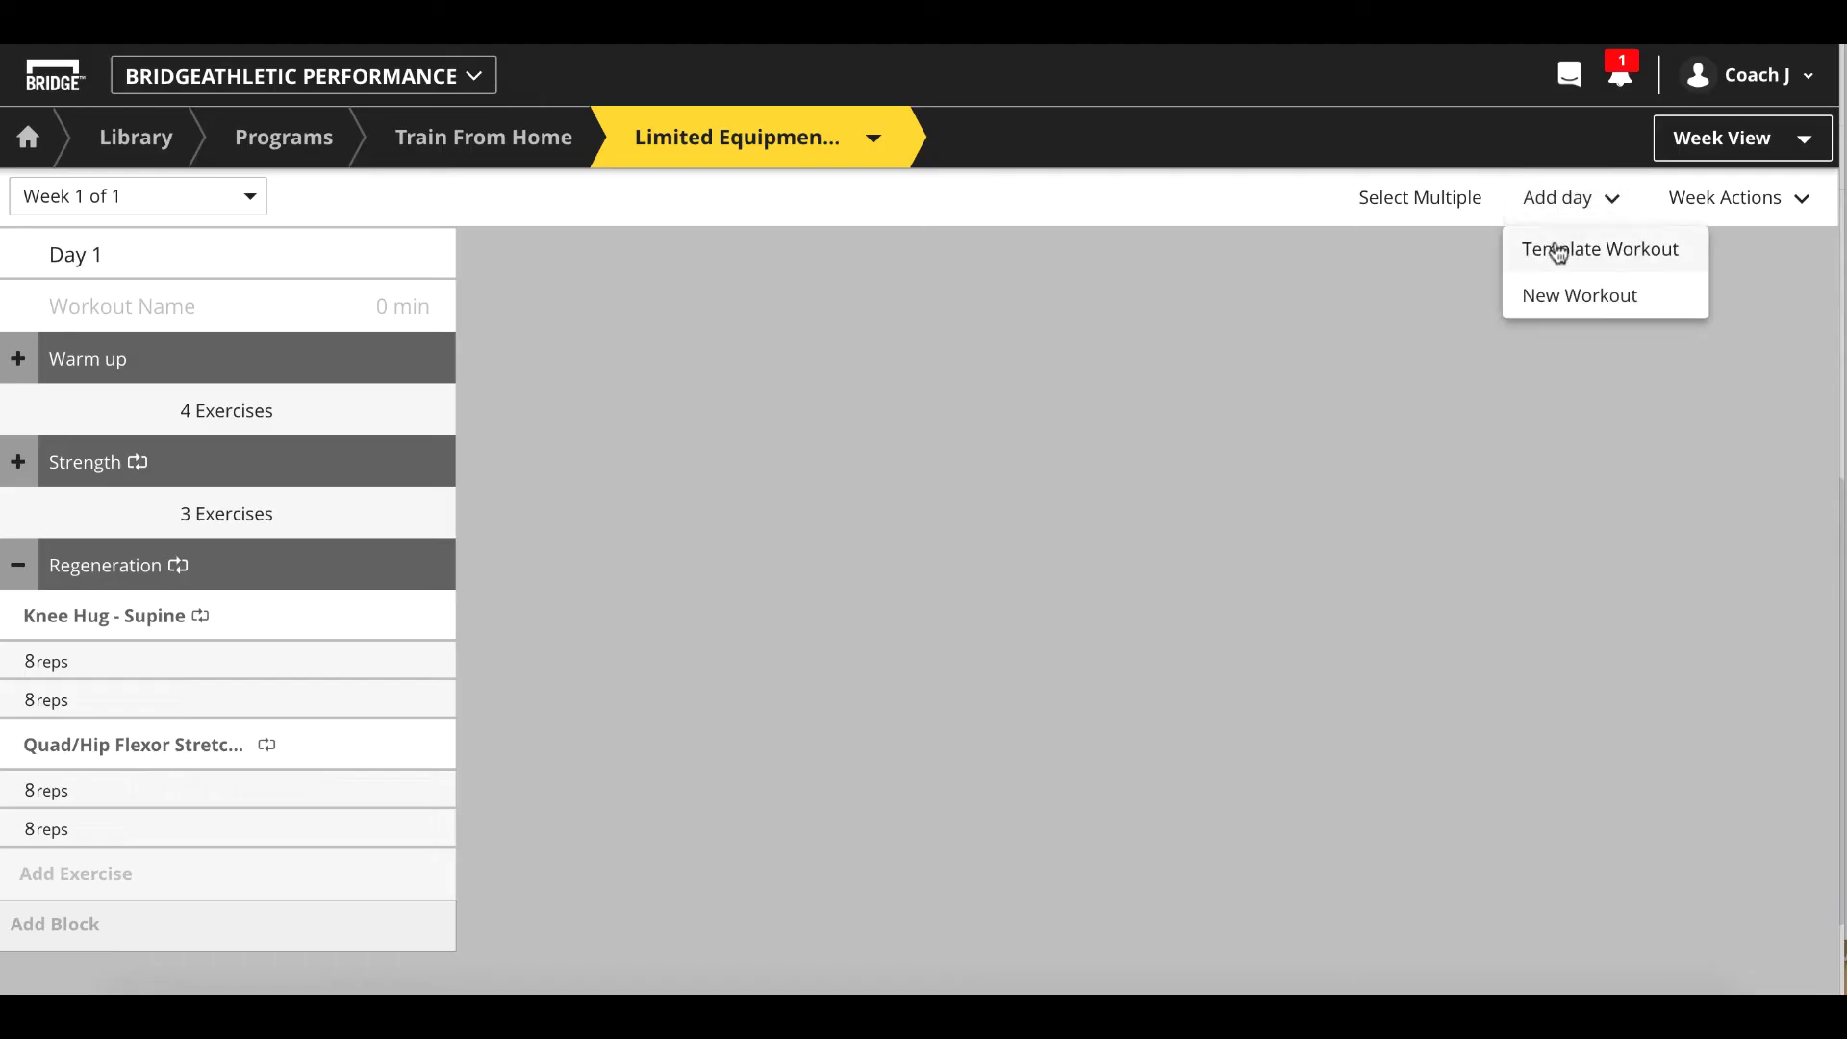
{"action": "left_click", "coordinate": [1556, 248]}
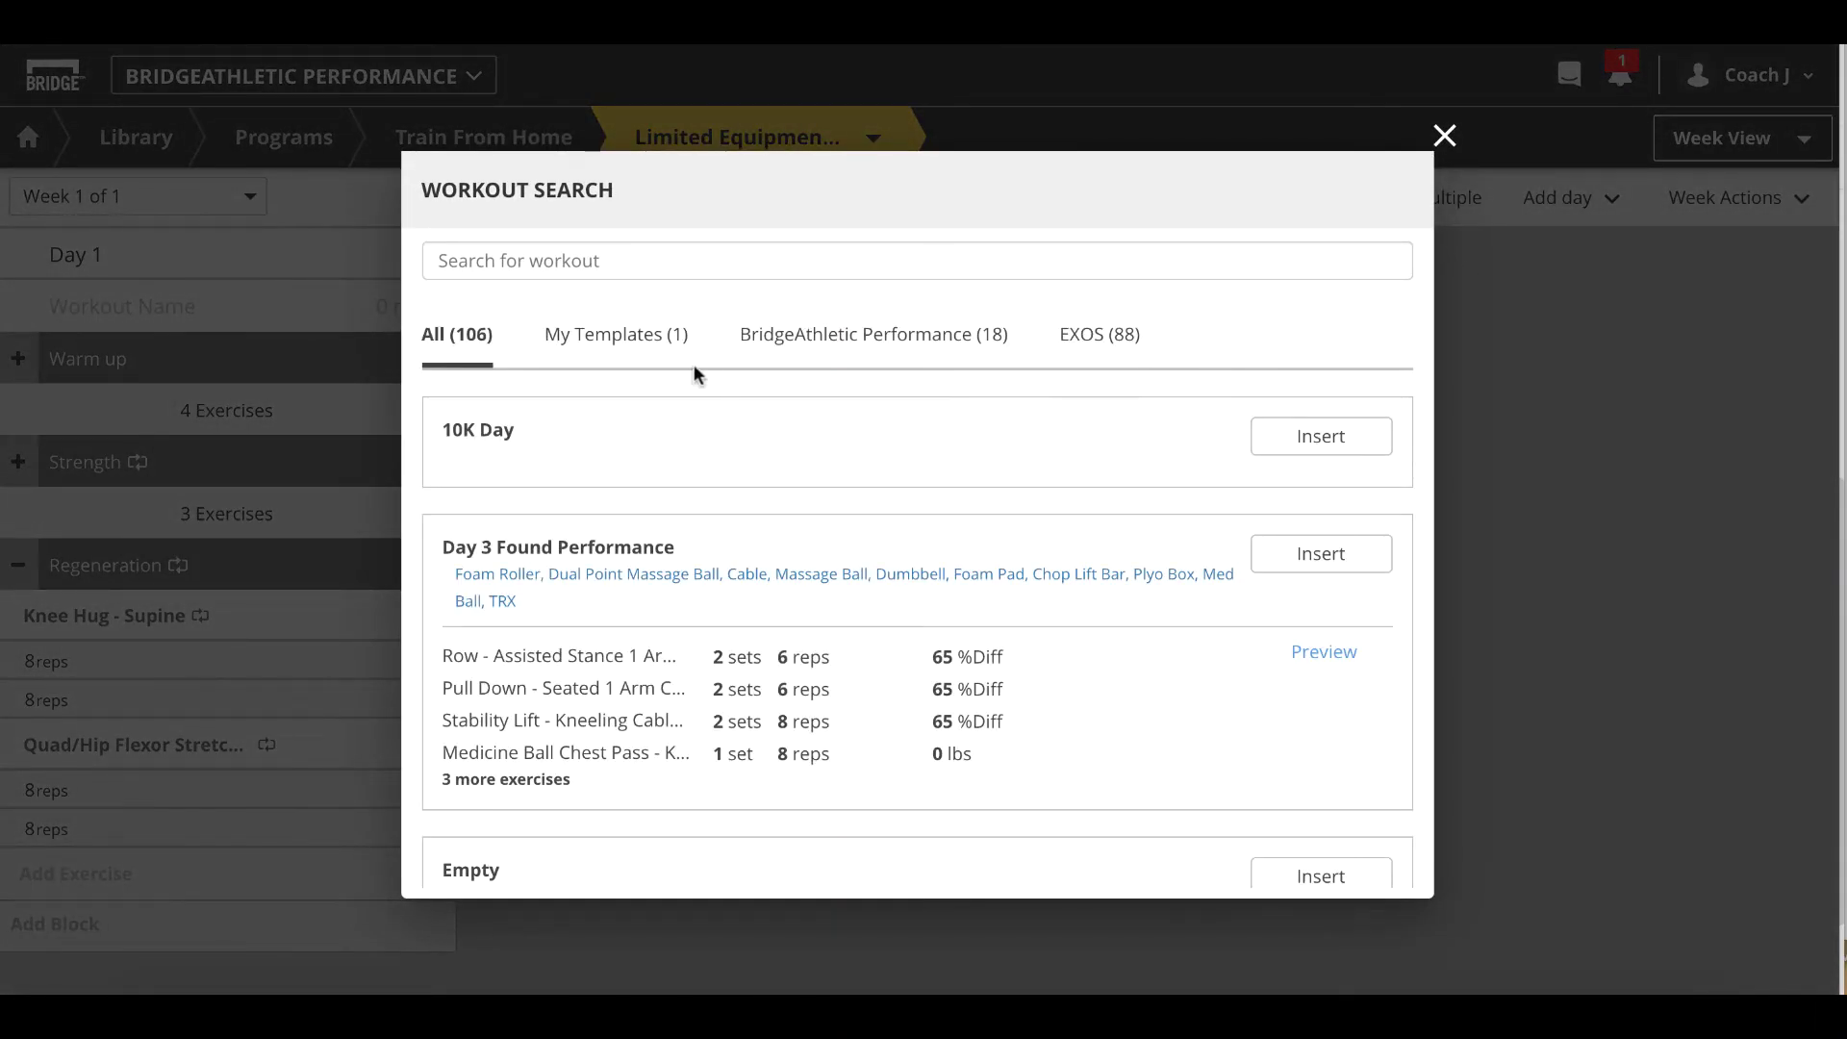
{"action": "left_click", "coordinate": [654, 343]}
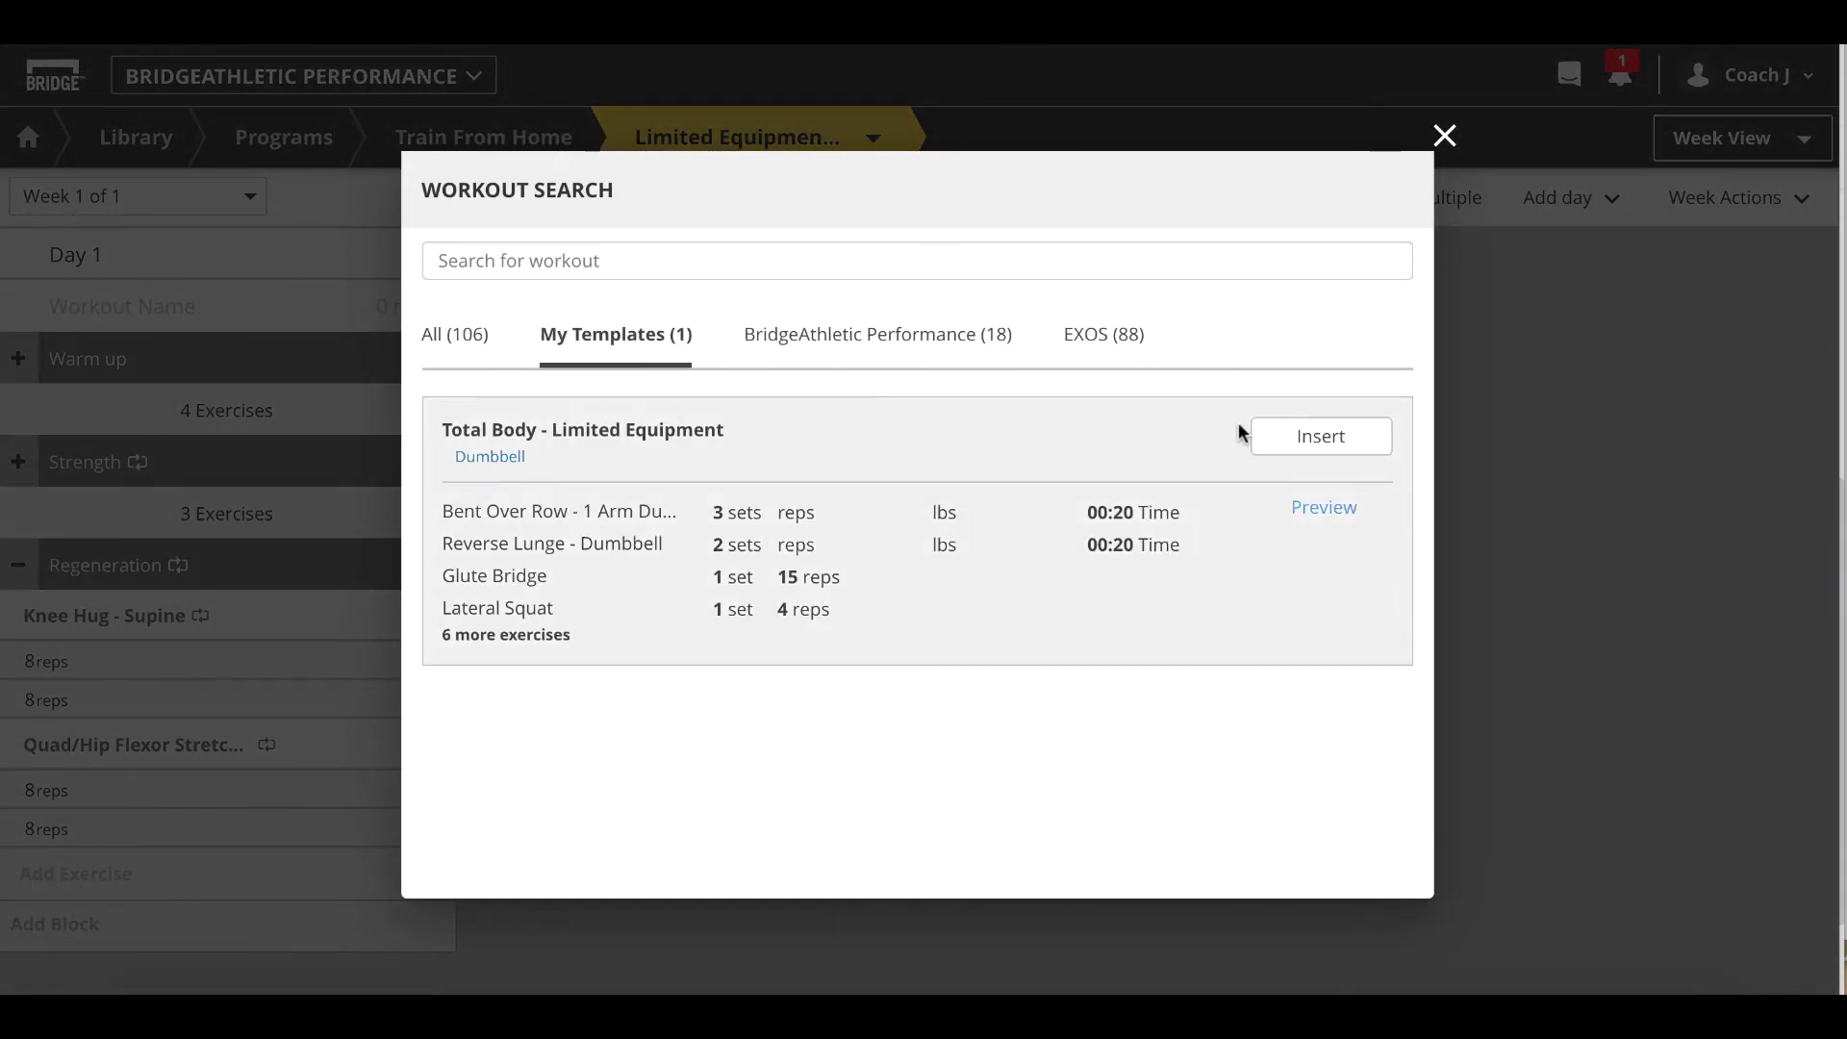
{"action": "left_click", "coordinate": [1298, 438]}
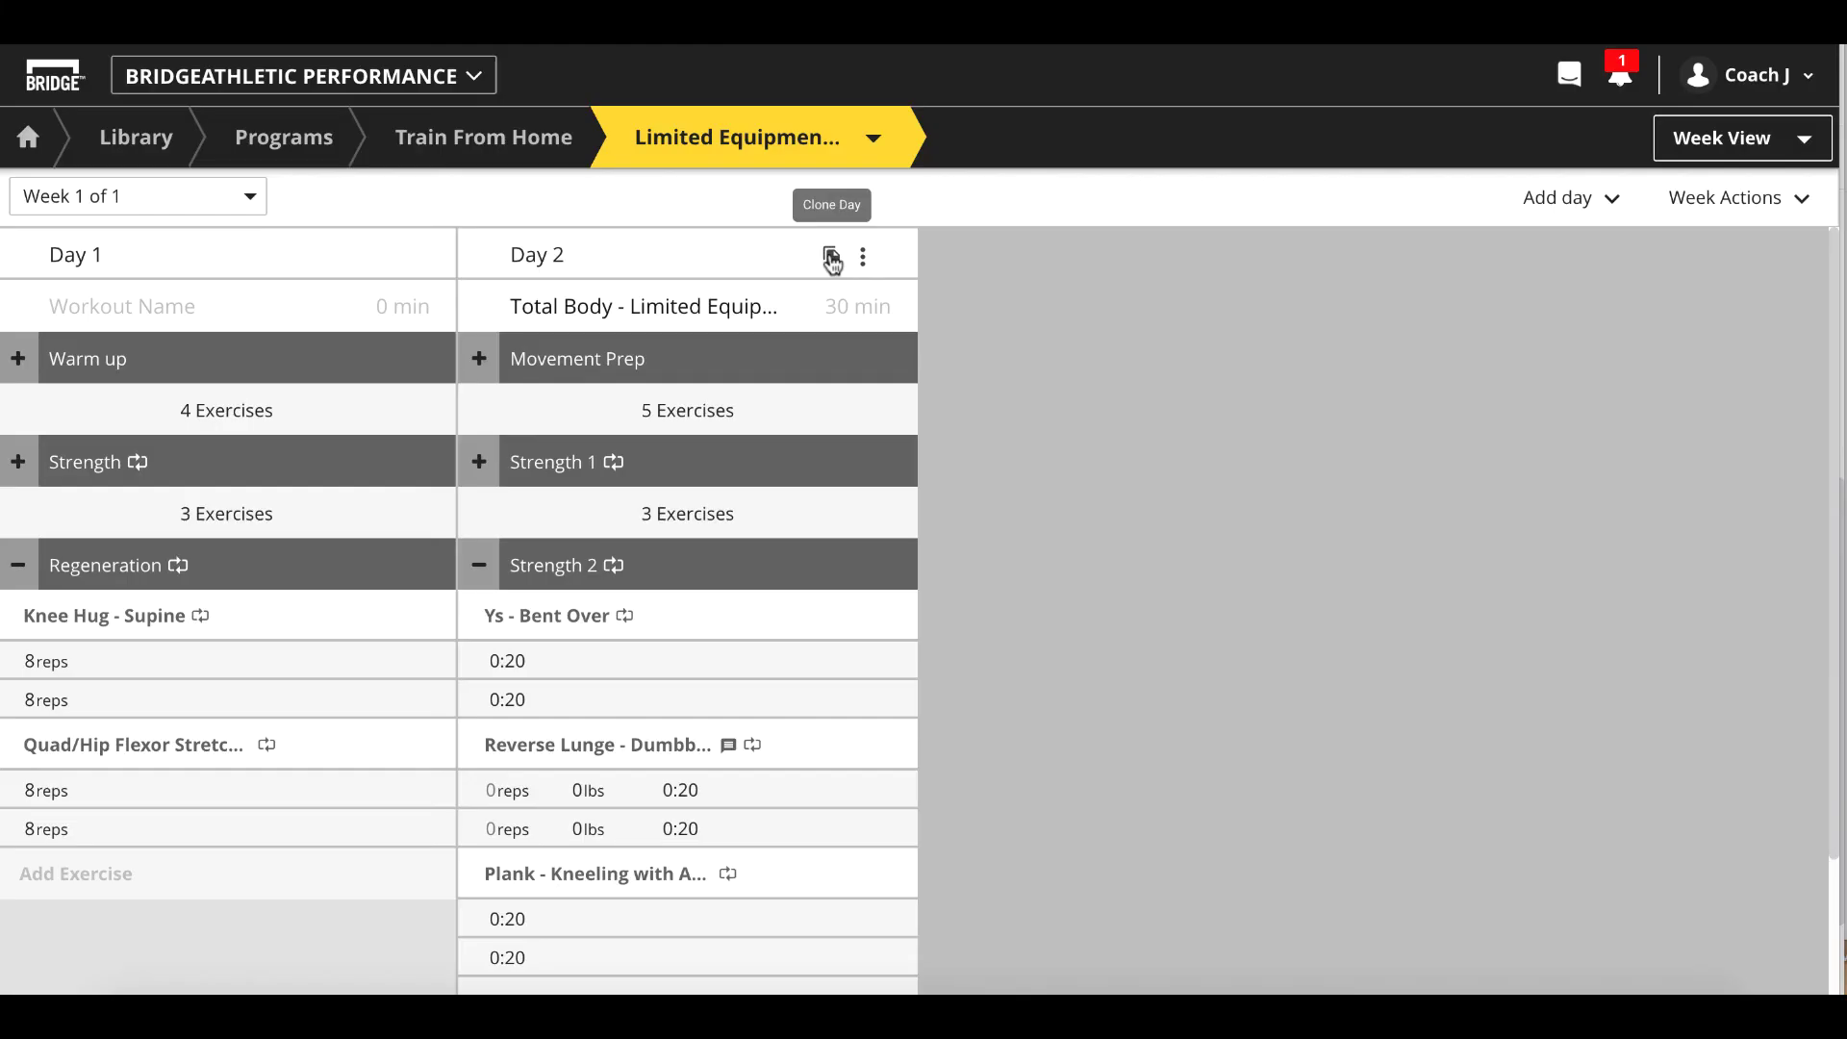
{"action": "left_click", "coordinate": [831, 257]}
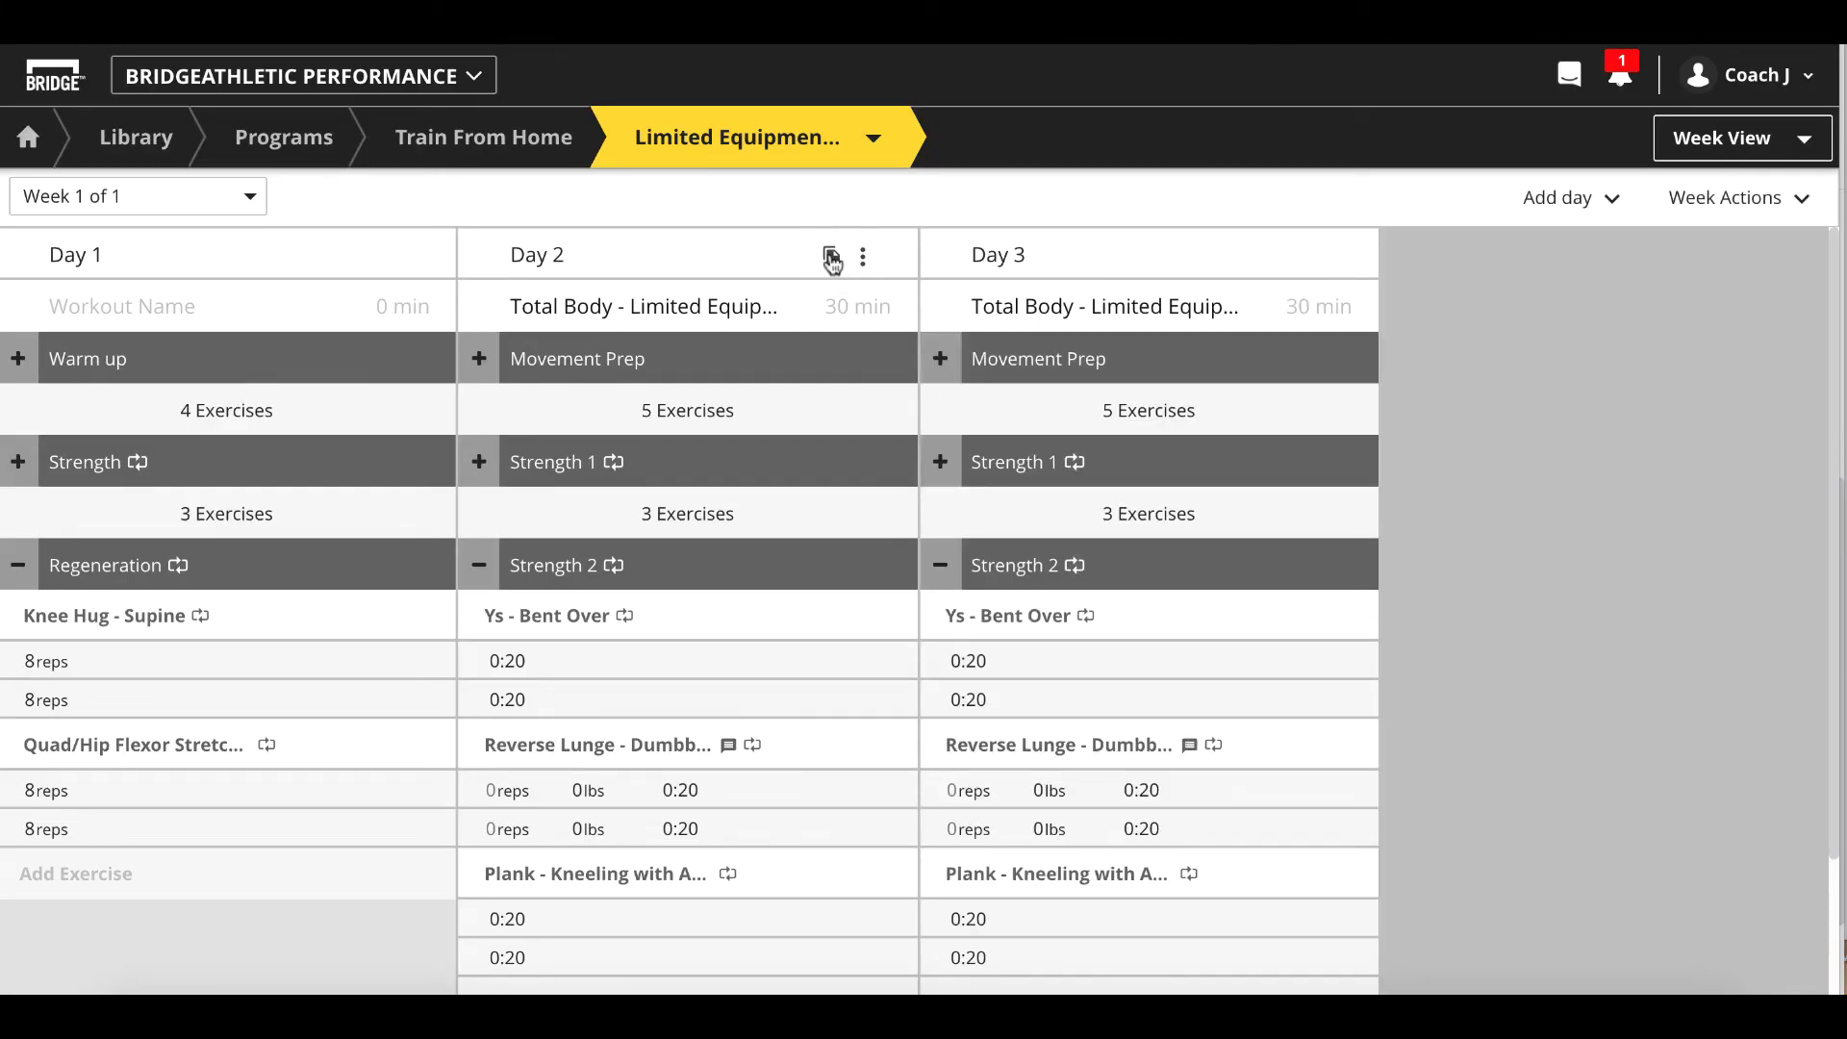
- Clone Day 1's Strength block and move the copy to Day 3 between Movement Prep and Strength 1
{"action": "left_click", "coordinate": [943, 463]}
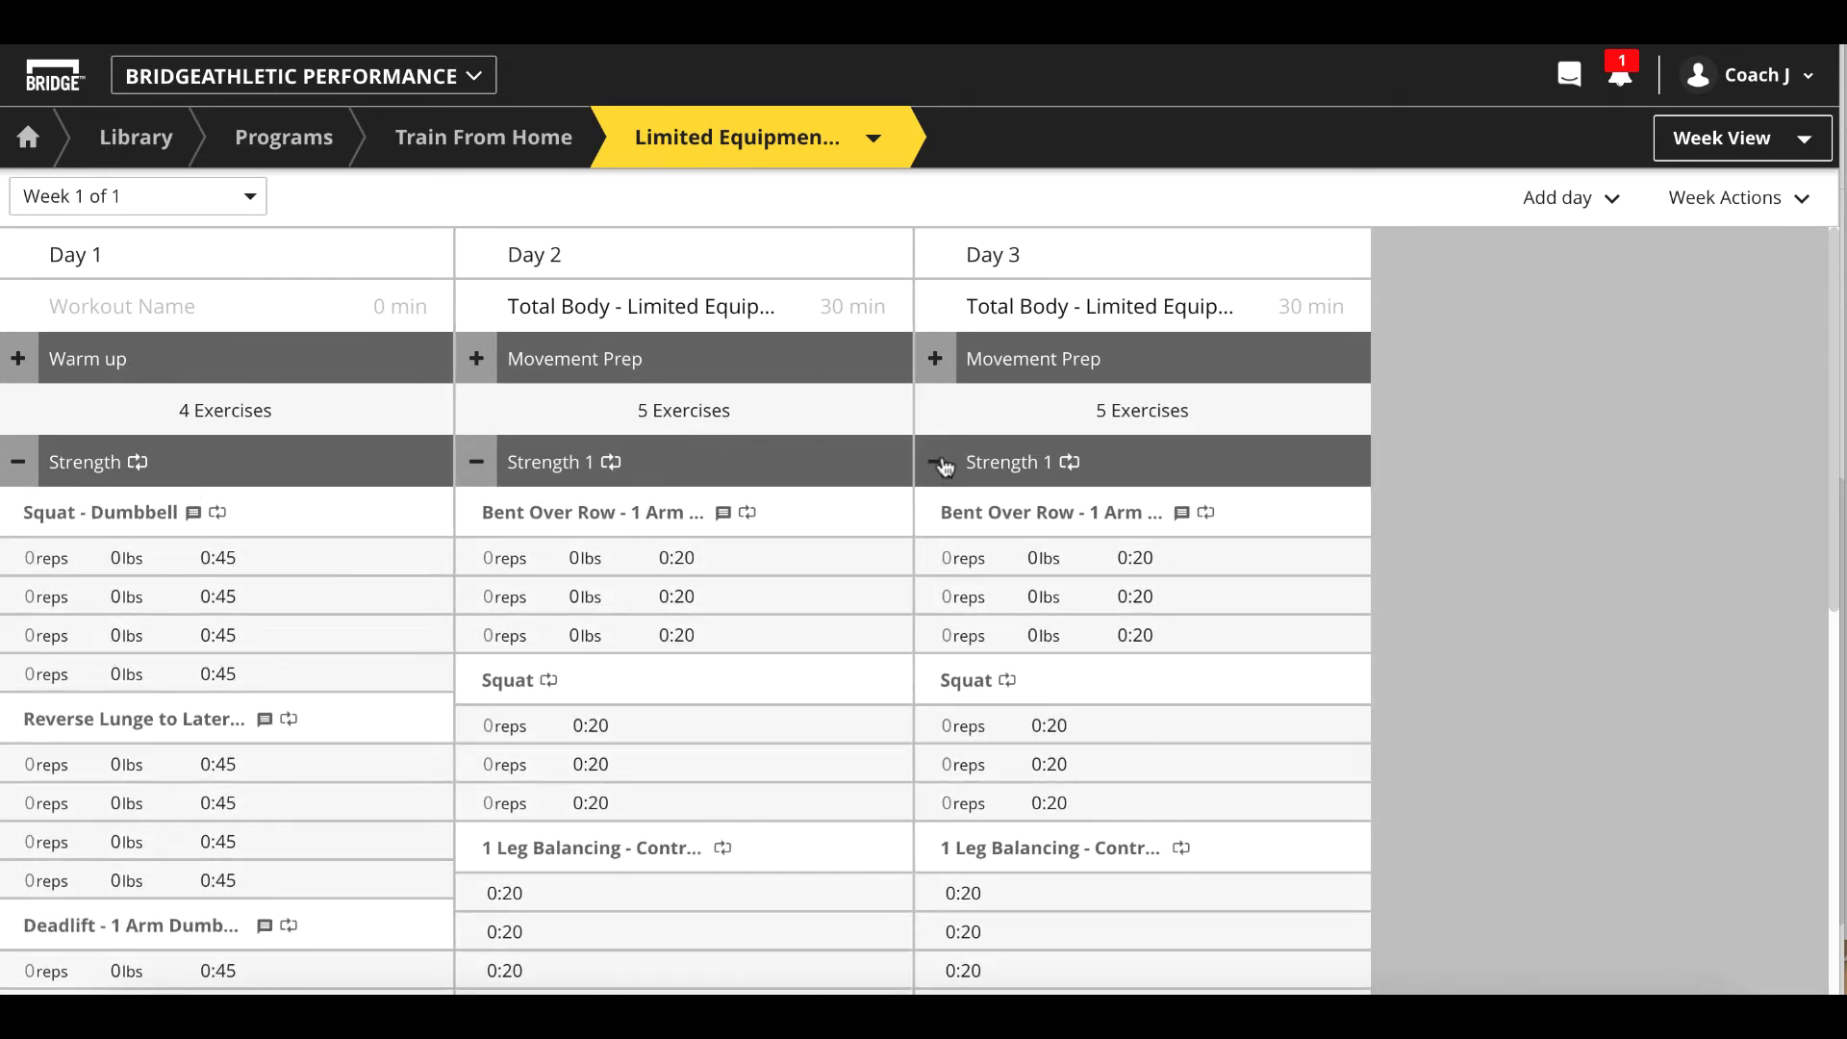
{"action": "mouse_move", "coordinate": [365, 467]}
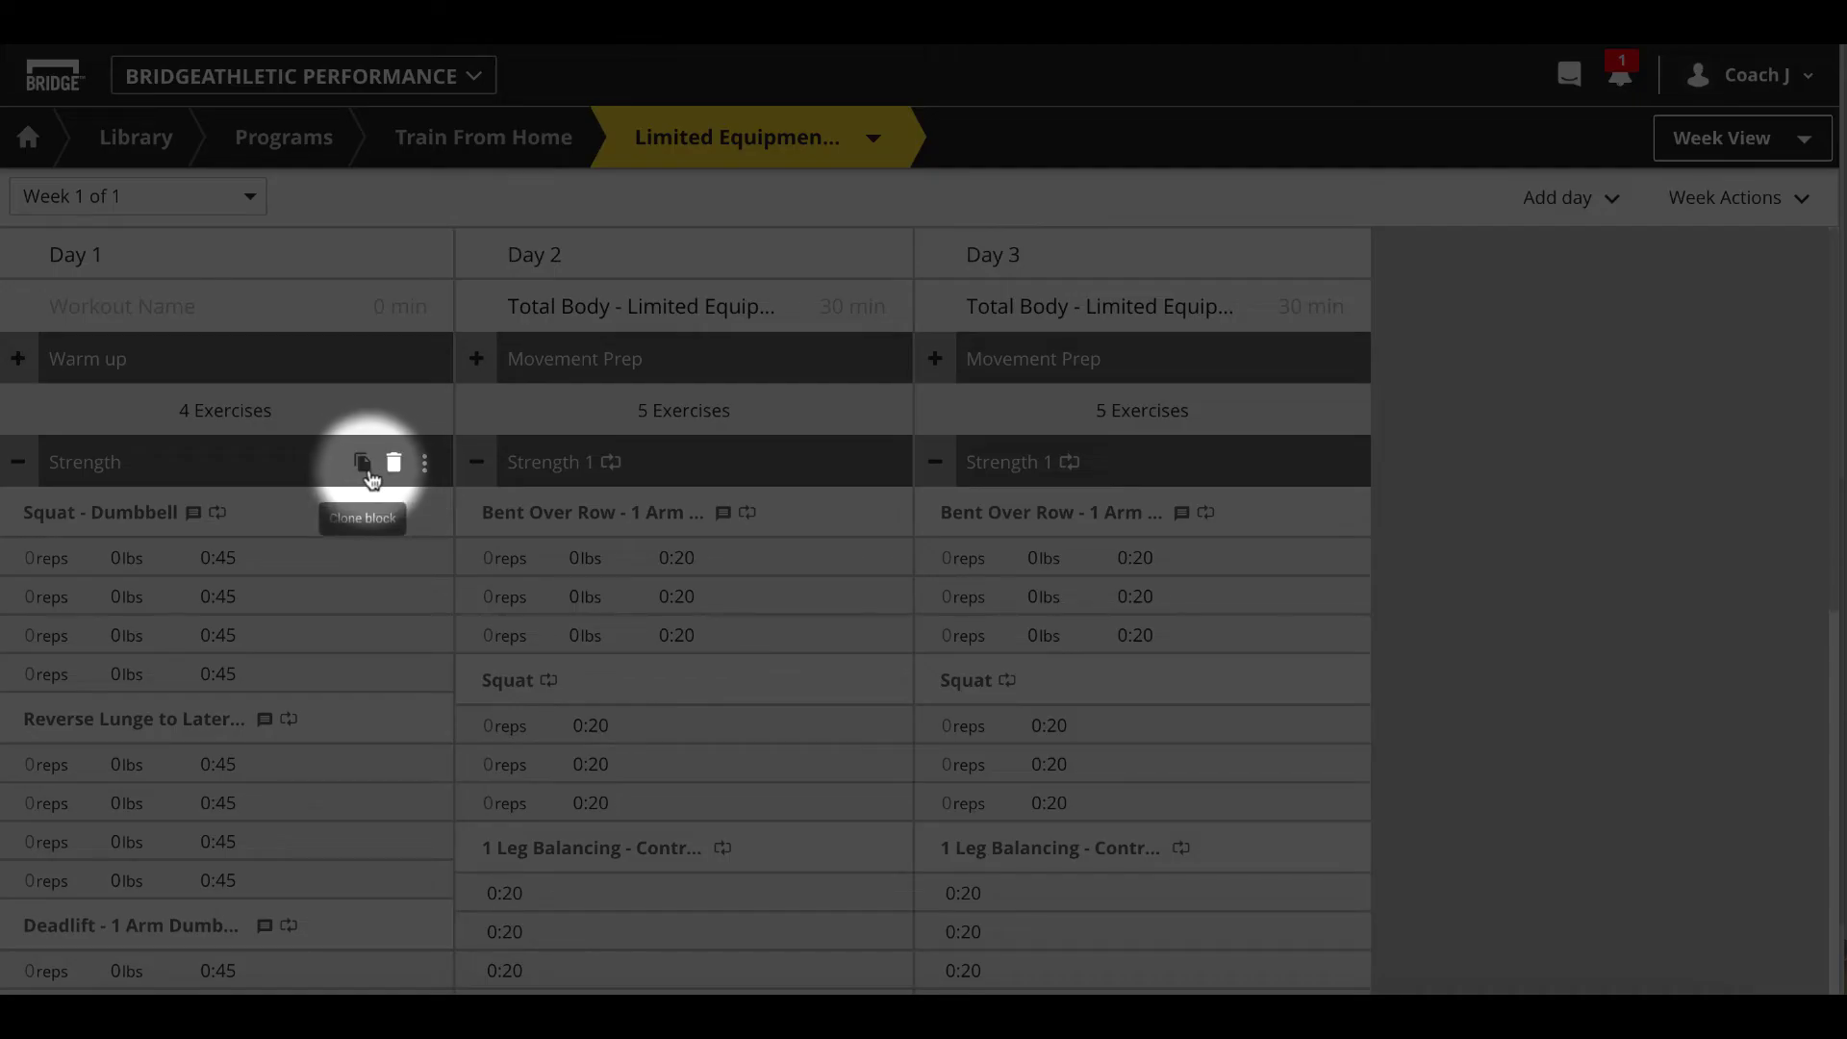
{"action": "left_click", "coordinate": [363, 466]}
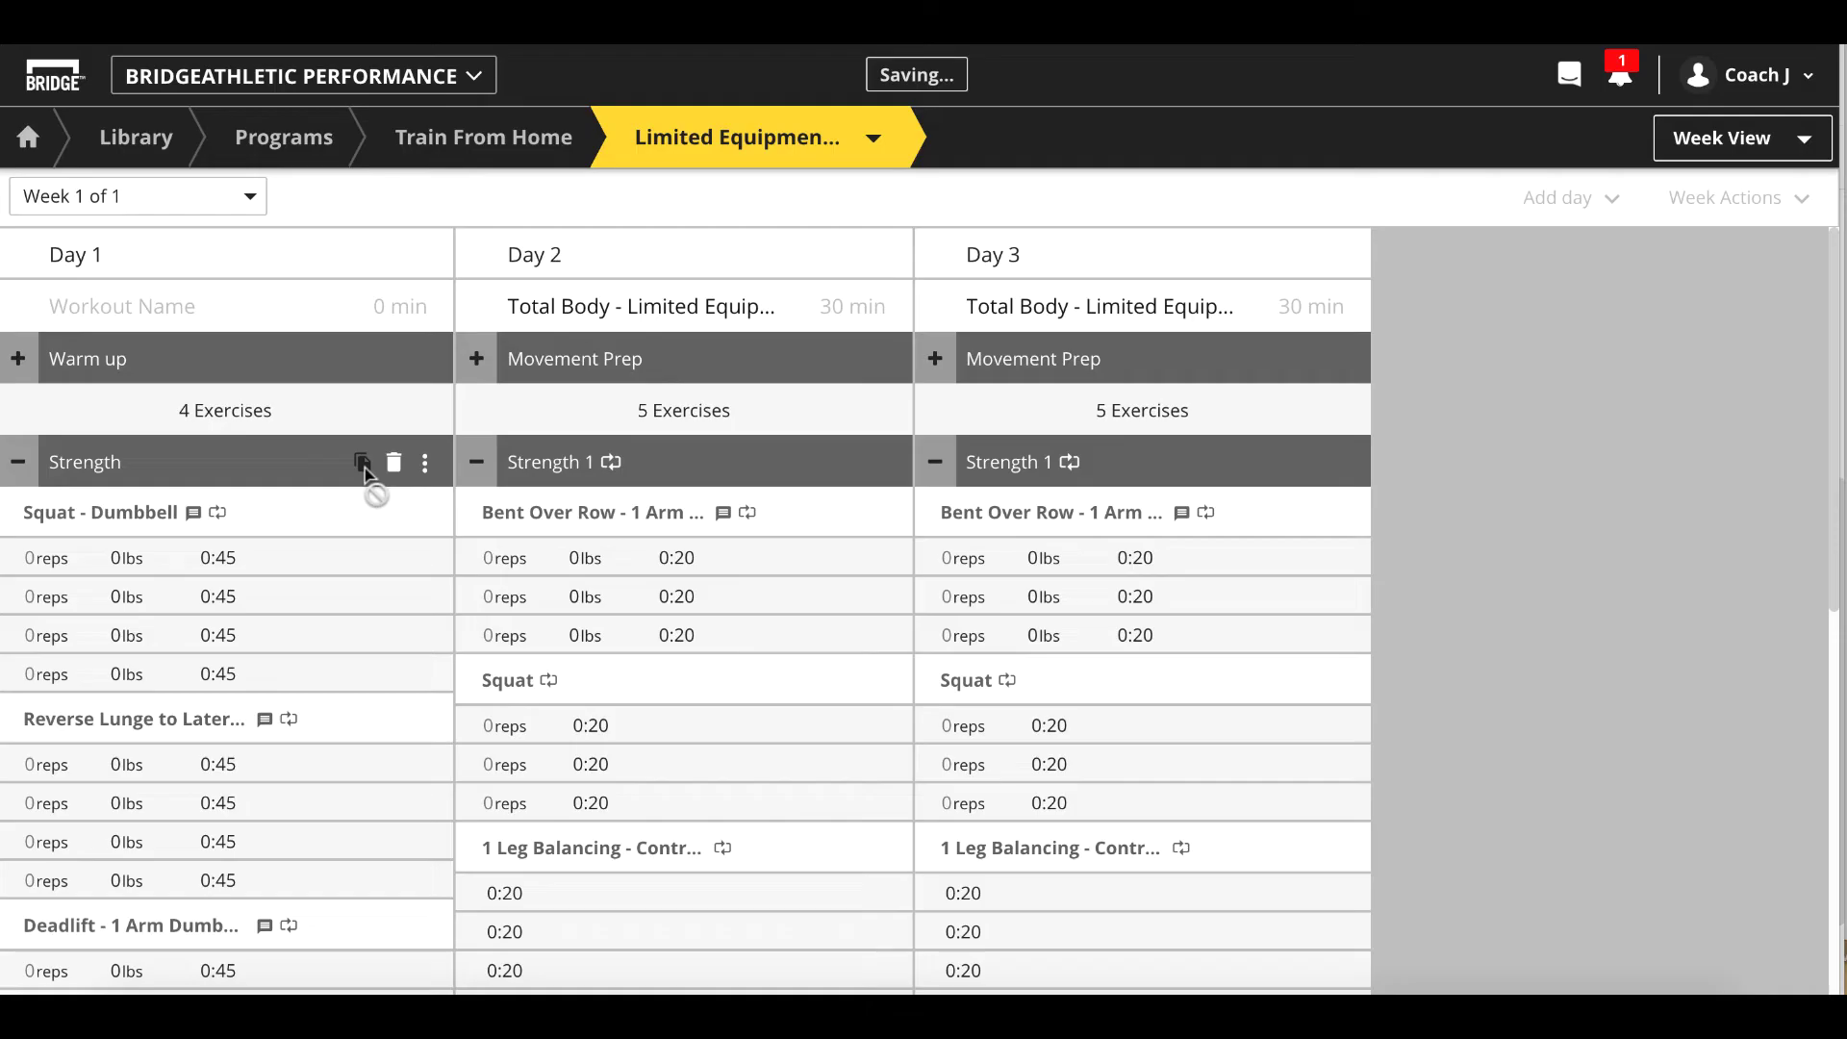
{"action": "scroll", "coordinate": [363, 465], "scroll_direction": "down", "scroll_amount": 10}
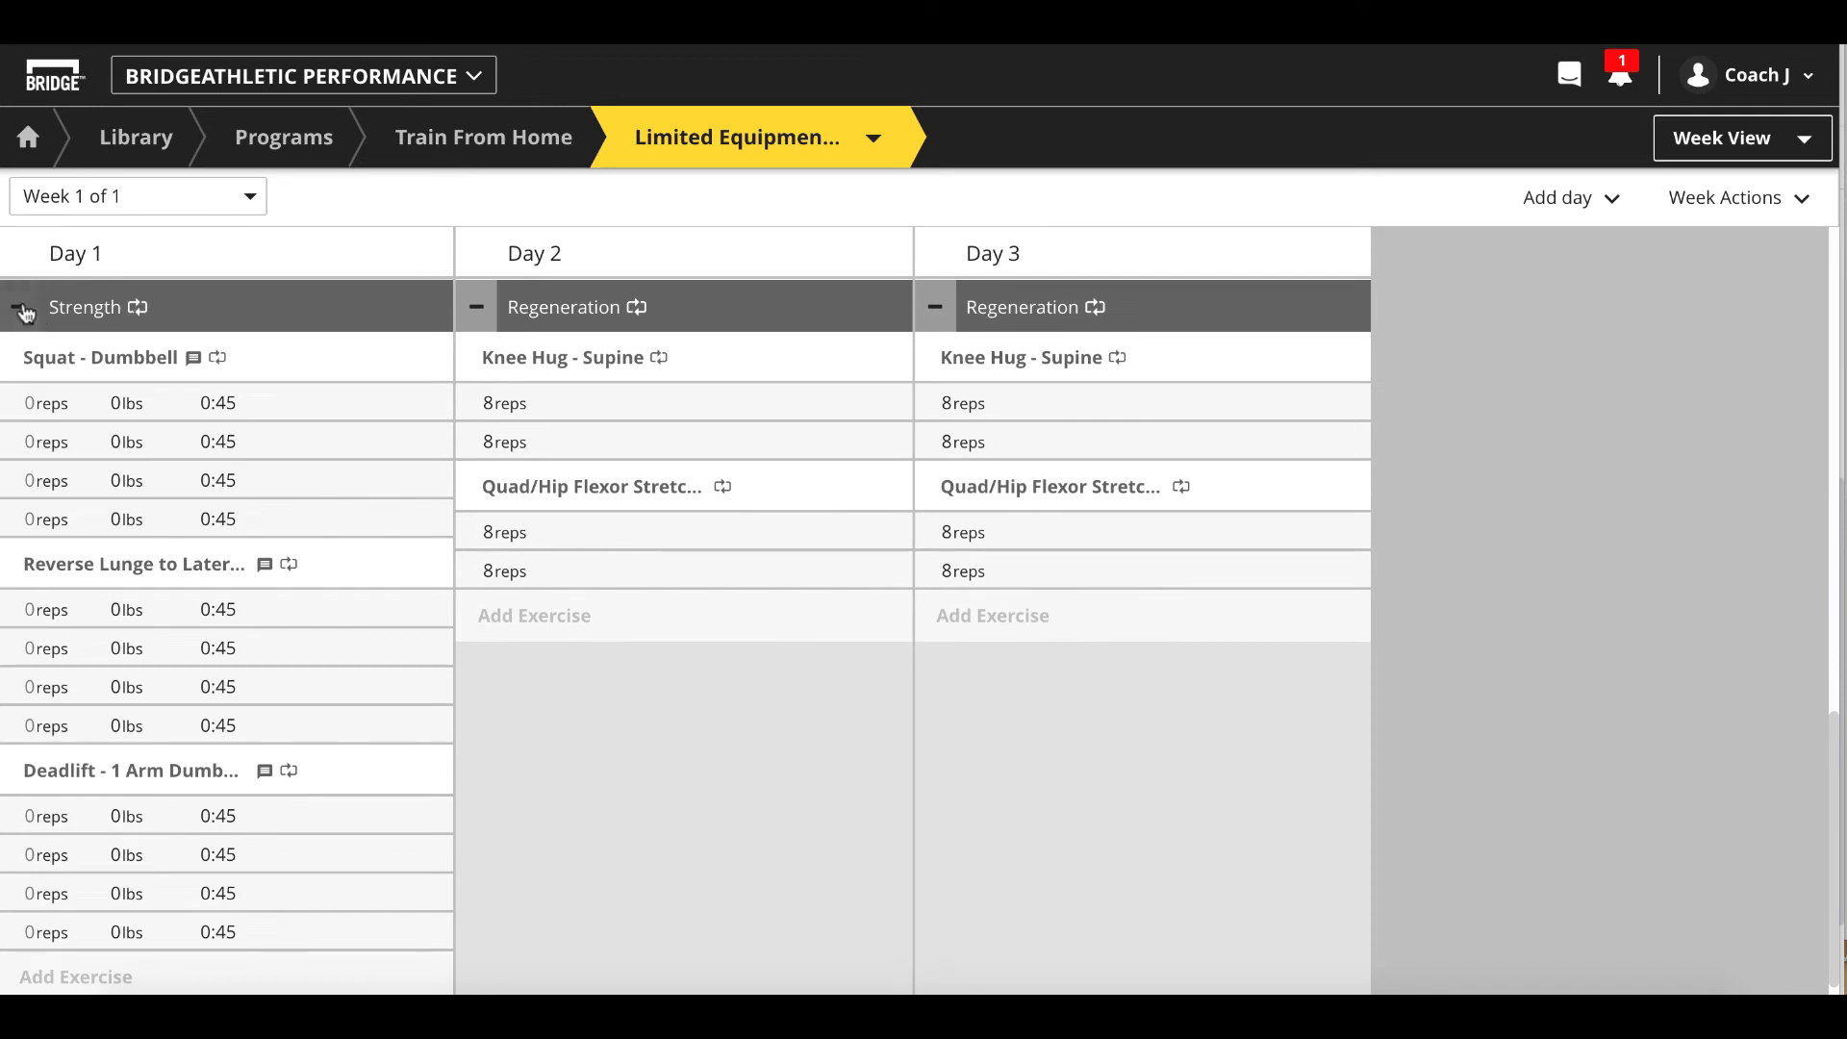
{"action": "left_click", "coordinate": [24, 312]}
{"action": "left_click", "coordinate": [20, 380]}
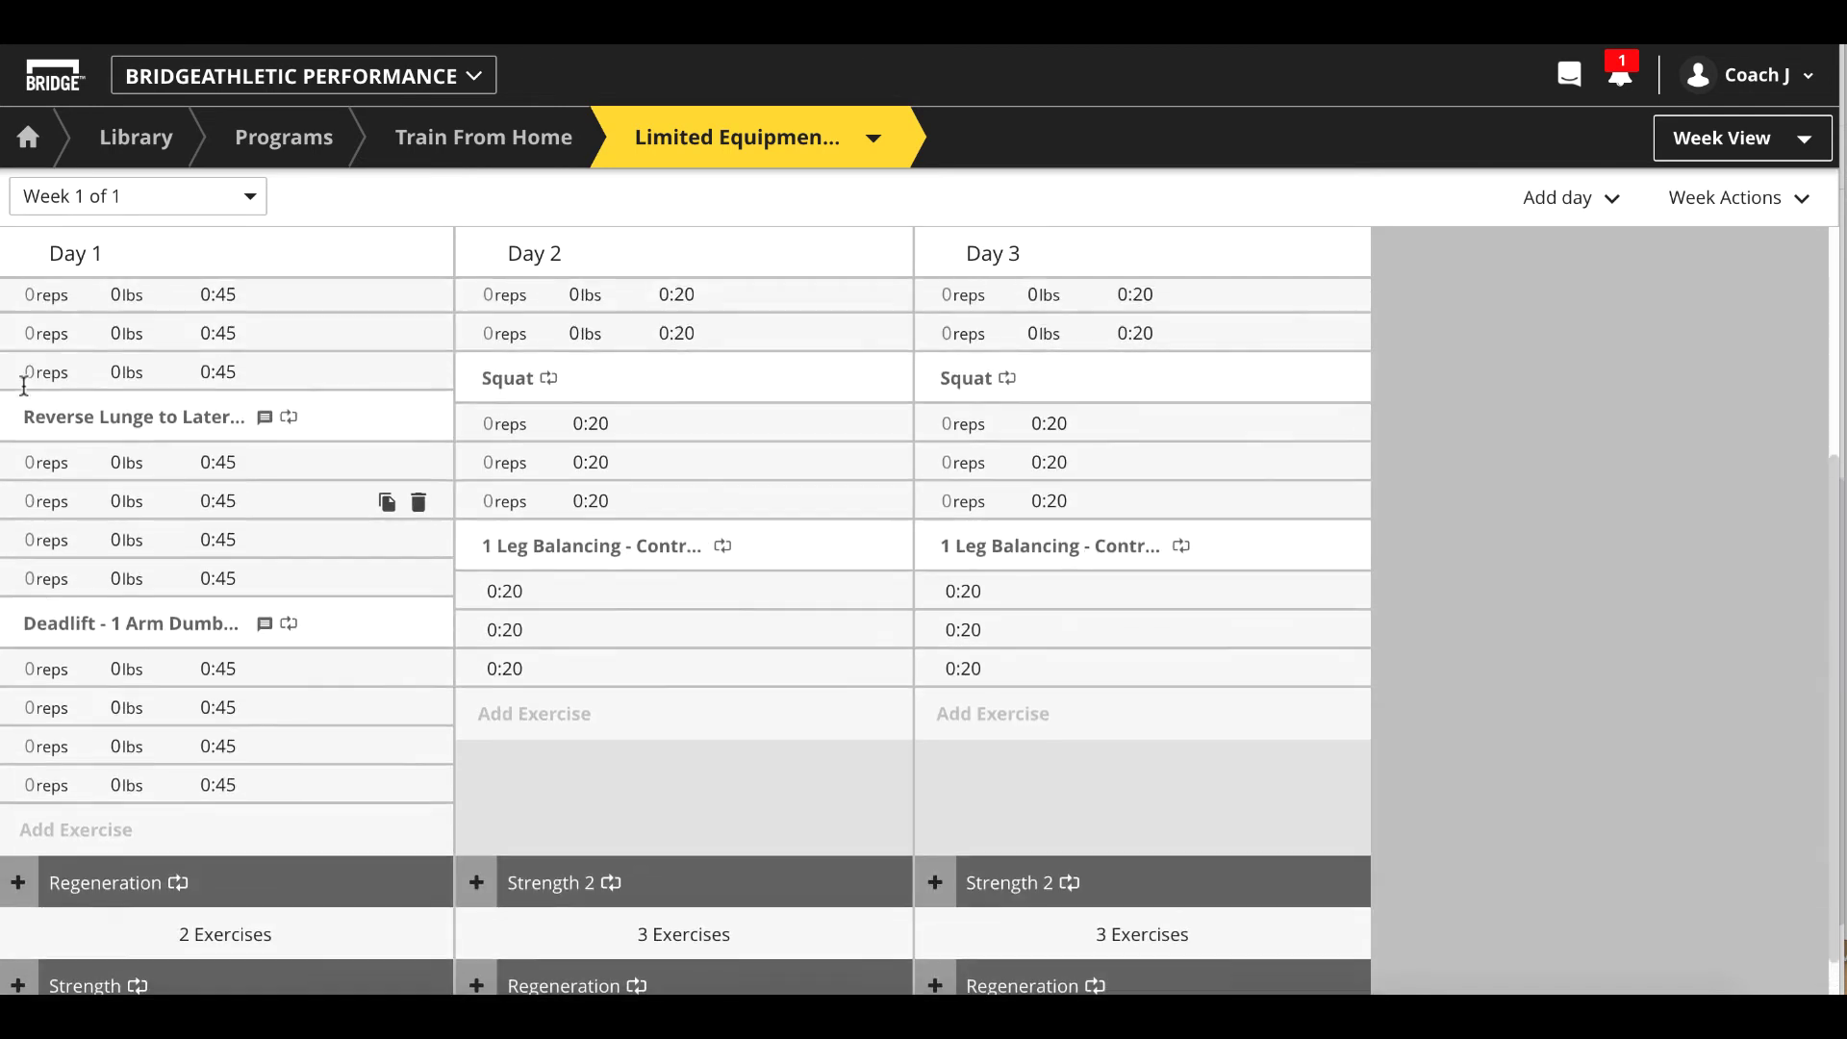
{"action": "scroll", "coordinate": [24, 385], "scroll_direction": "up", "scroll_amount": 3}
{"action": "left_click", "coordinate": [21, 400]}
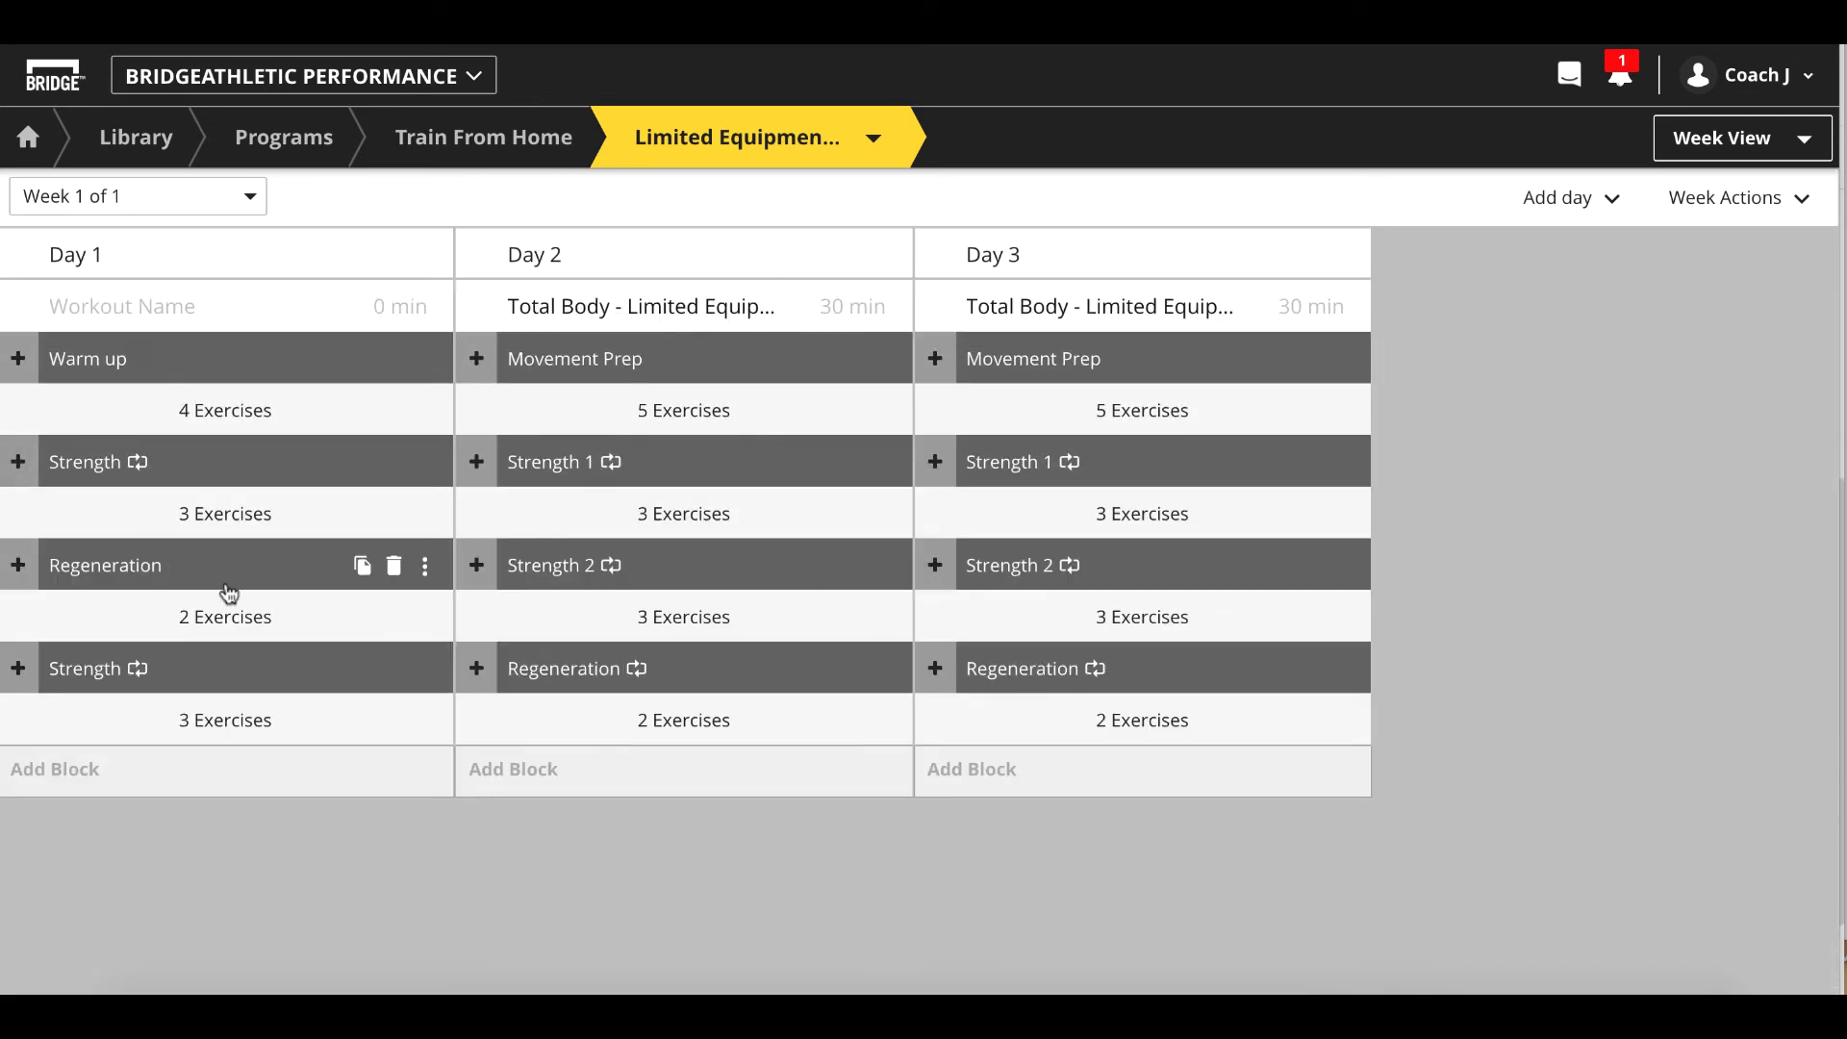
{"action": "left_click_drag", "start_coordinate": [177, 667], "coordinate": [1097, 481]}
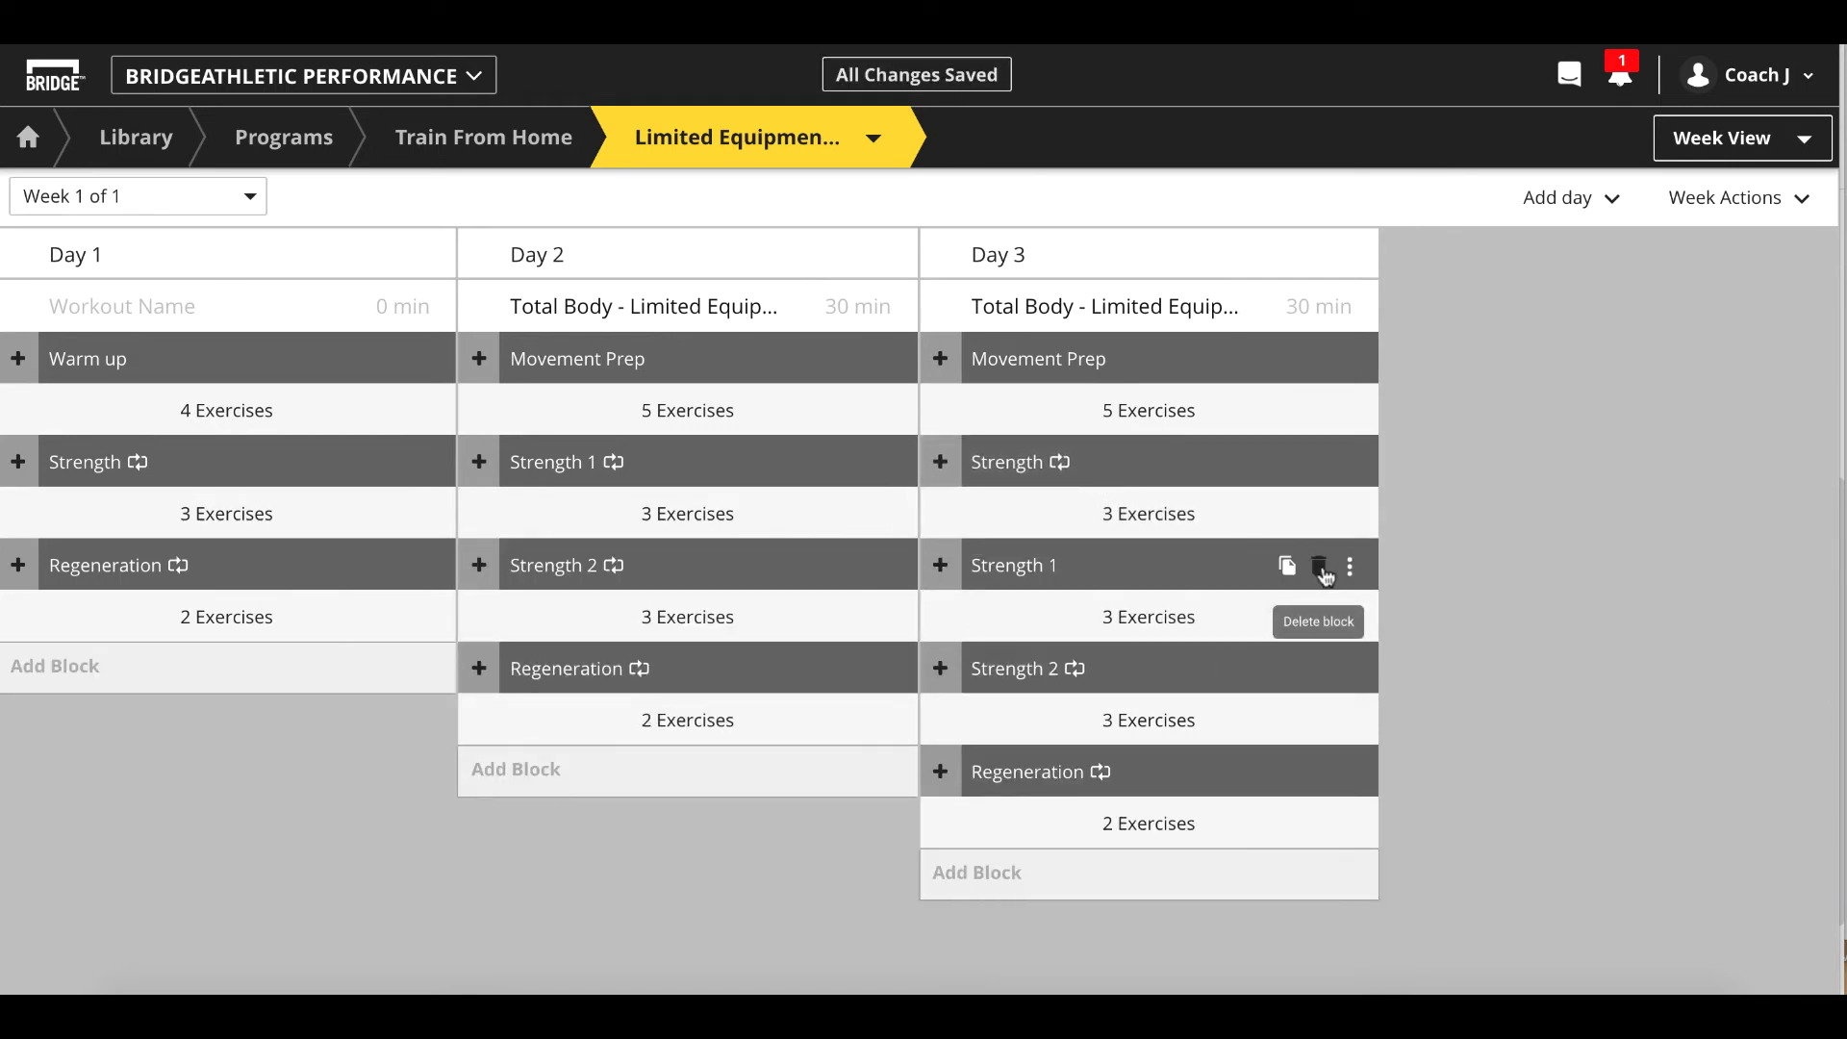
- Delete the Strength 1 block from Day 3
{"action": "left_click", "coordinate": [1348, 566]}
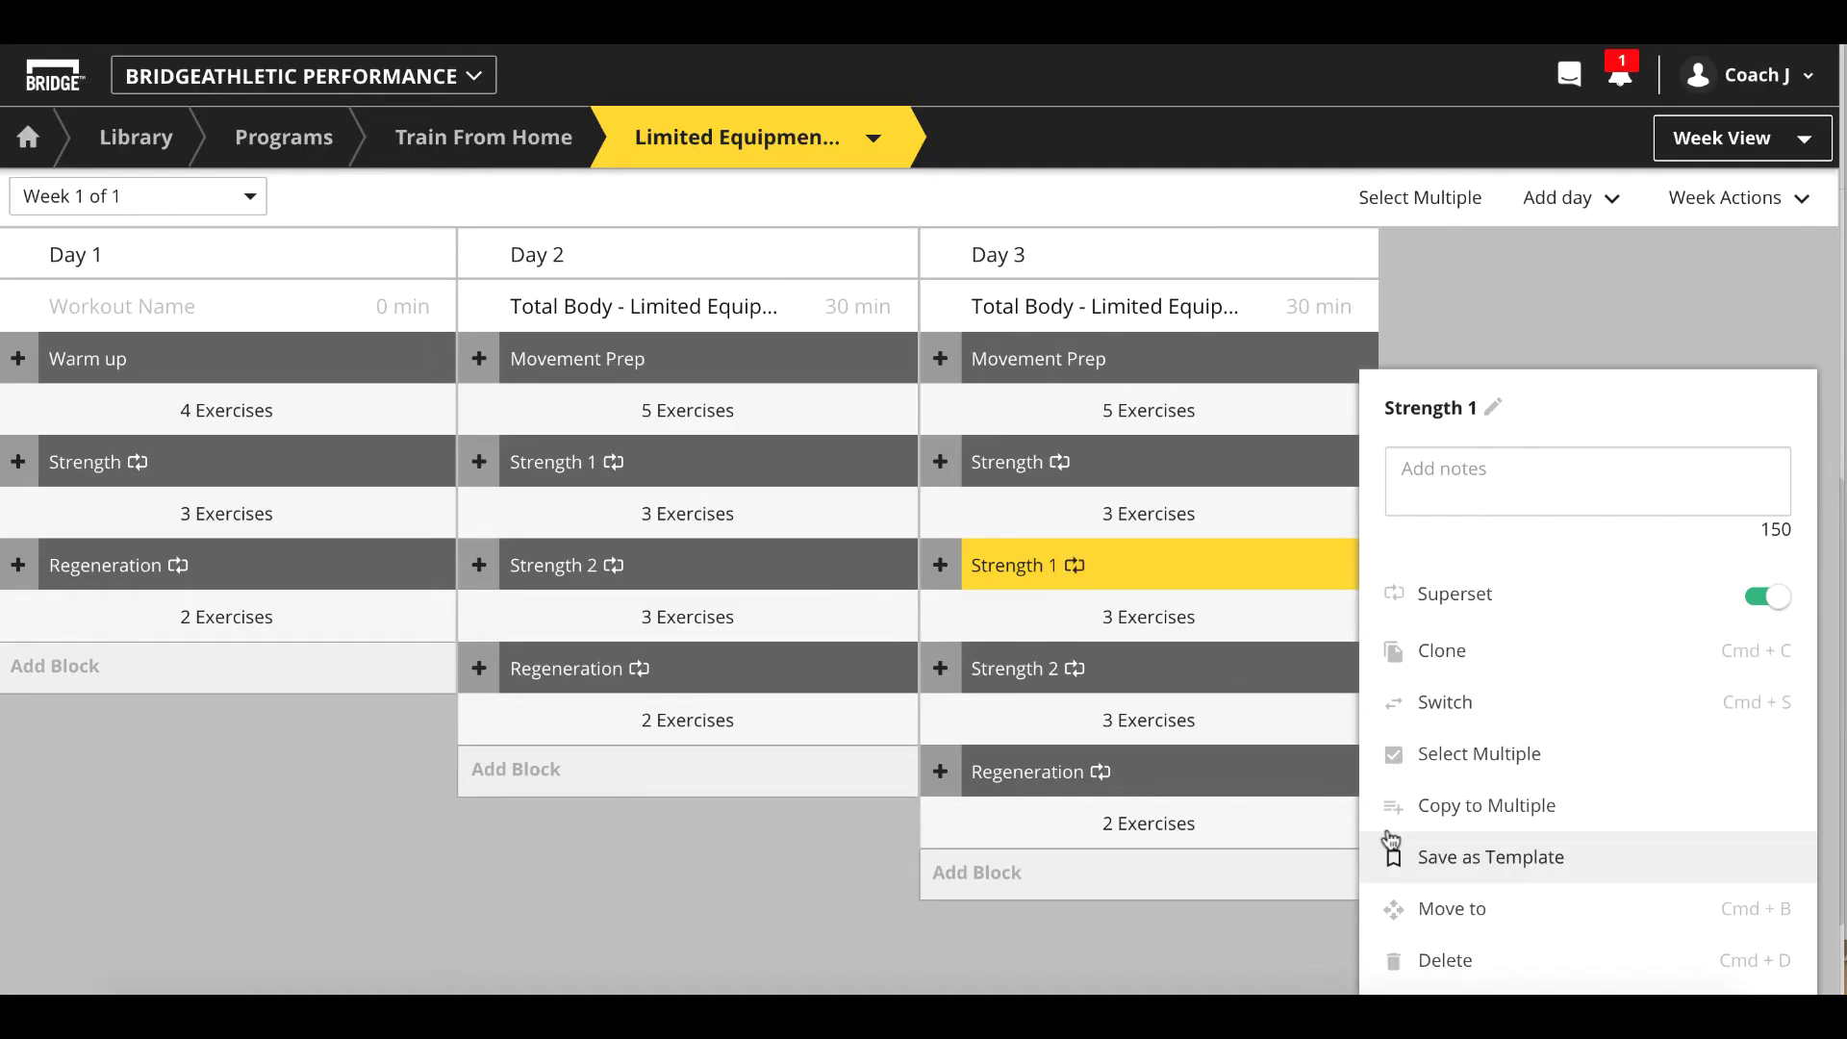
{"action": "left_click", "coordinate": [1405, 960]}
{"action": "left_click", "coordinate": [1020, 643]}
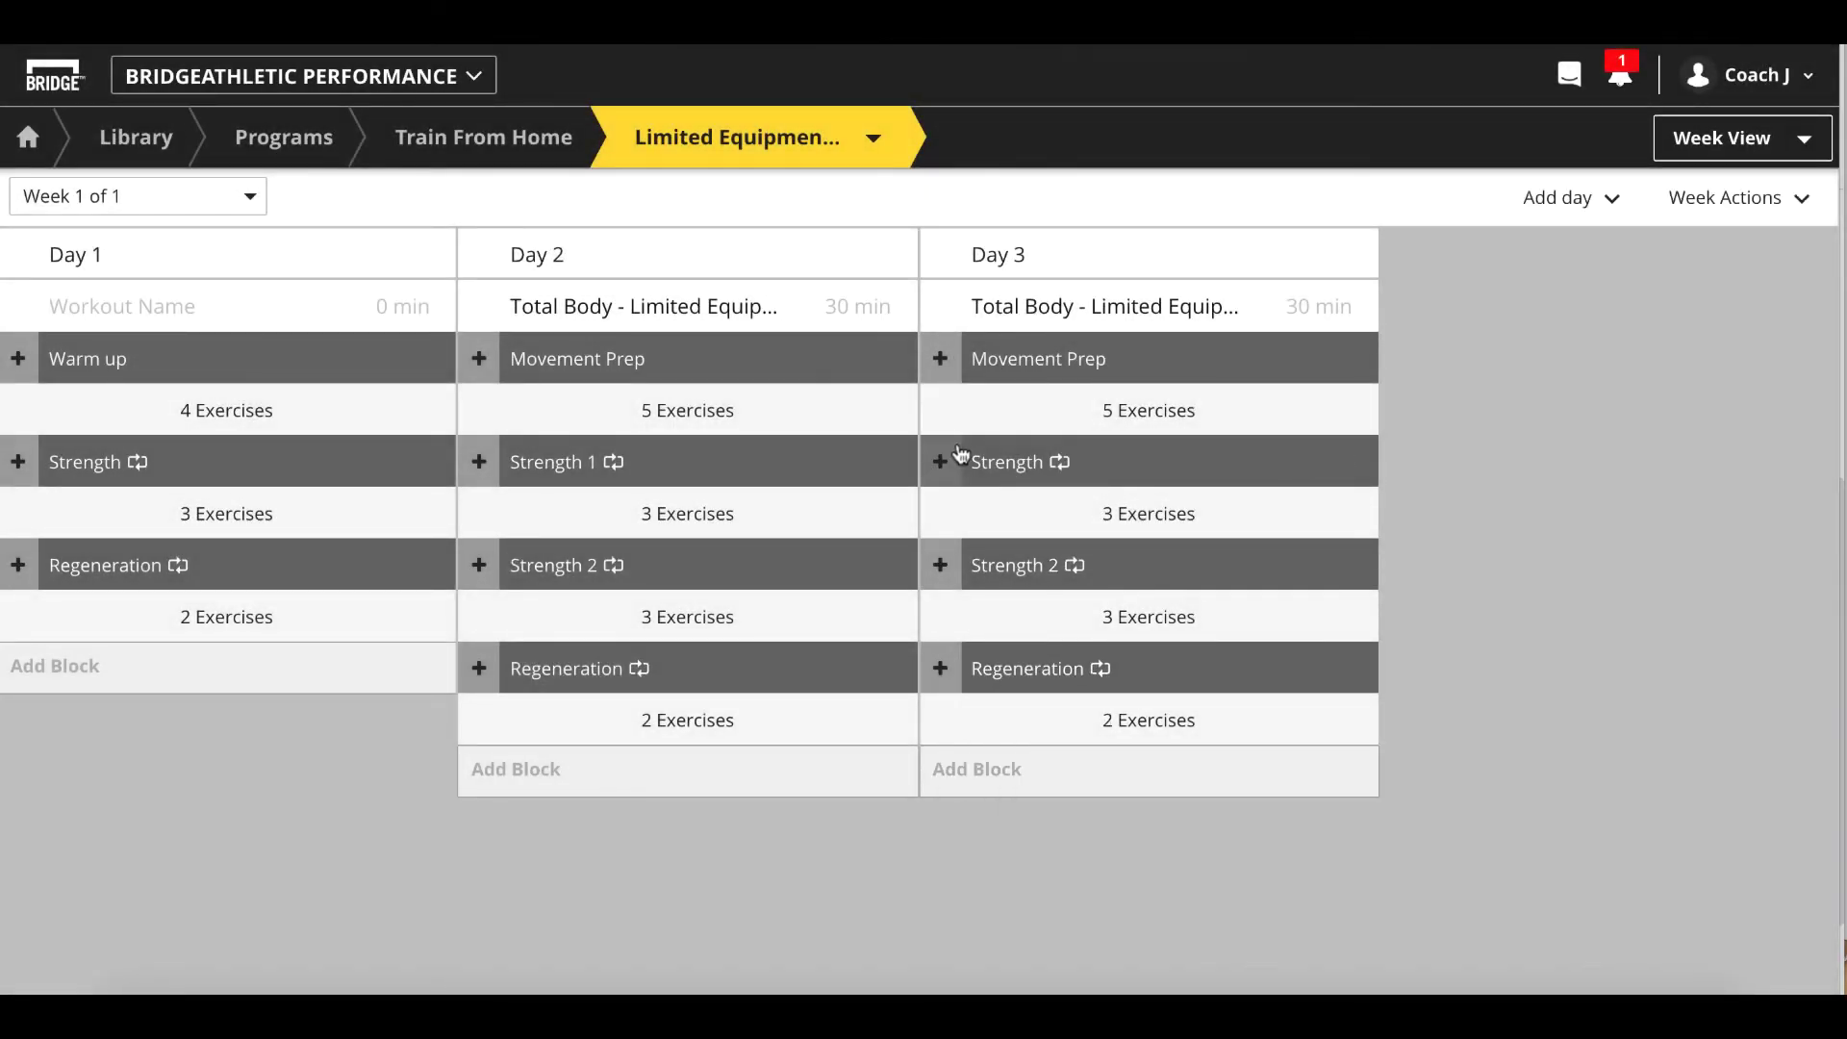
- Expand the first Strength blocks across all three days and clone the whole week as Week 2
{"action": "left_click", "coordinate": [940, 459]}
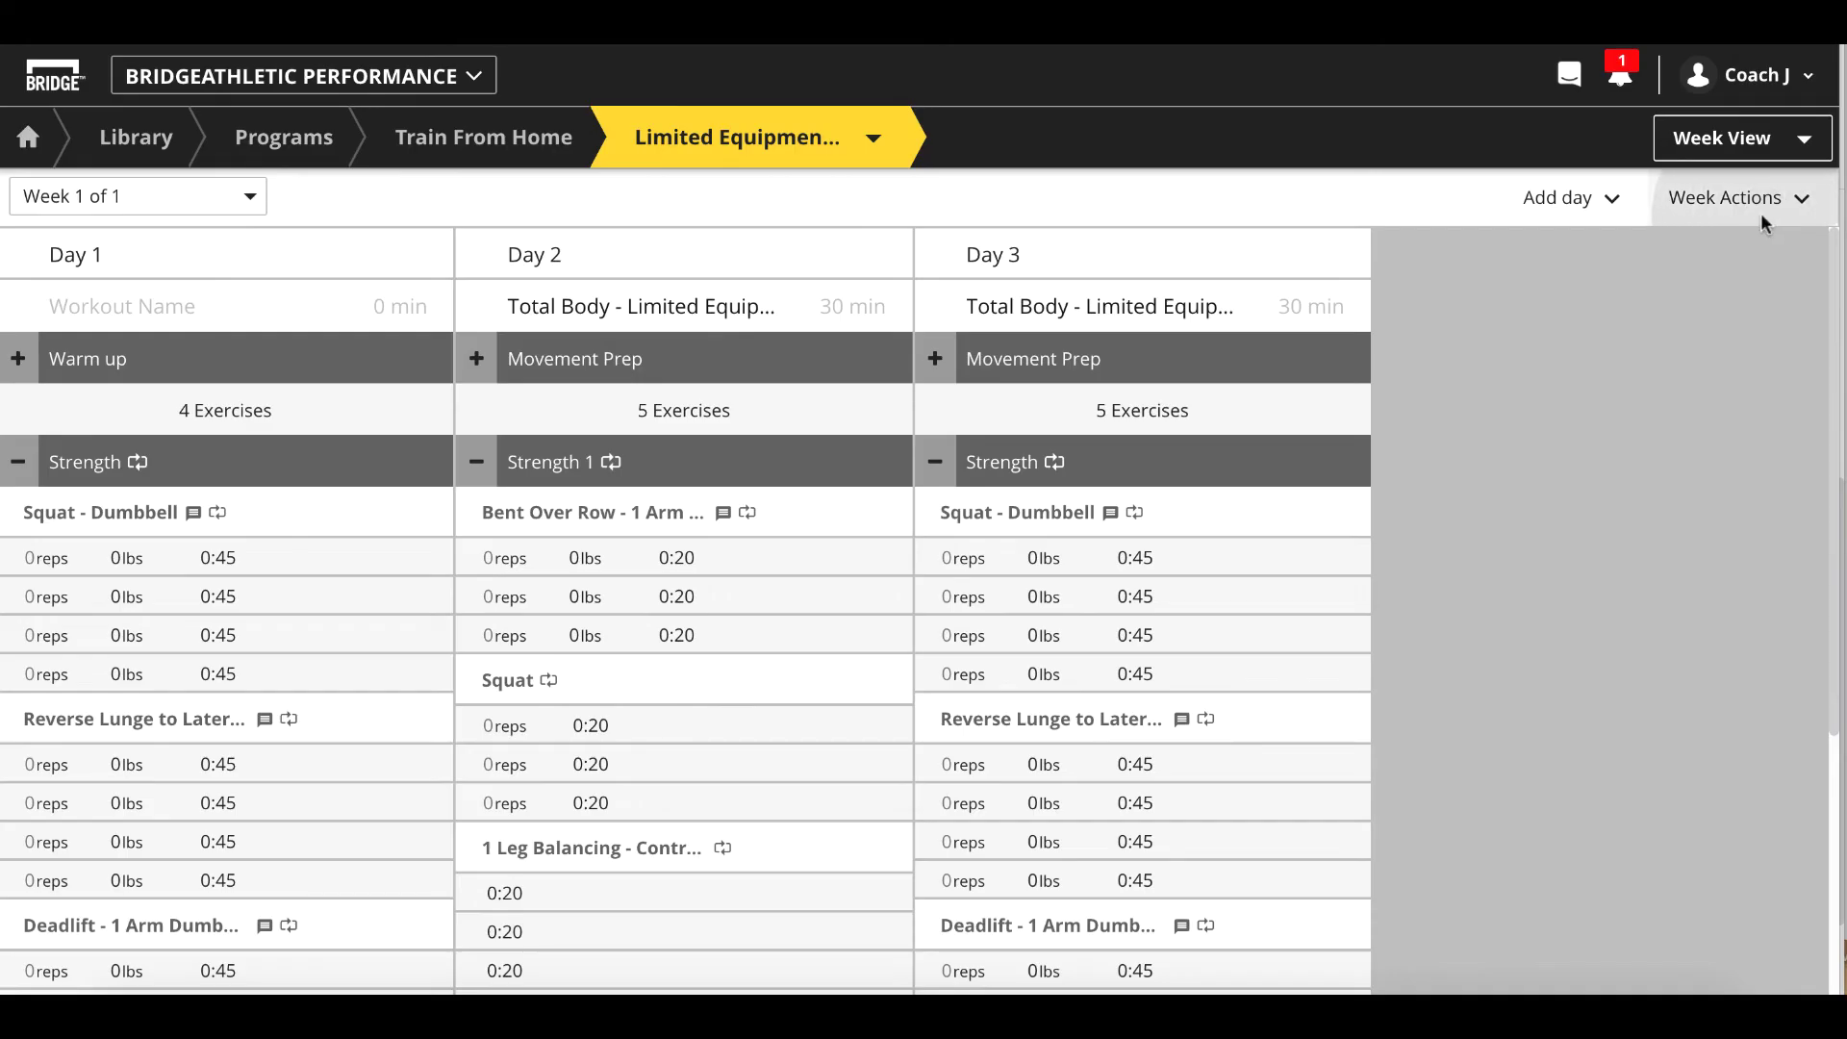
{"action": "left_click", "coordinate": [1764, 210]}
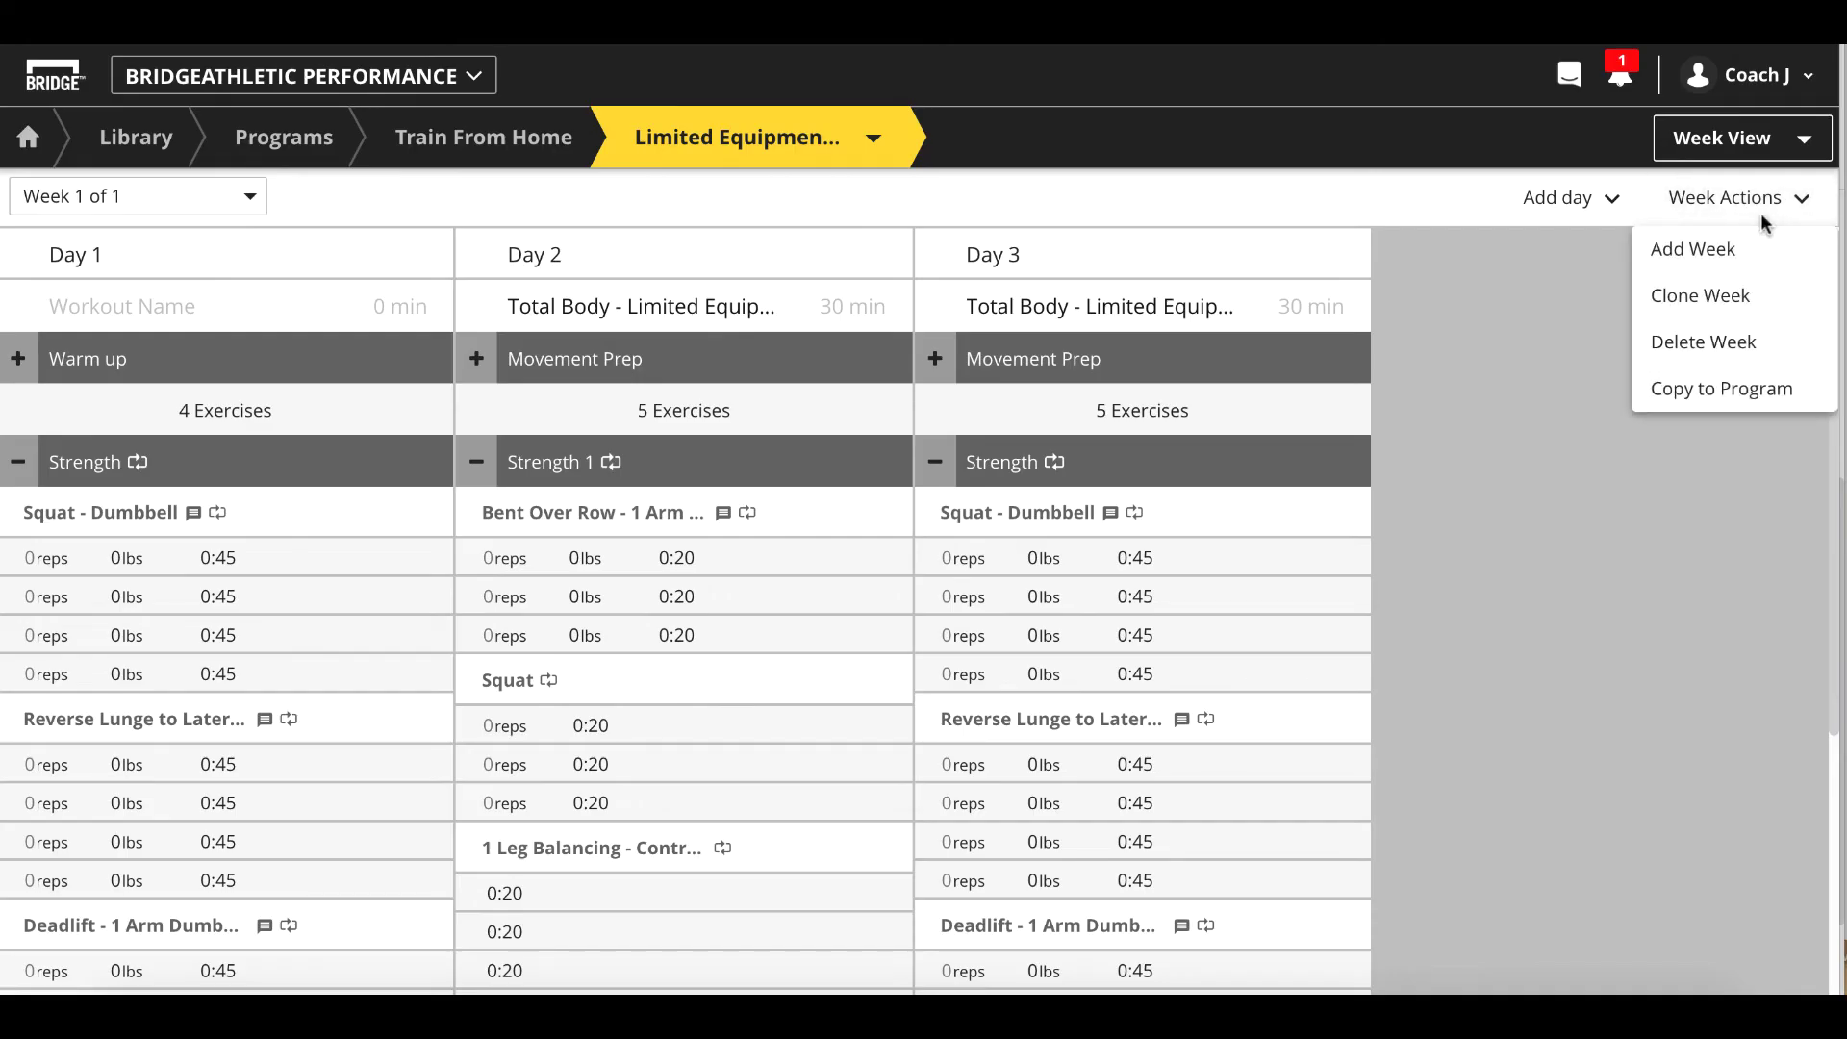
{"action": "left_click", "coordinate": [1698, 298]}
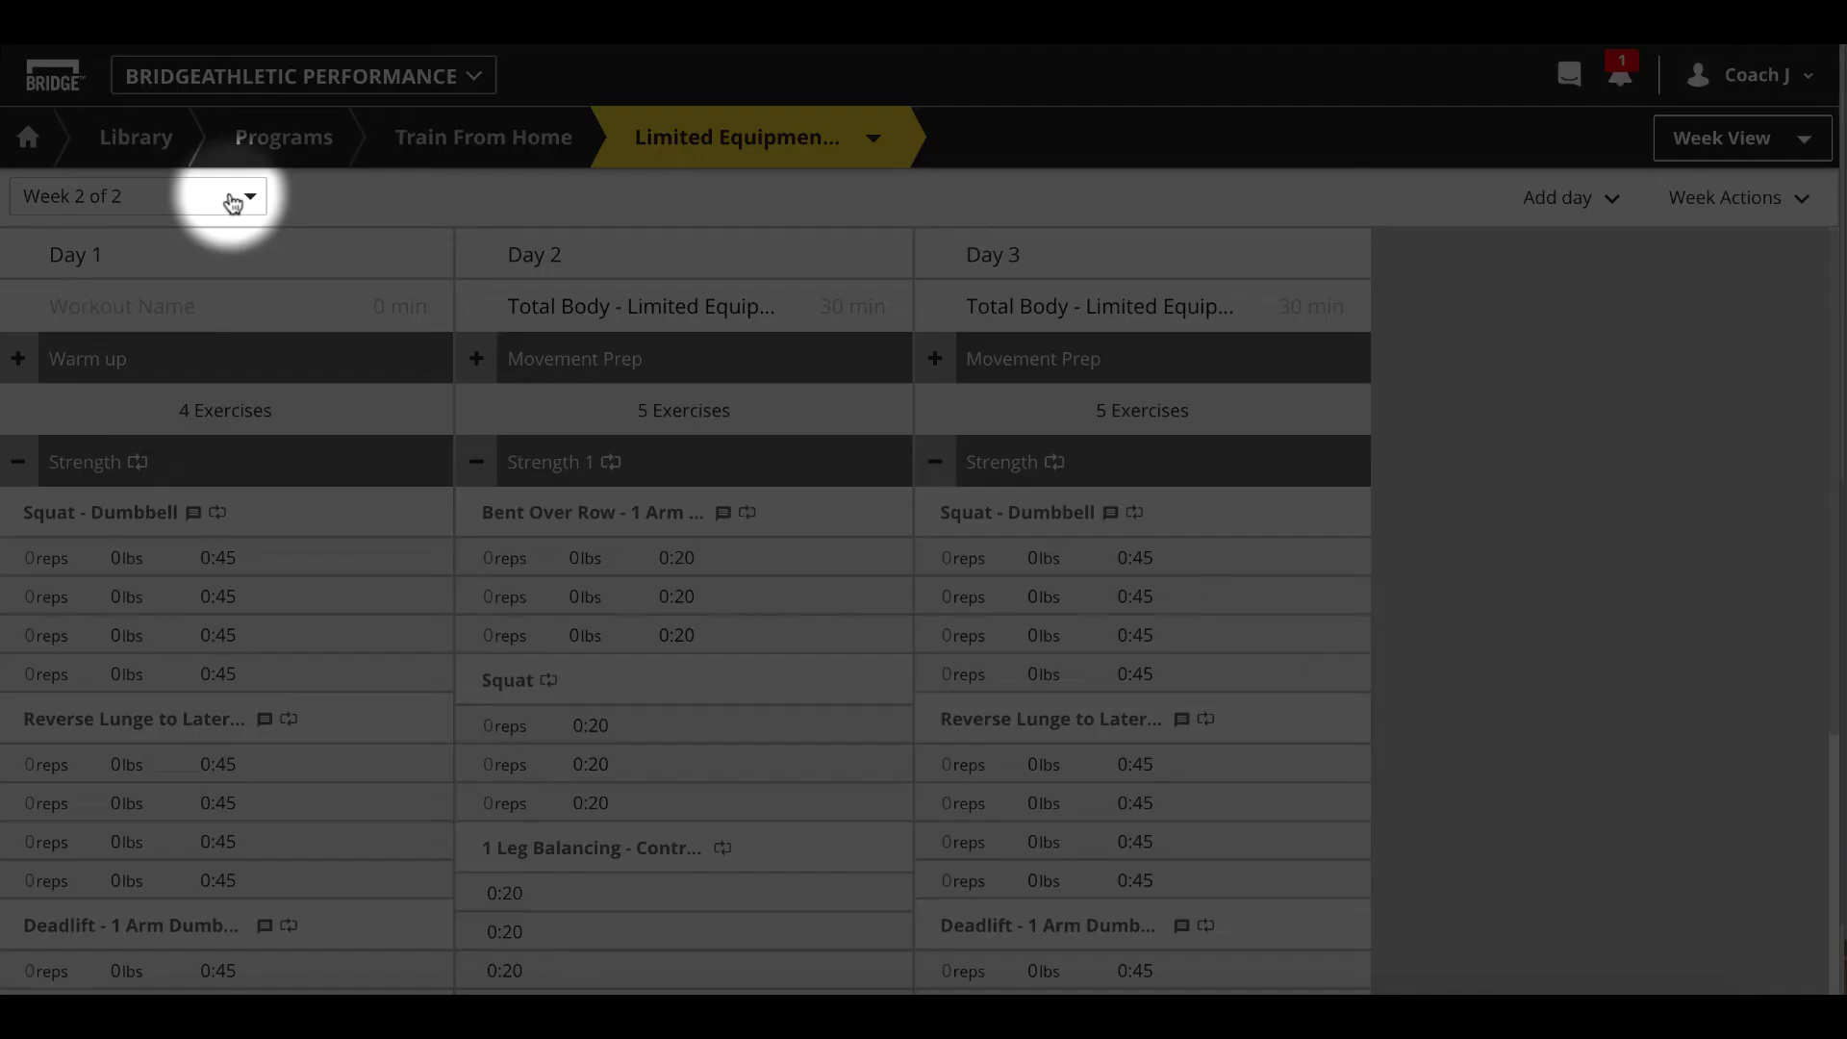
- Return to Week 1, review the Strength exercises of its three days, and collapse the Strength blocks
{"action": "left_click", "coordinate": [243, 197]}
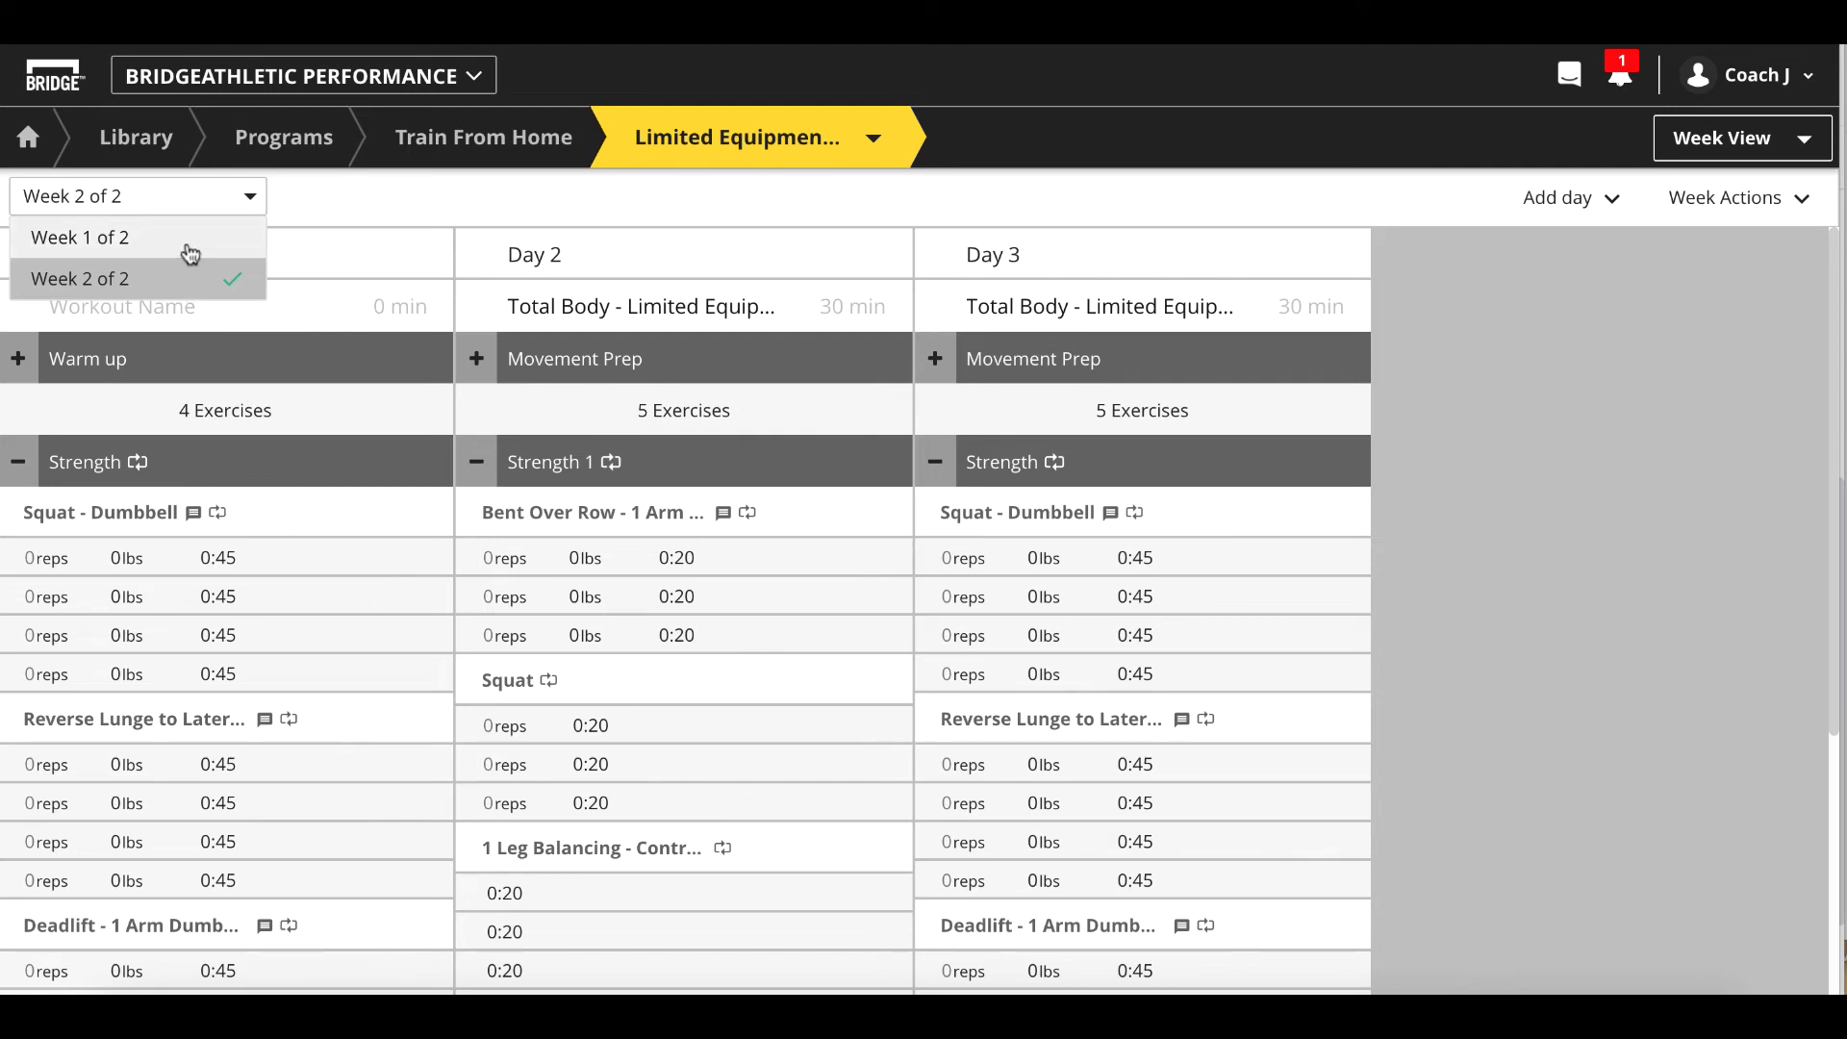
{"action": "left_click", "coordinate": [189, 255]}
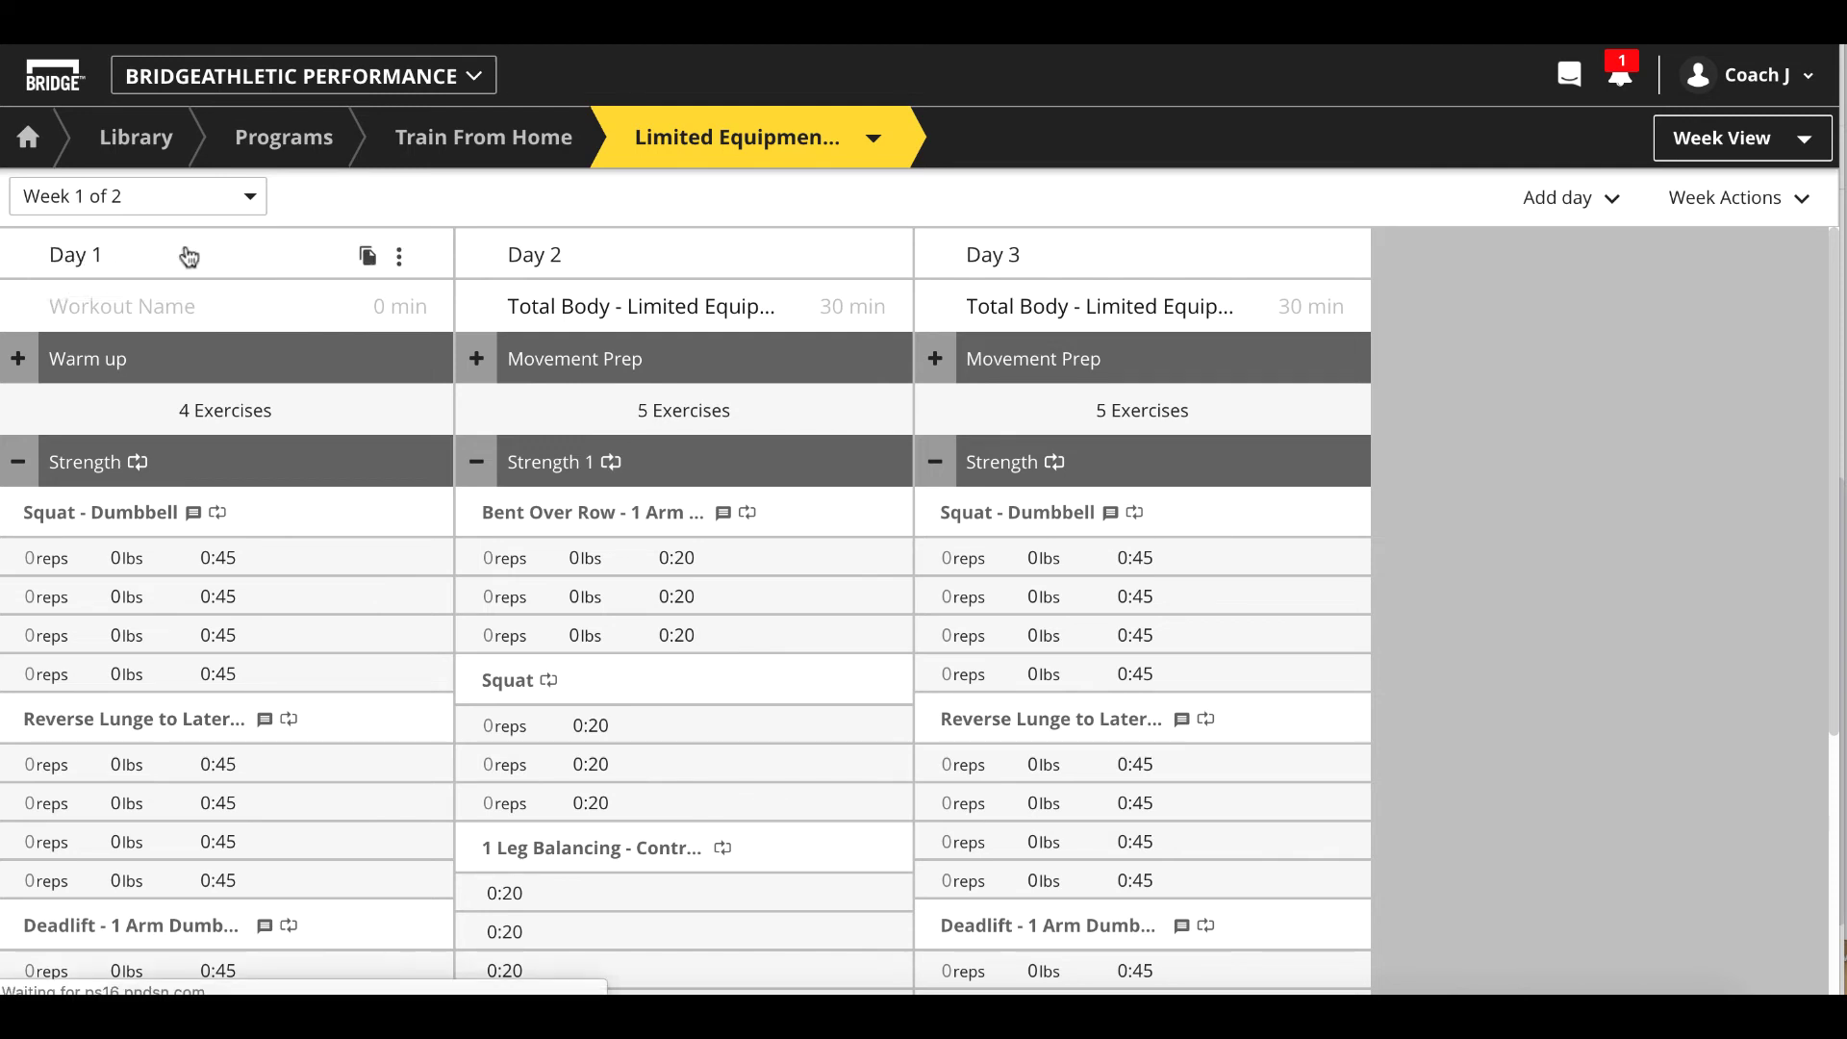
{"action": "scroll", "coordinate": [185, 256], "scroll_direction": "down", "scroll_amount": 4}
{"action": "scroll", "coordinate": [502, 289], "scroll_direction": "up", "scroll_amount": 1}
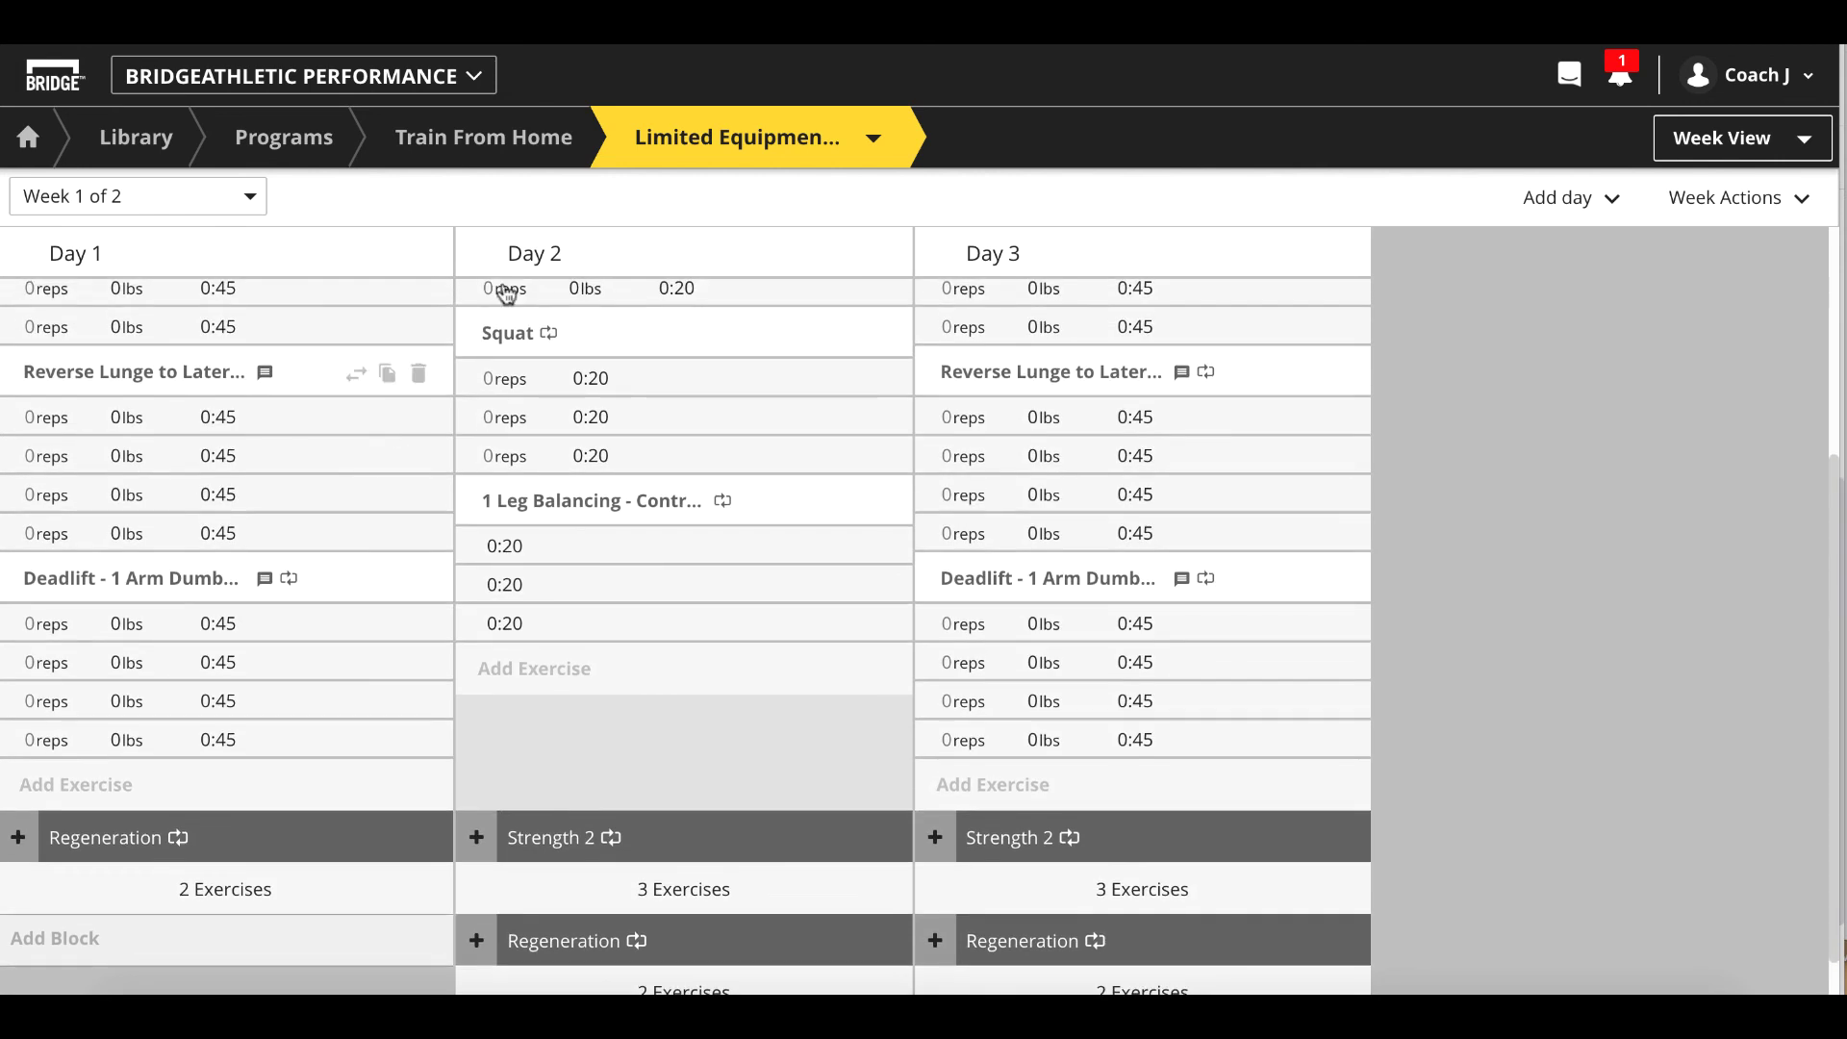
{"action": "scroll", "coordinate": [467, 488], "scroll_direction": "up", "scroll_amount": 4}
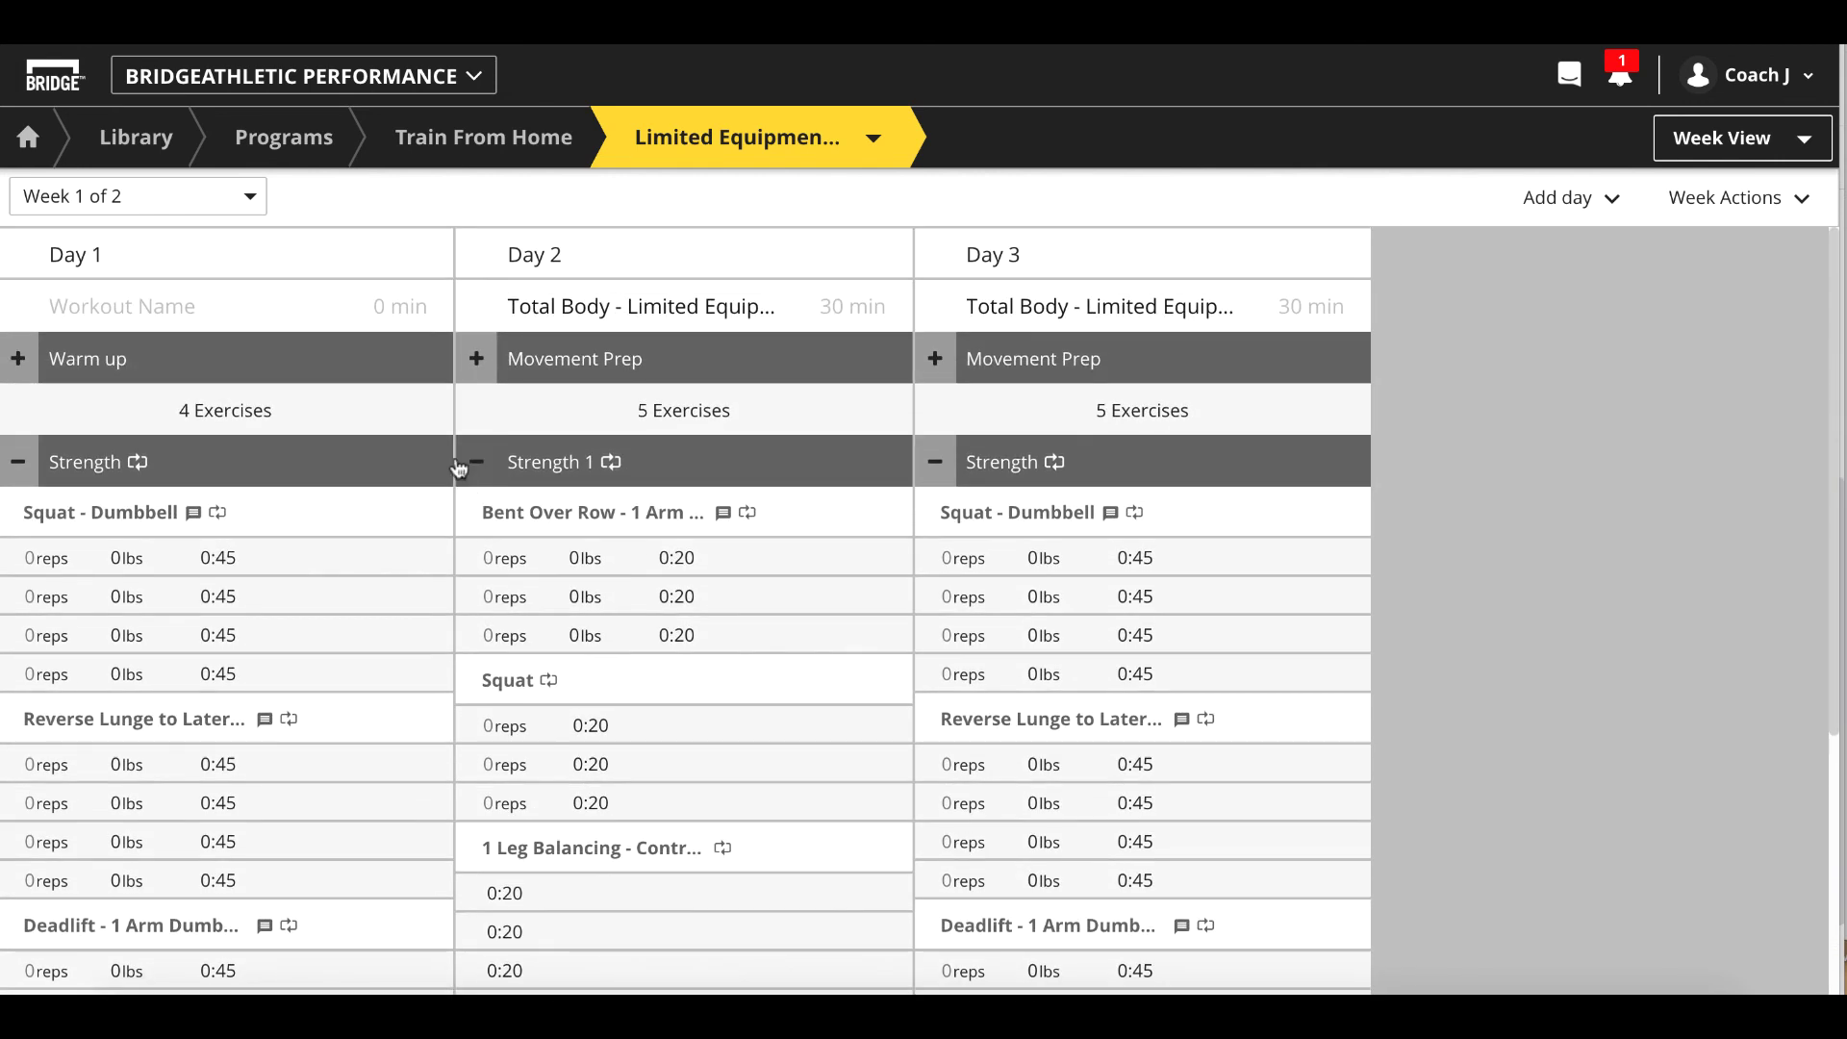
{"action": "left_click", "coordinate": [464, 466]}
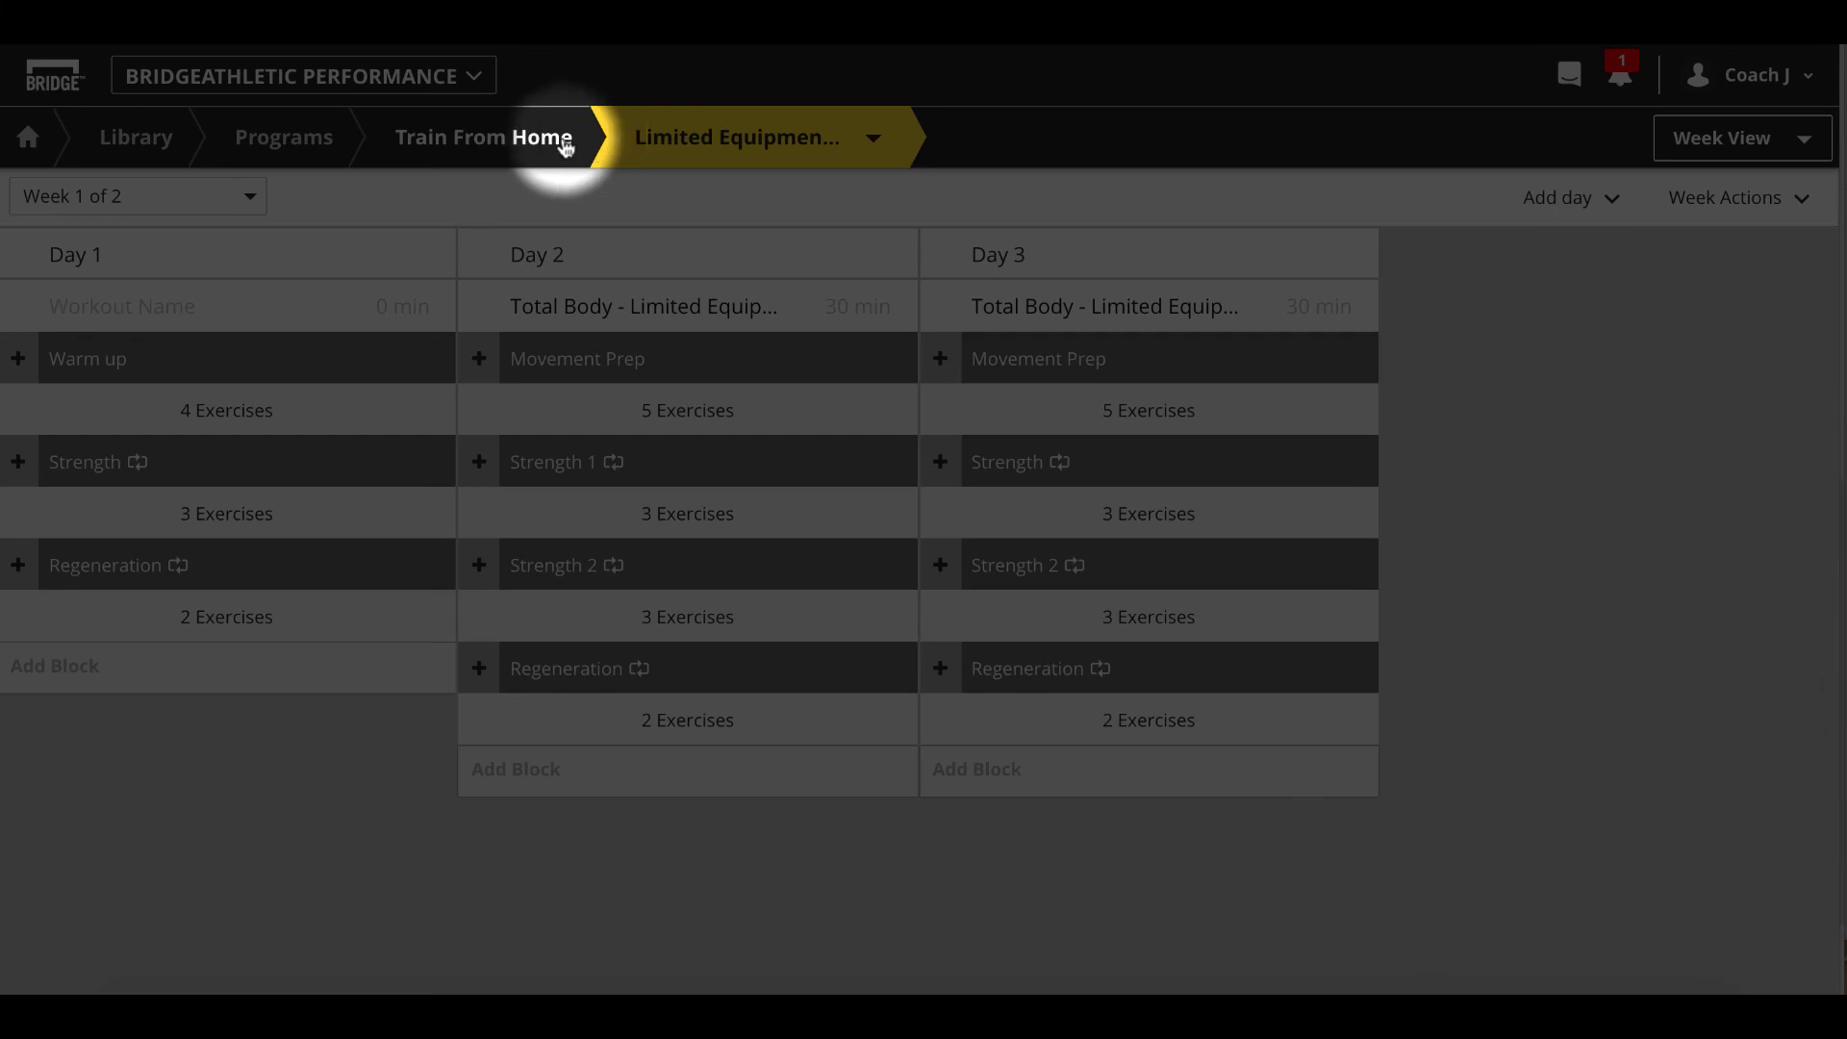
- Go back to the Train From Home program and start assigning its training to the Alcatraz team
{"action": "left_click", "coordinate": [563, 143]}
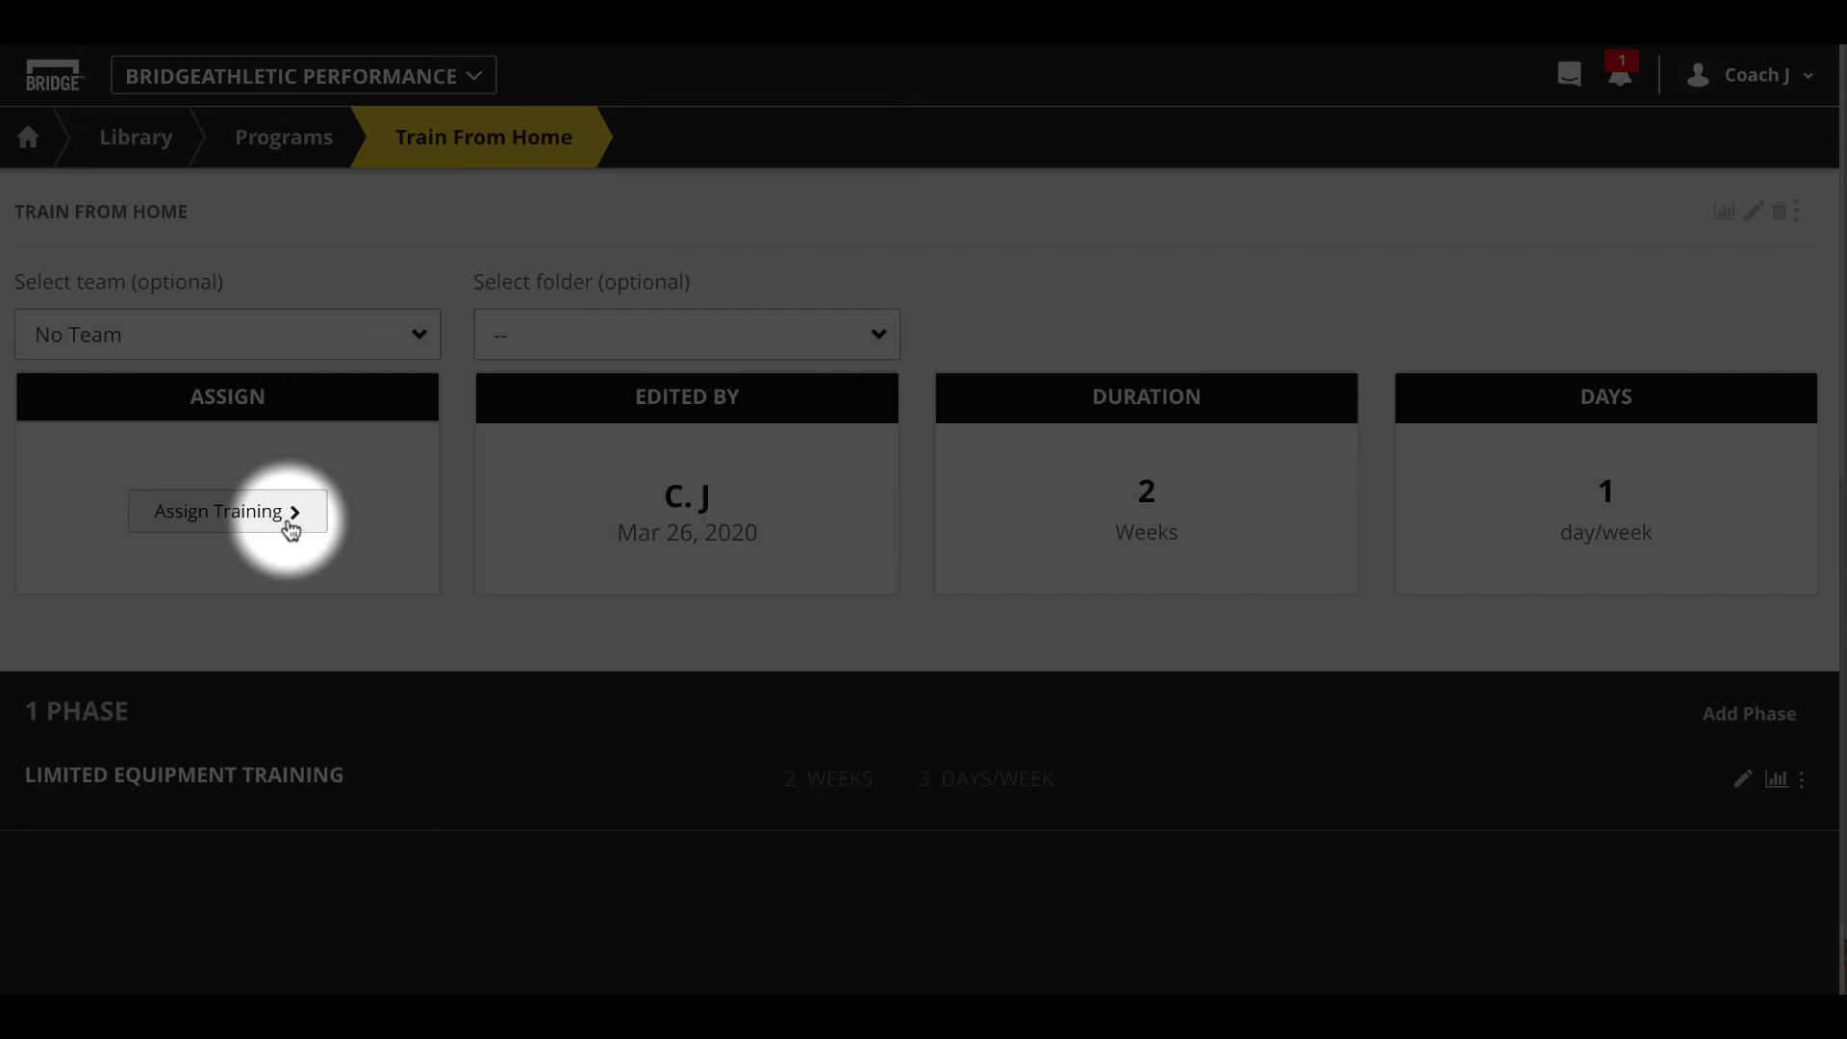
{"action": "left_click", "coordinate": [291, 520]}
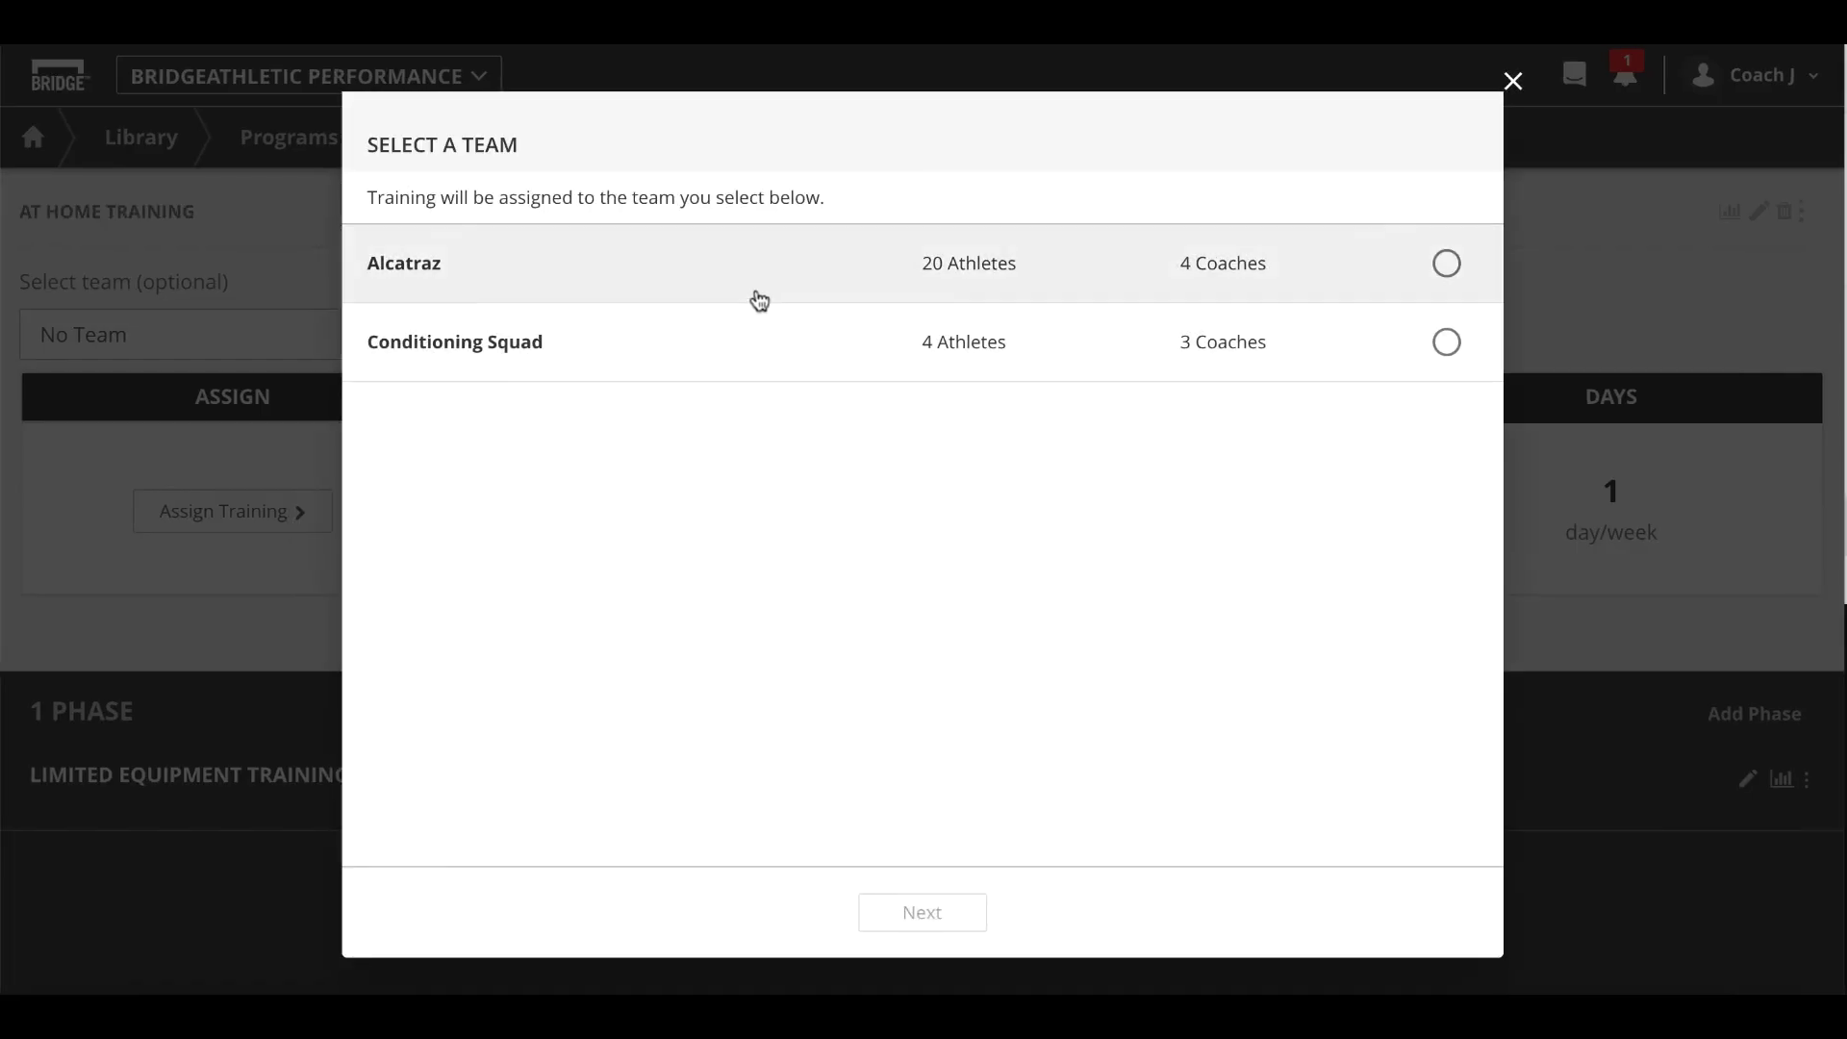
{"action": "left_click", "coordinate": [750, 296]}
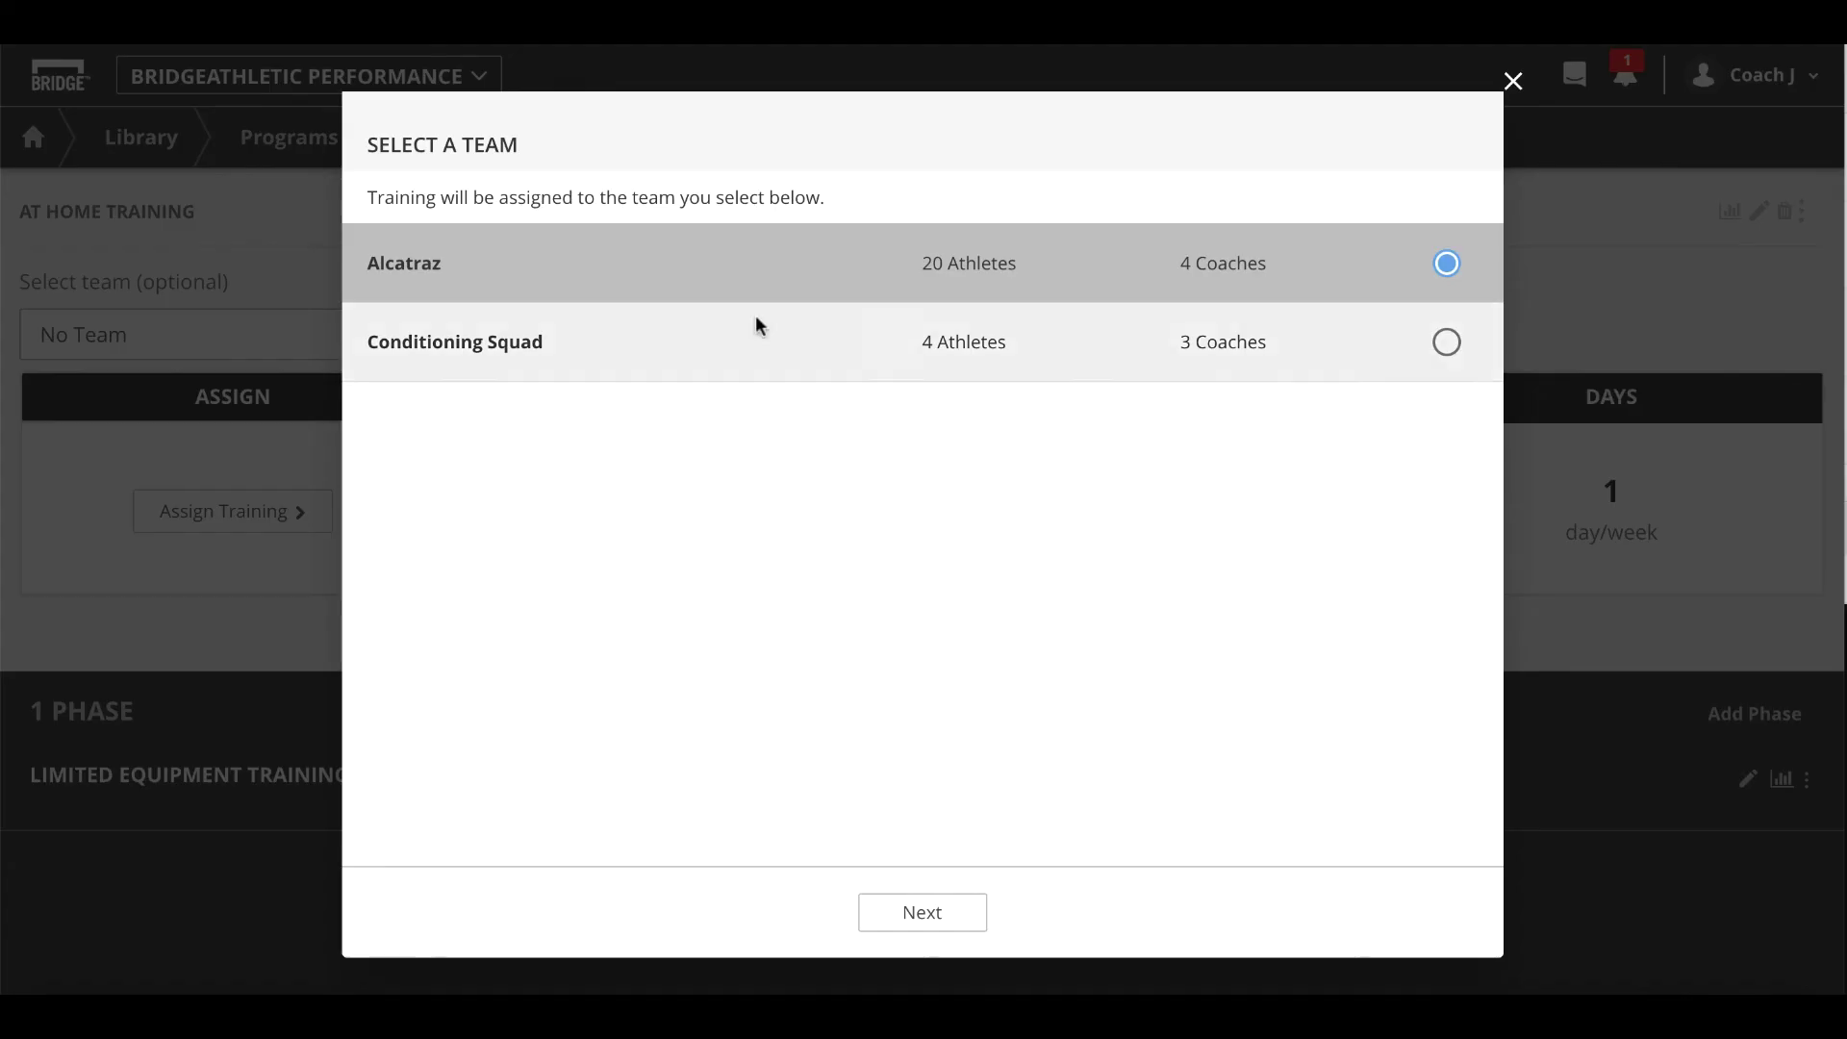
{"action": "left_click", "coordinate": [895, 922]}
- Select the two adjacent Alcatraz athletes who have no active program as the members receiving the training
{"action": "scroll", "coordinate": [859, 760], "scroll_direction": "down", "scroll_amount": 2}
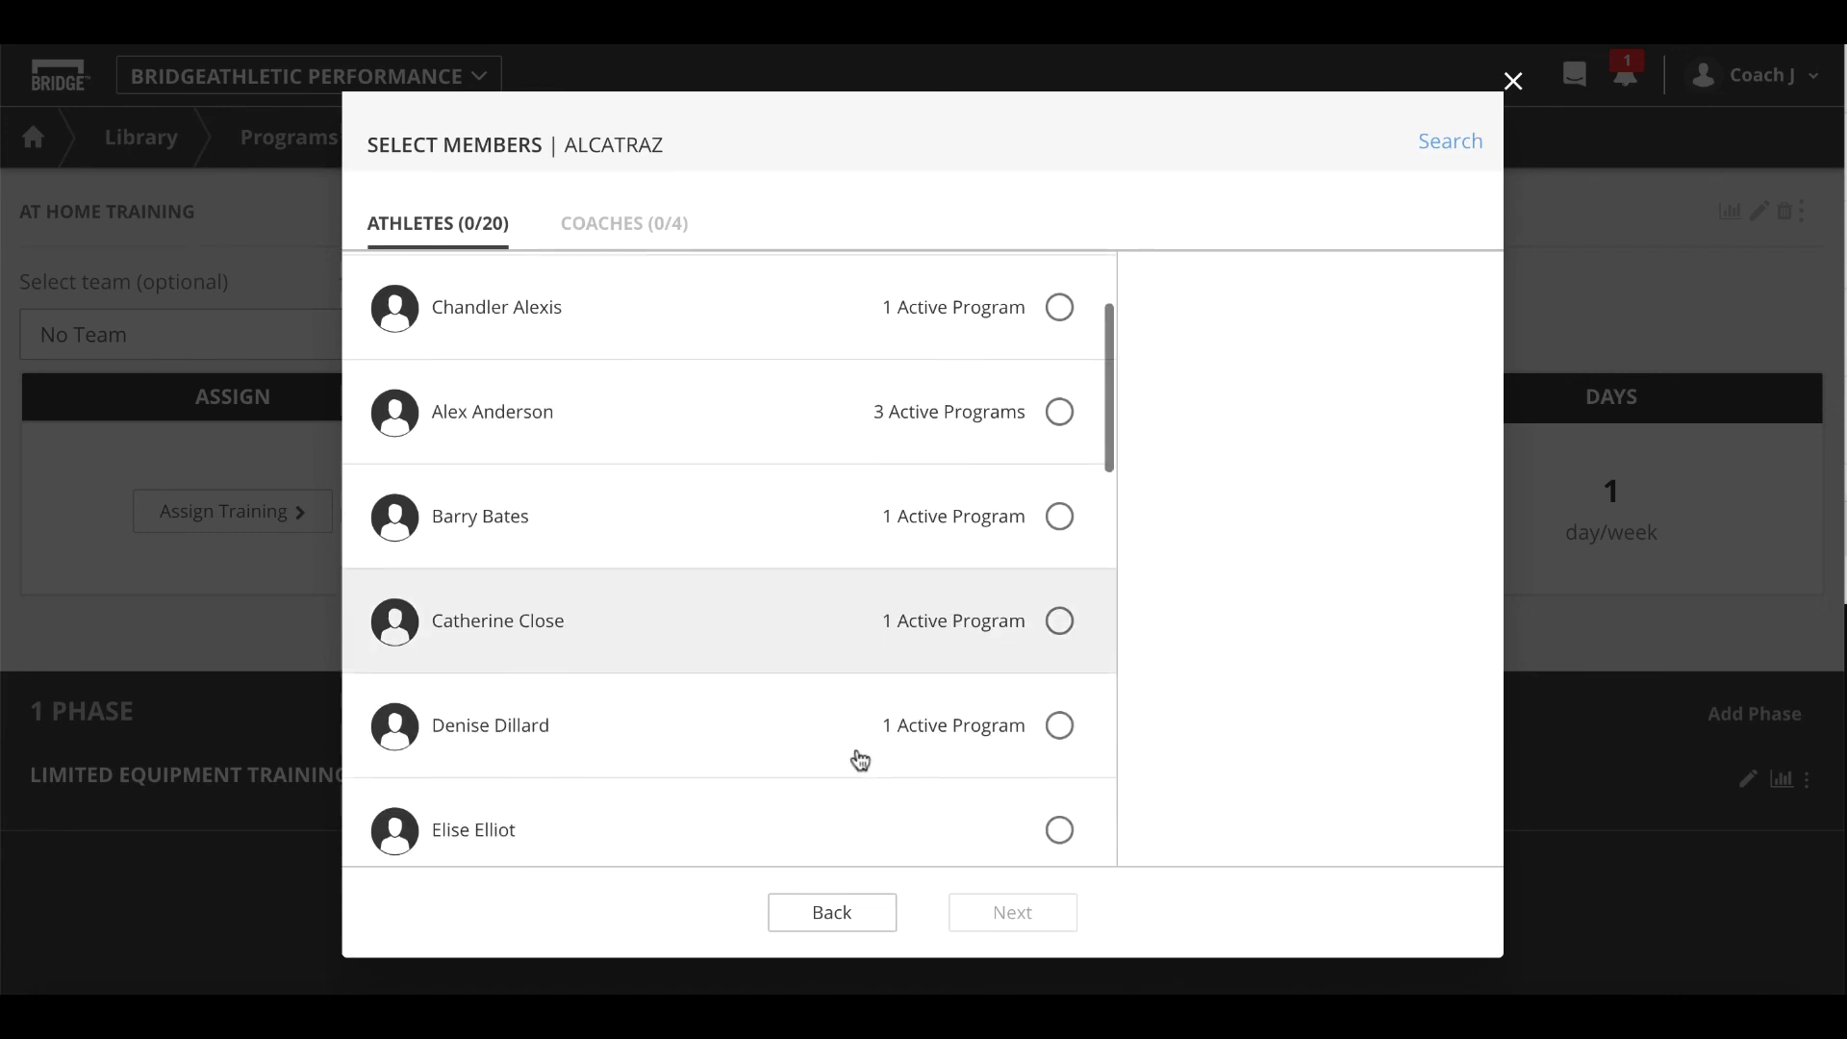
{"action": "scroll", "coordinate": [856, 760], "scroll_direction": "down", "scroll_amount": 3}
{"action": "left_click", "coordinate": [853, 610]}
{"action": "left_click", "coordinate": [854, 652]}
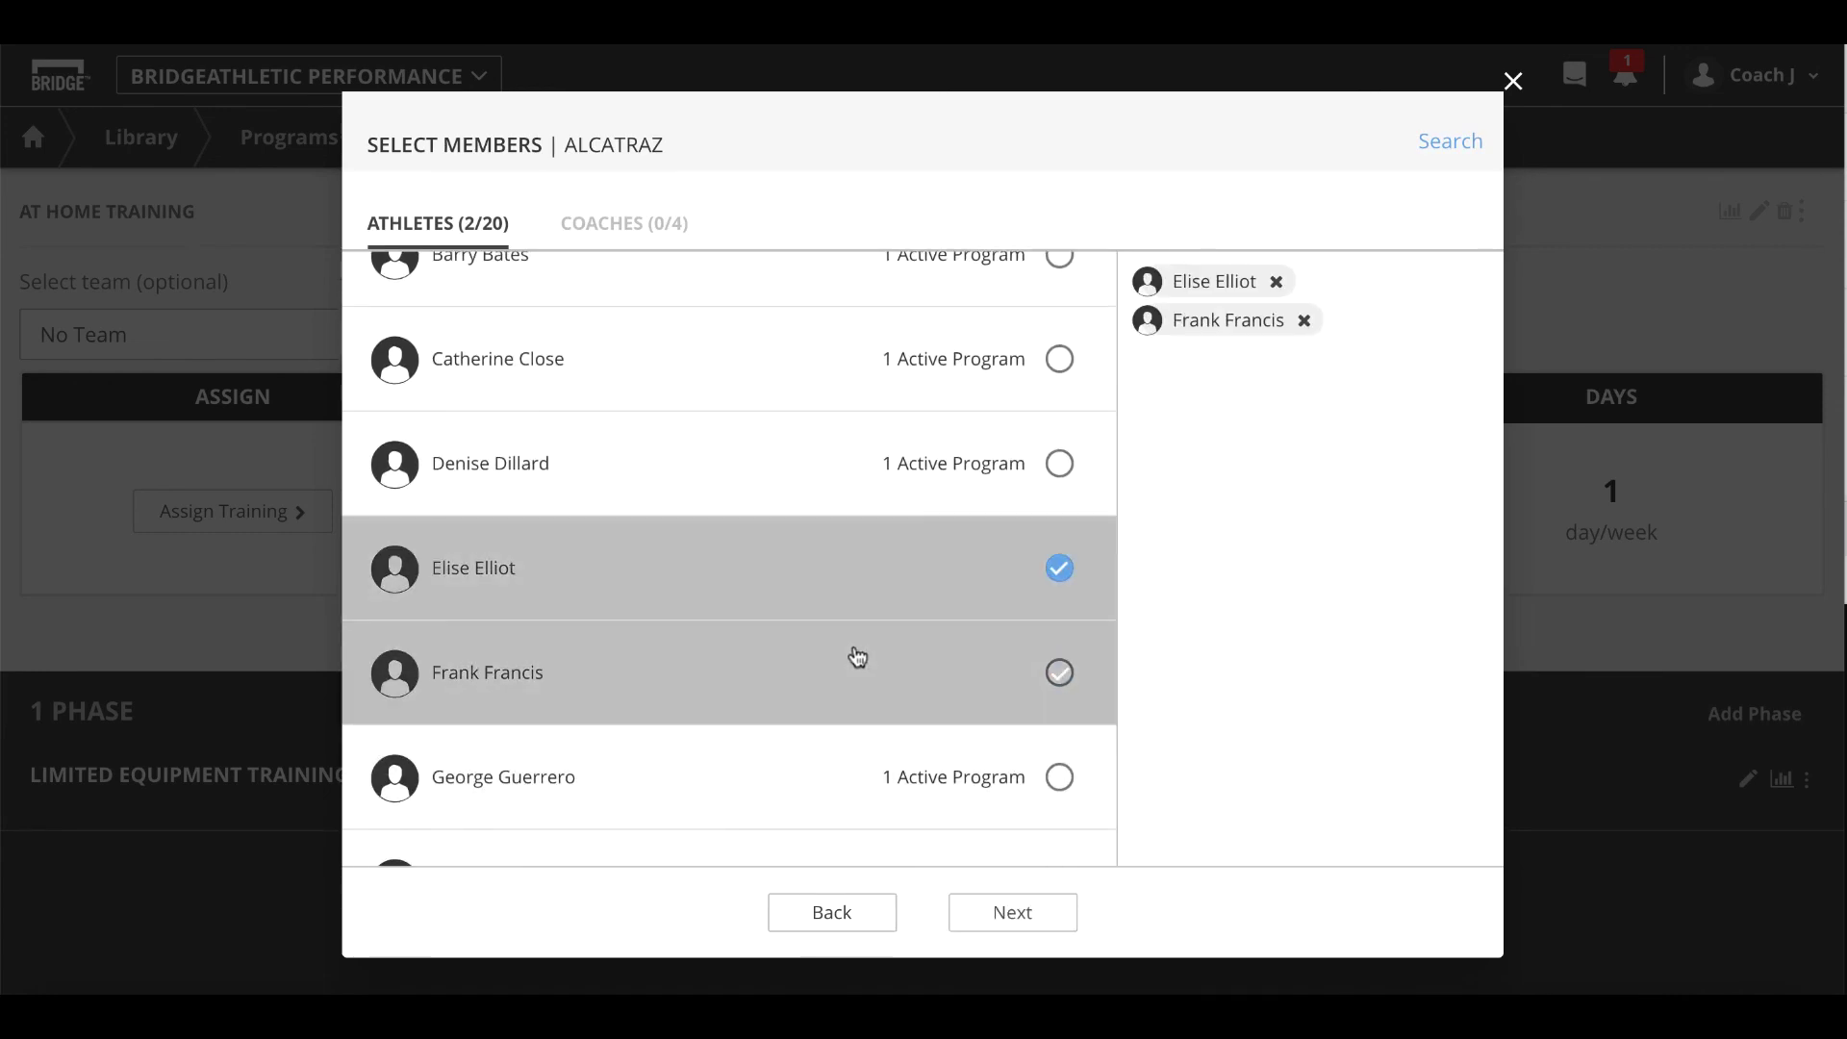
{"action": "left_click", "coordinate": [1012, 912]}
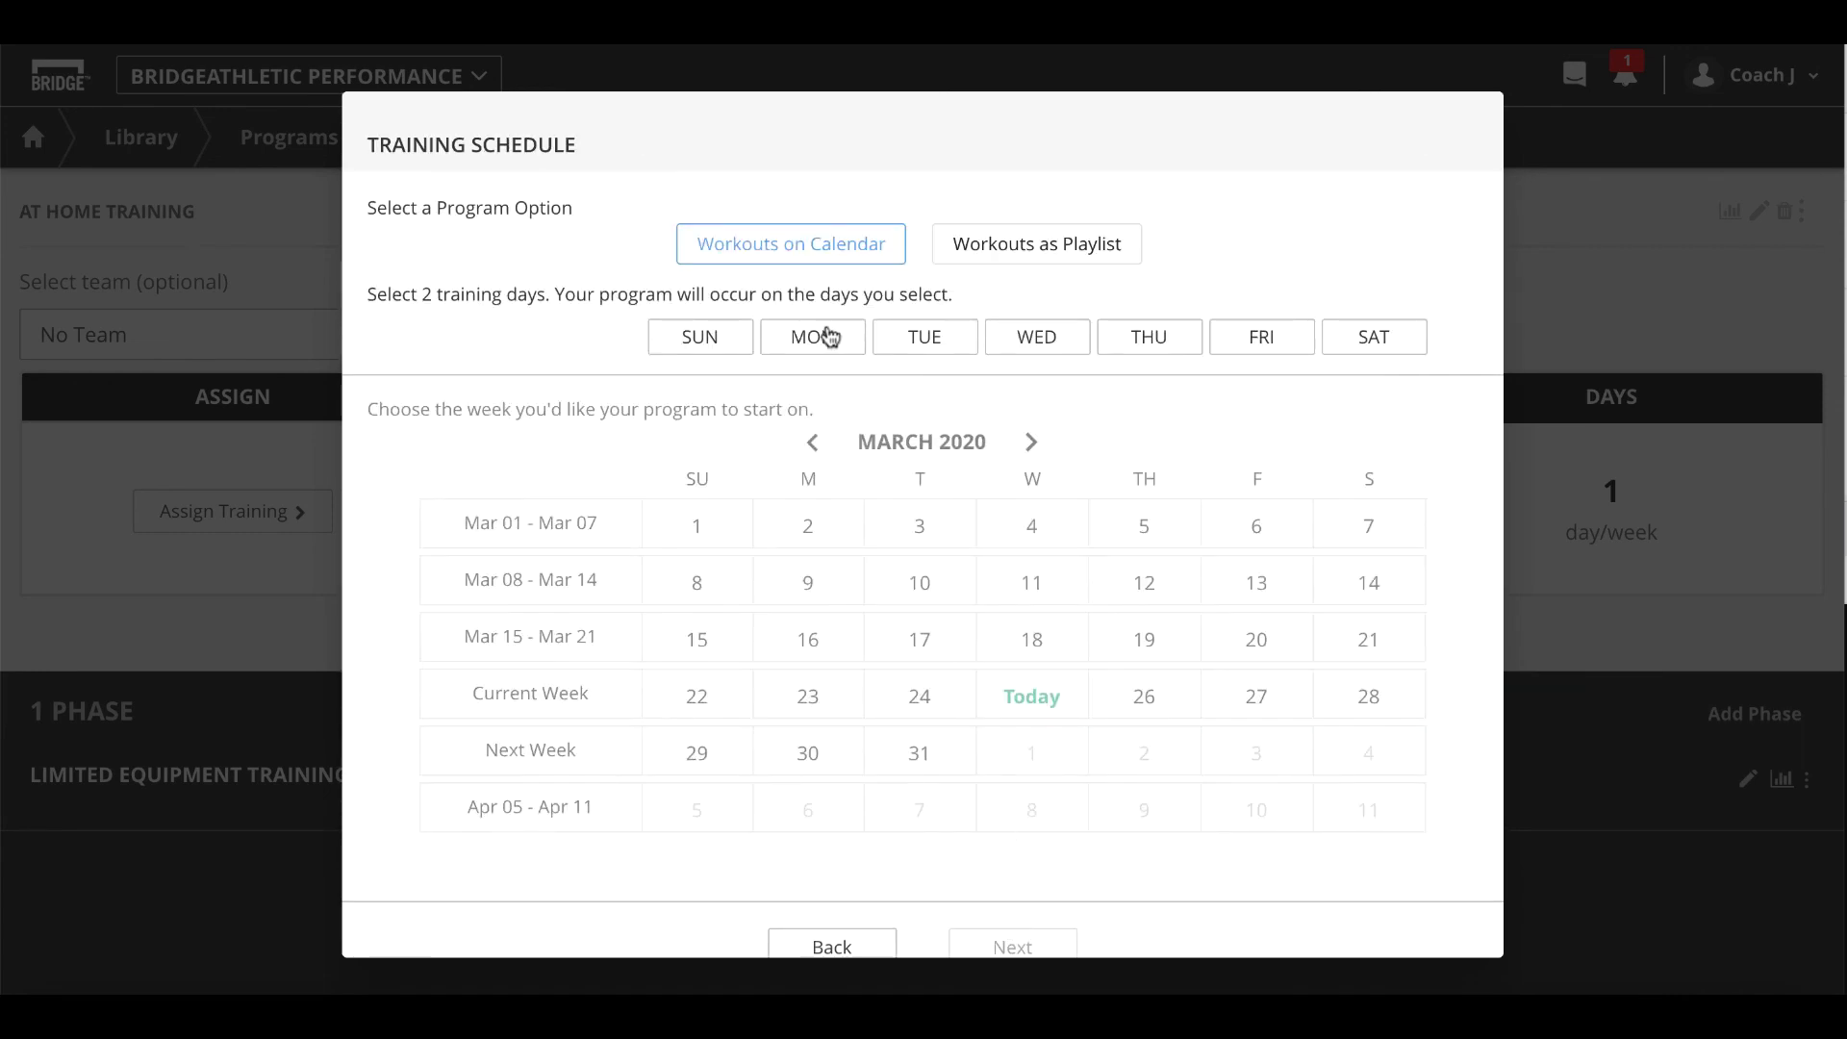
- Set the training schedule to Workouts as Playlist and assign the training with in-season tracking and email notifications enabled
{"action": "left_click", "coordinate": [1006, 254]}
{"action": "scroll", "coordinate": [943, 698], "scroll_direction": "down", "scroll_amount": 1}
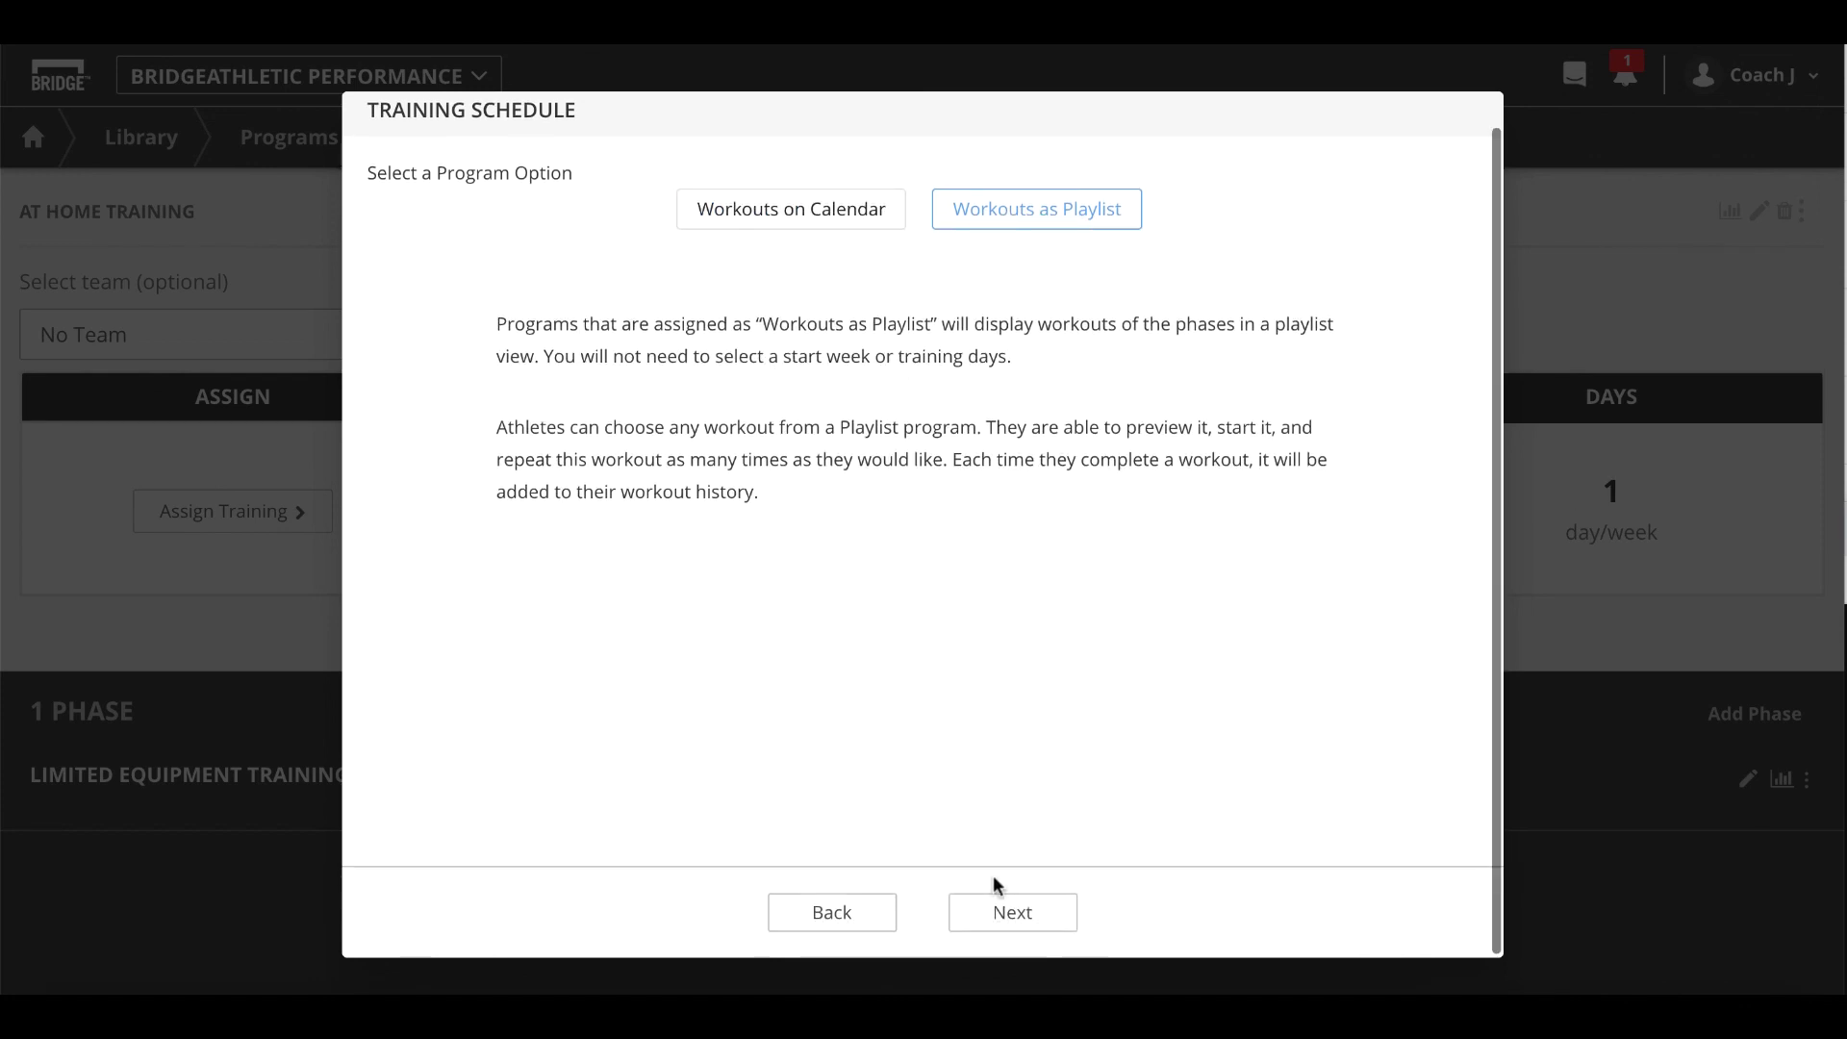
{"action": "left_click", "coordinate": [1010, 911]}
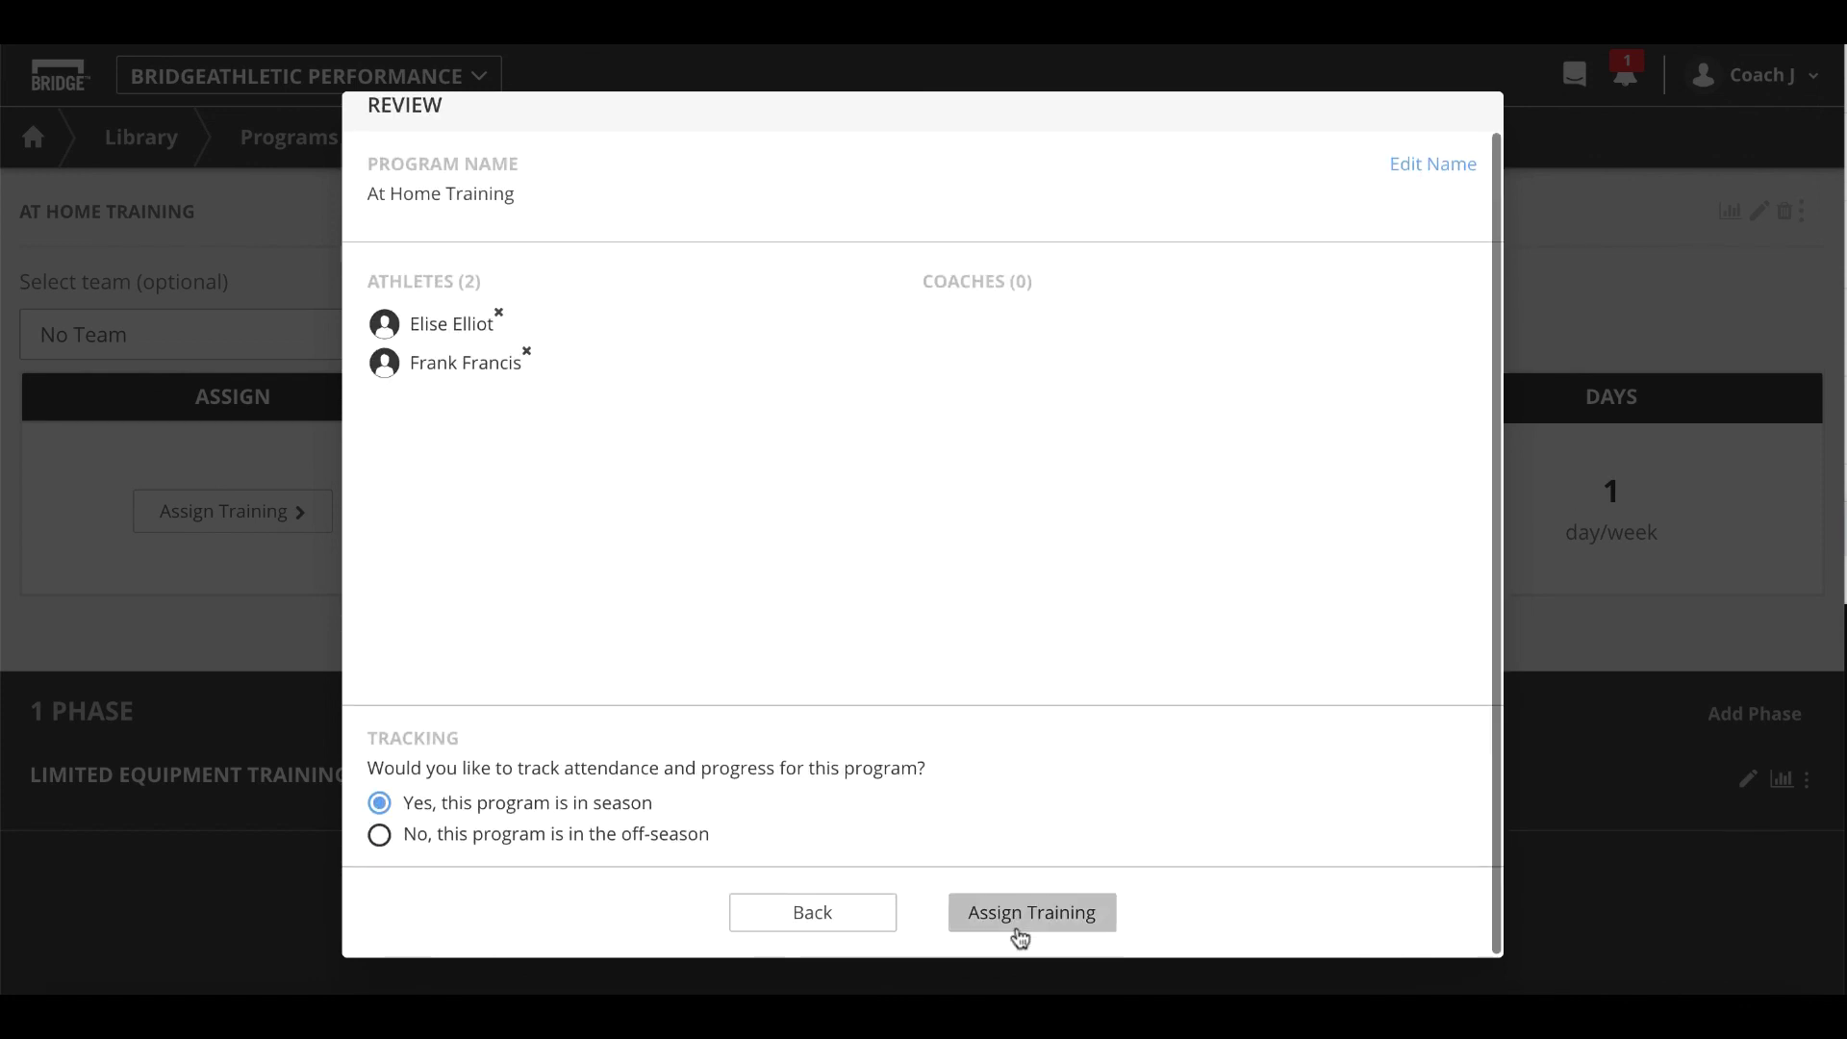
{"action": "left_click", "coordinate": [1018, 931]}
{"action": "left_click", "coordinate": [1032, 912]}
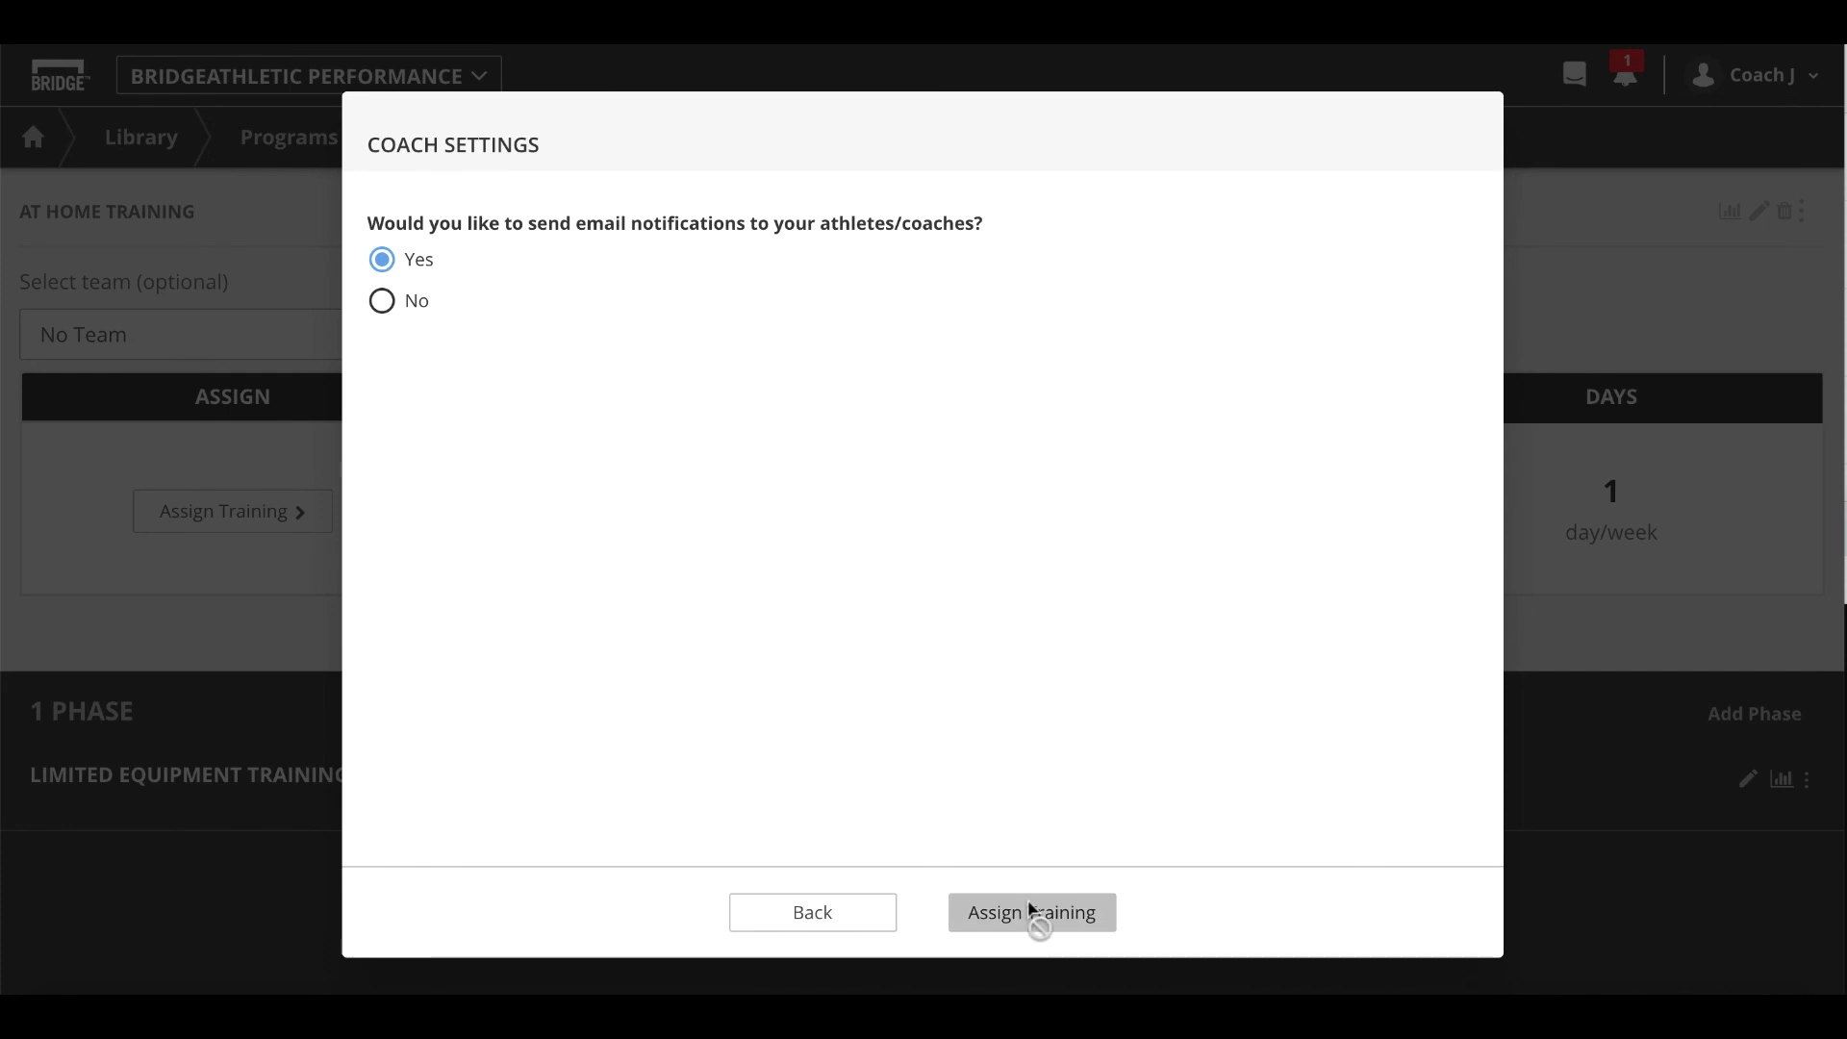